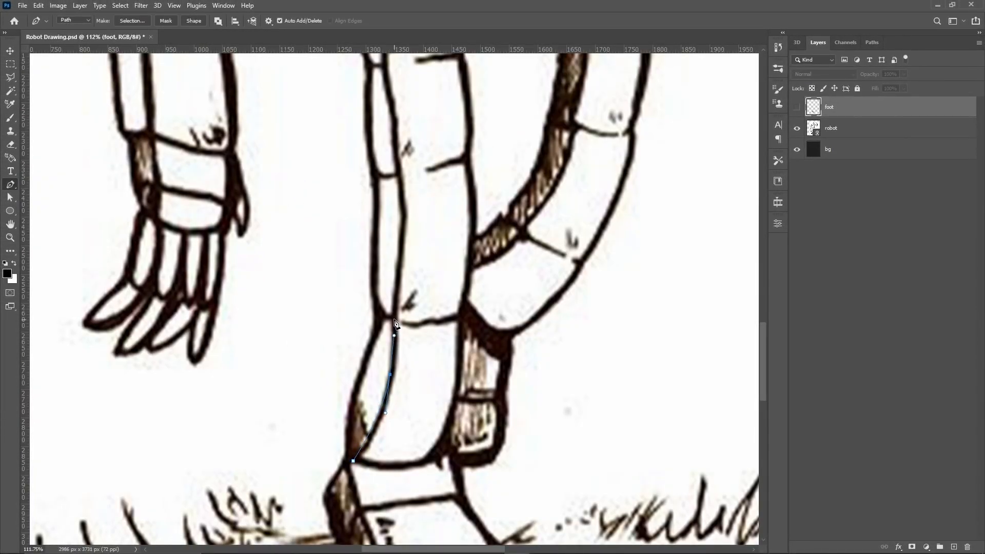
Step: Trace the front face of the robot's standing leg with the Pen tool and delete the path once it is filled
click(393, 315)
scroll(358, 268, up, 6)
click(403, 321)
click(467, 262)
scroll(467, 205, down, 9)
drag(475, 172, 471, 209)
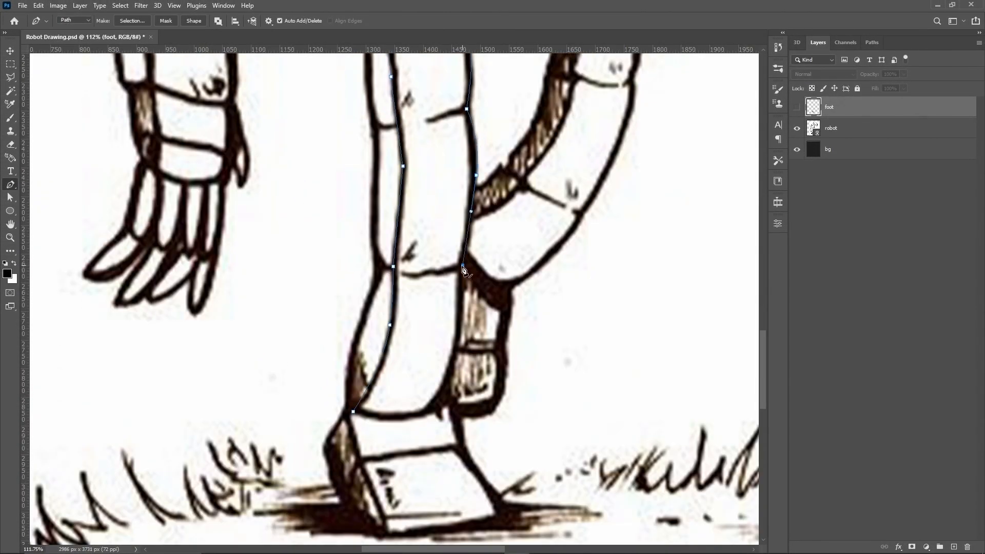
click(462, 263)
scroll(458, 253, down, 5)
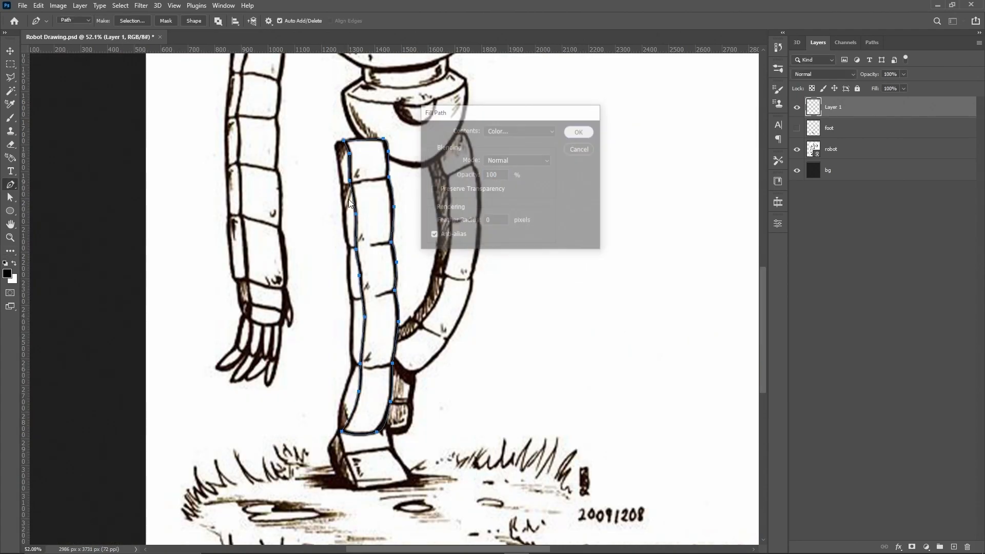
right_click(341, 185)
click(390, 210)
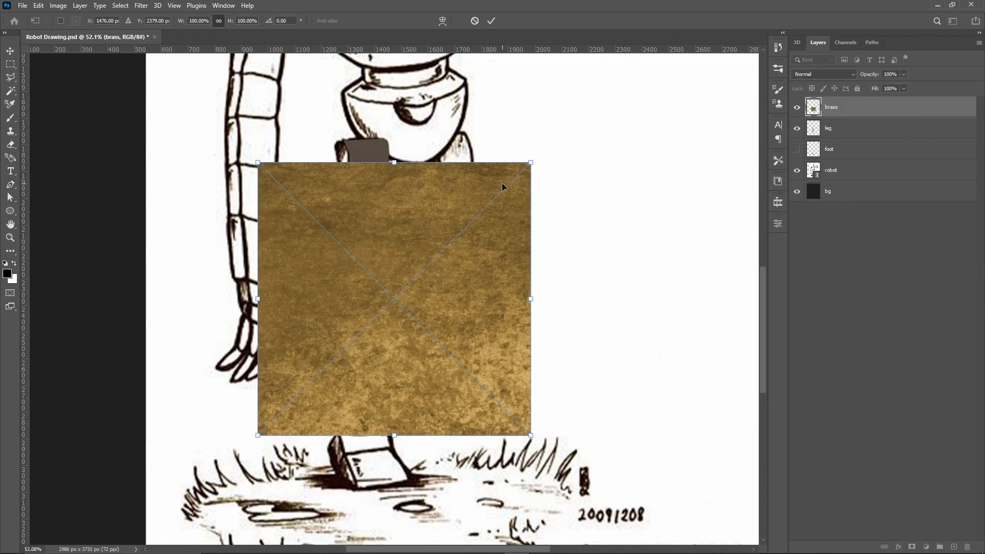
Step: Shrink the brass texture and distort its corners so that it covers the upper part of the standing leg
drag(481, 264, 471, 240)
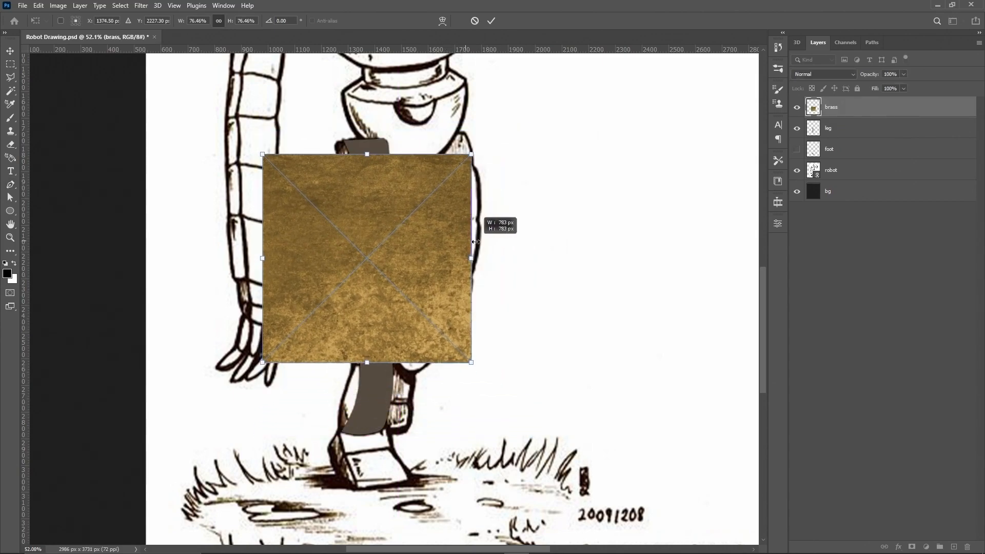
drag(286, 145, 287, 139)
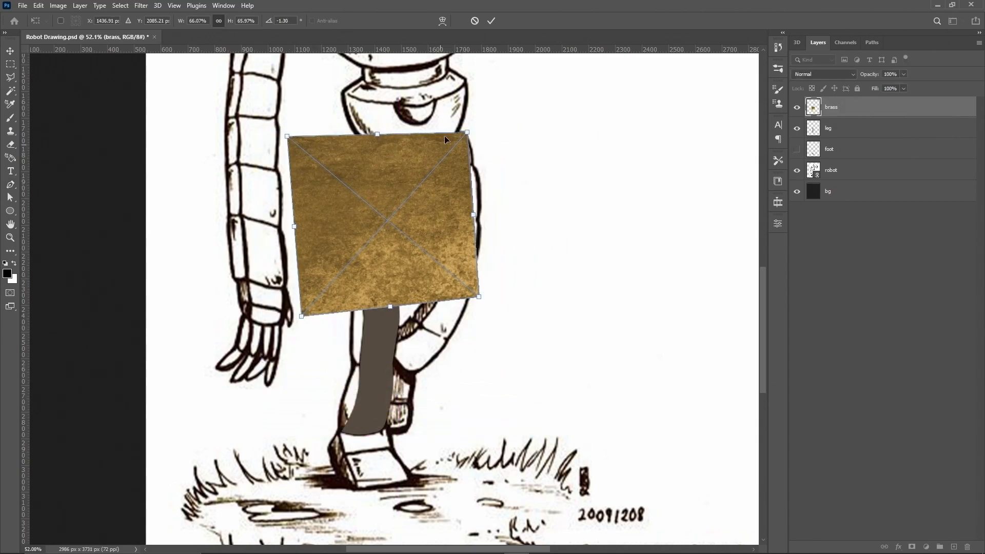
drag(467, 133, 452, 139)
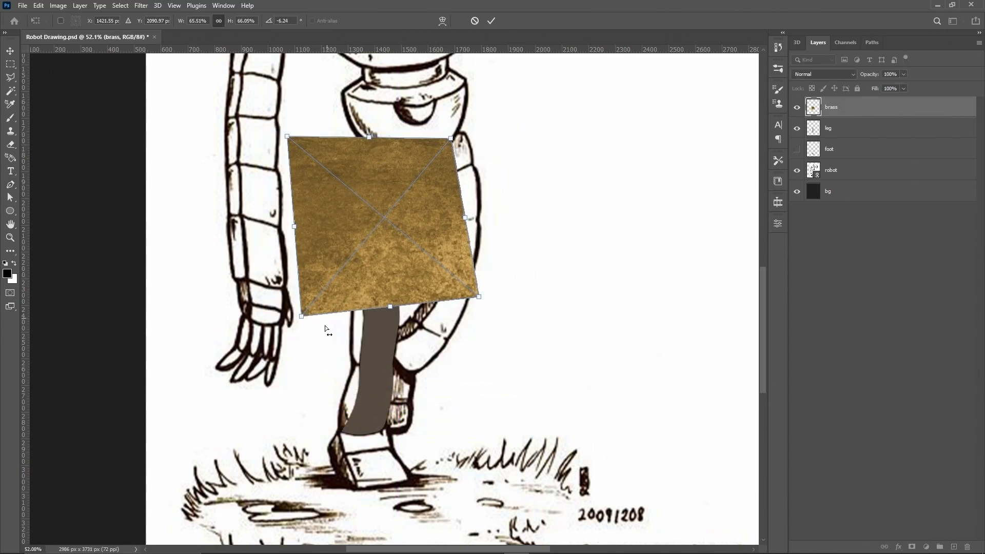
drag(303, 316, 308, 308)
drag(359, 287, 405, 279)
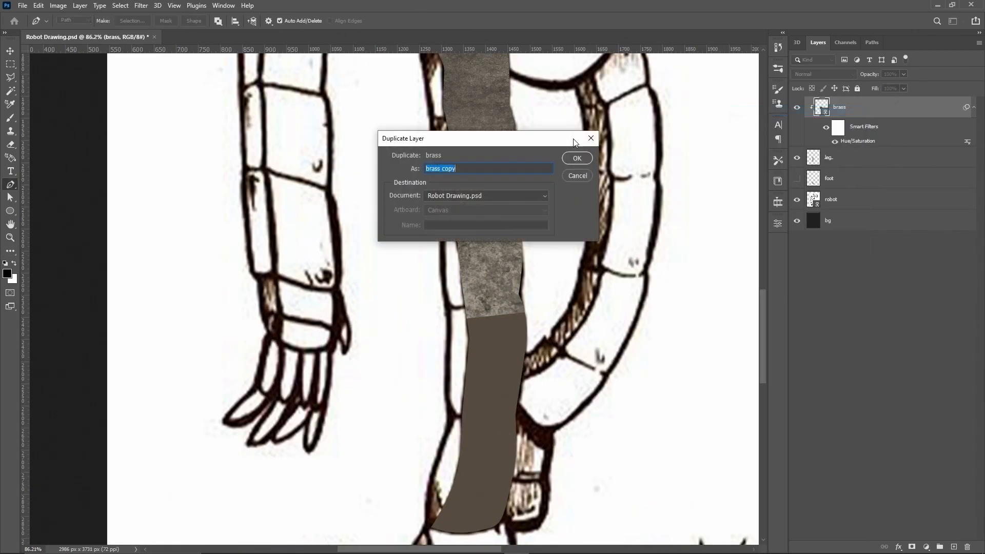
Step: Duplicate the brass layer as "brass copy" and move the copy down over the uncovered lower leg
click(579, 156)
key(ctrl+t)
click(500, 215)
drag(534, 211, 545, 413)
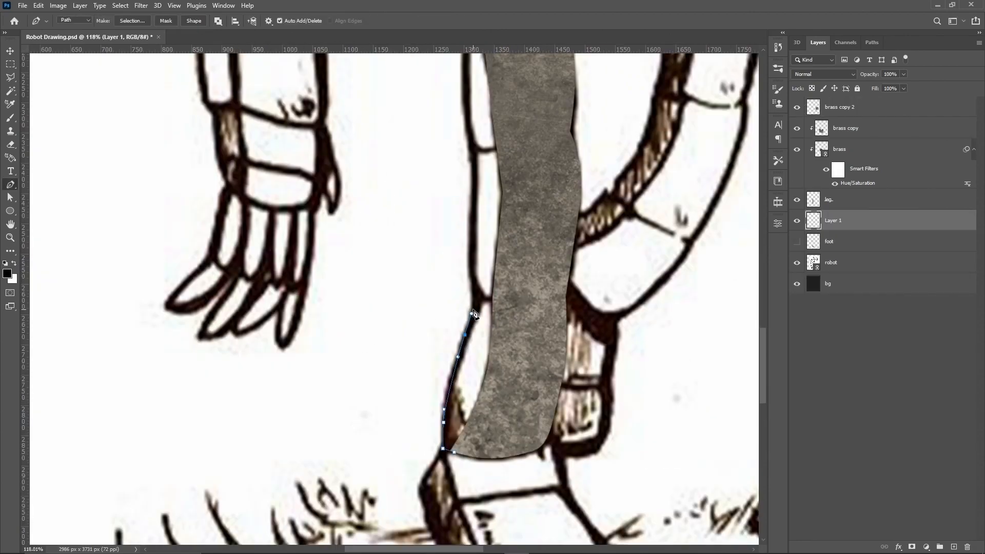
Step: Trace the narrow side face of the standing leg, fill it with color at 100% opacity, and delete the path
click(472, 310)
scroll(472, 216, up, 2)
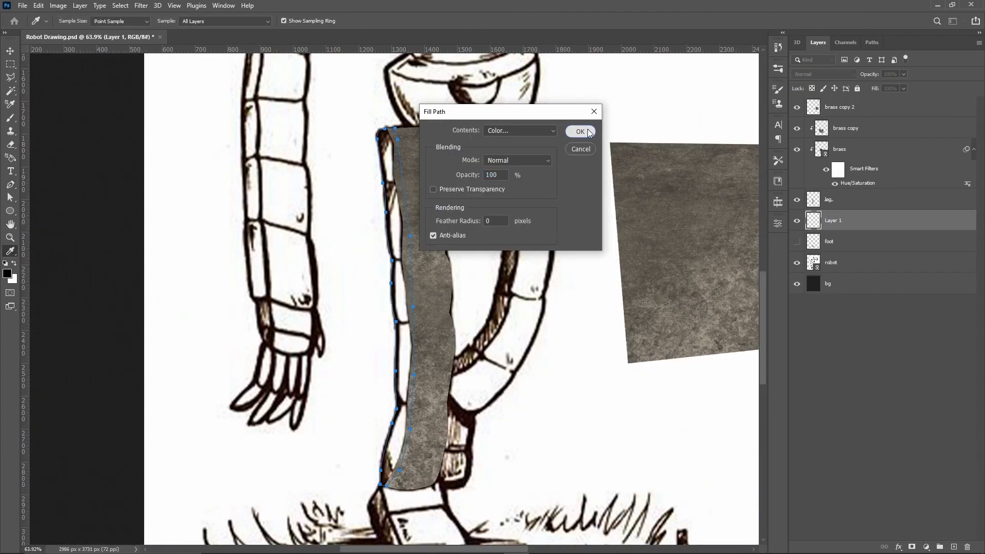
key(Return)
right_click(391, 191)
click(417, 204)
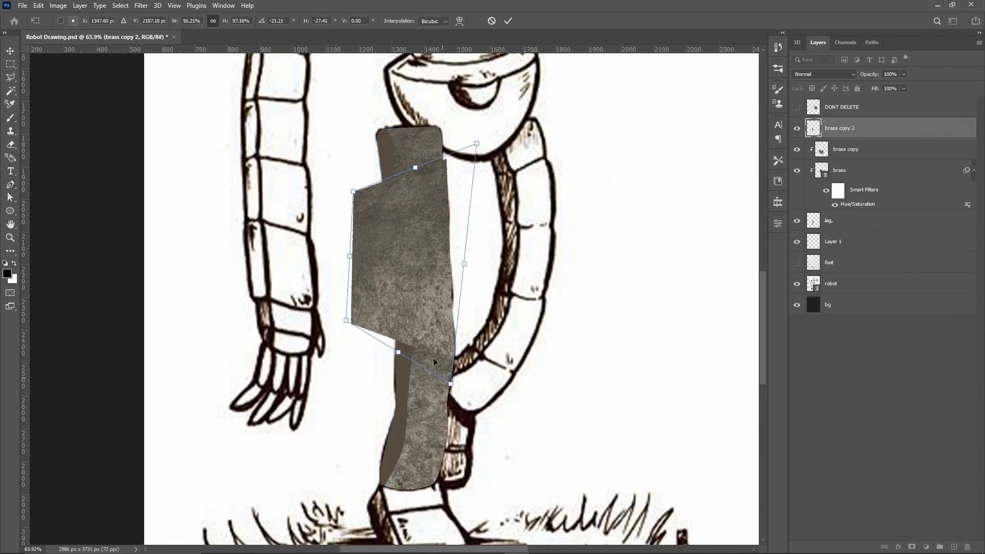
Step: Fit the brass texture over the leg's side face, adding "brass copy 4" to cover its lower end
drag(472, 232, 416, 190)
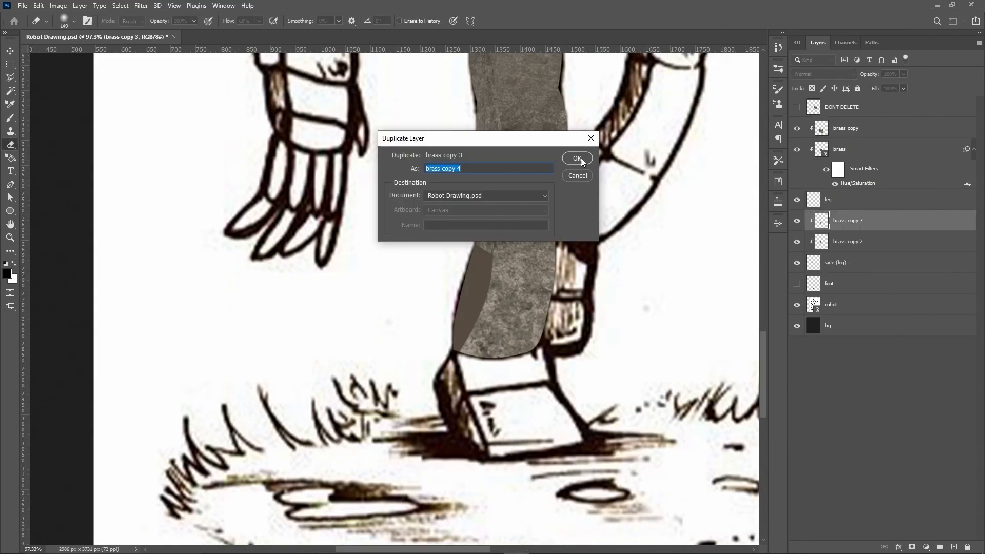
click(577, 161)
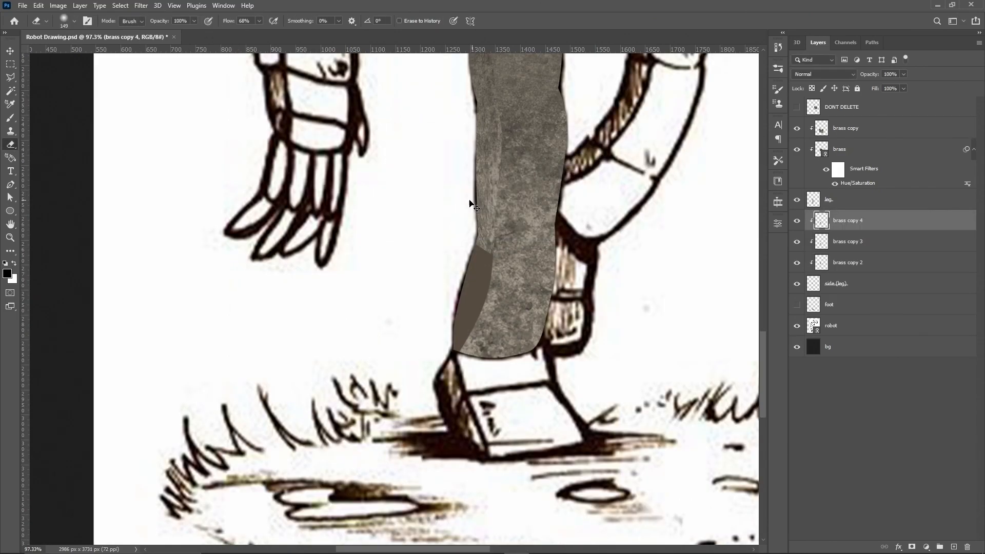
key(ctrl+t)
drag(519, 311, 468, 299)
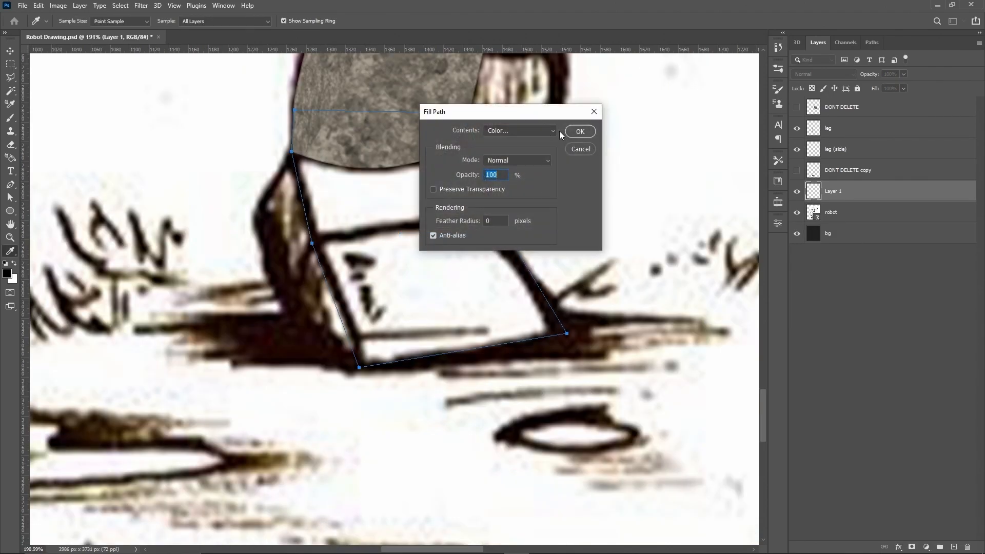
Step: Fill the foot path with color at 100% opacity, delete the path, and name the layer "foot"
click(580, 132)
key(p)
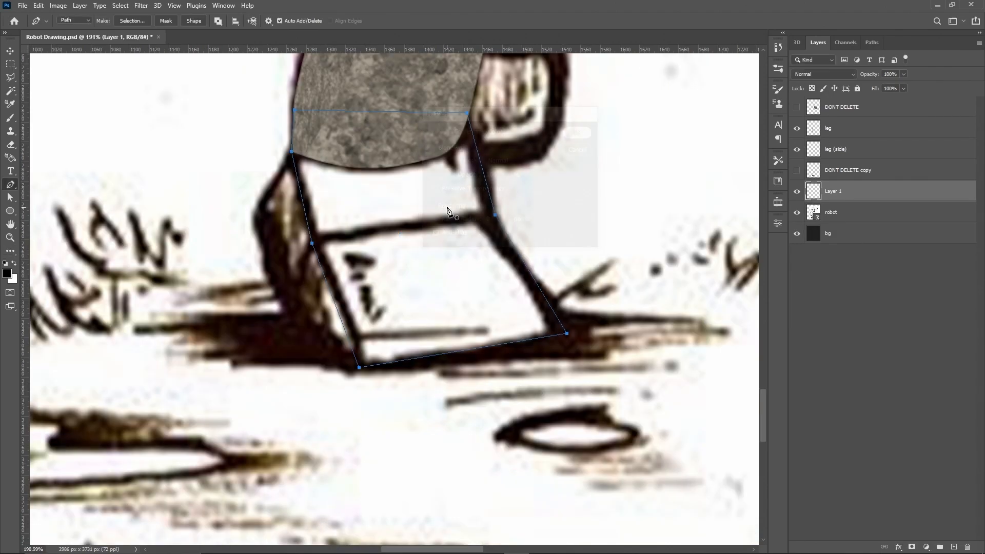
right_click(447, 203)
click(467, 220)
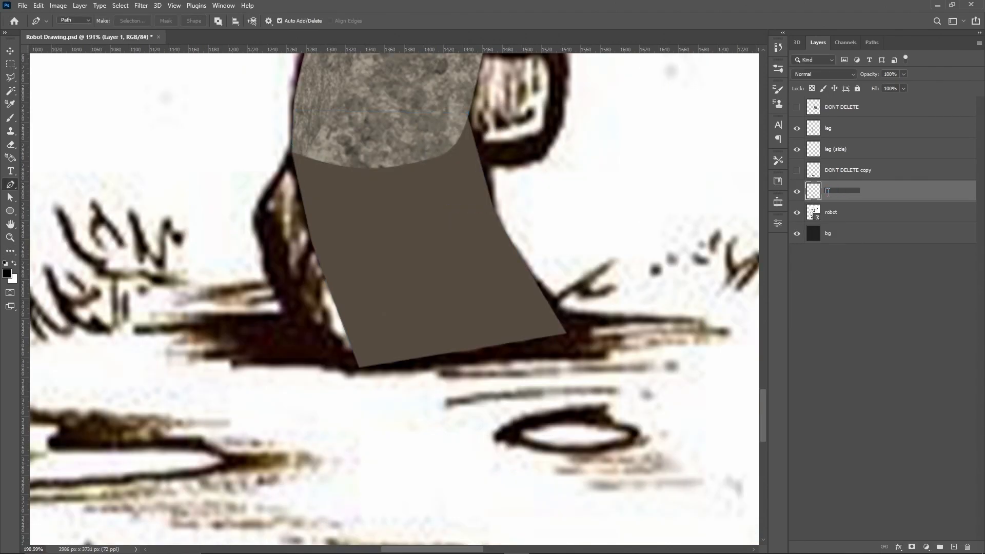
text(foot)
Step: Show the "DONT DELETE copy" texture layer and clip it to the foot layer
click(852, 169)
click(796, 170)
right_click(878, 172)
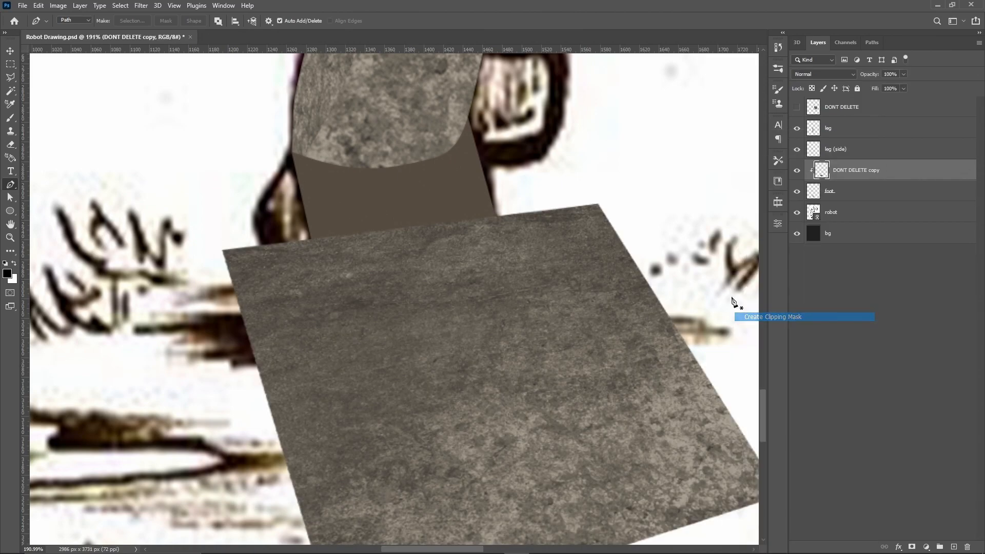
click(772, 317)
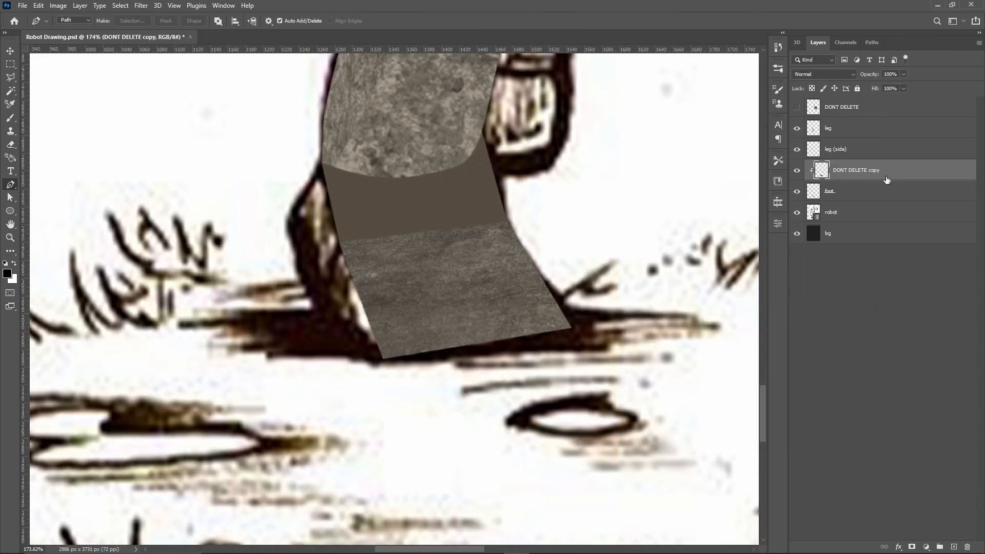
Step: Duplicate the clipped texture to cover the upper foot, and rotate another copy into place over the foot's side face
key(ctrl+j)
key(ctrl+t)
drag(615, 136, 519, 314)
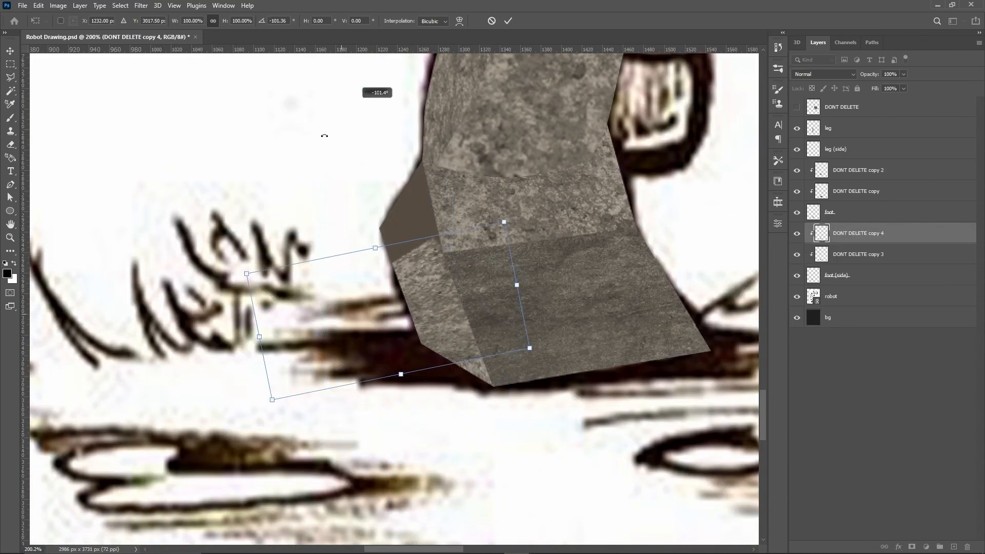
drag(324, 136, 333, 342)
drag(434, 376, 408, 232)
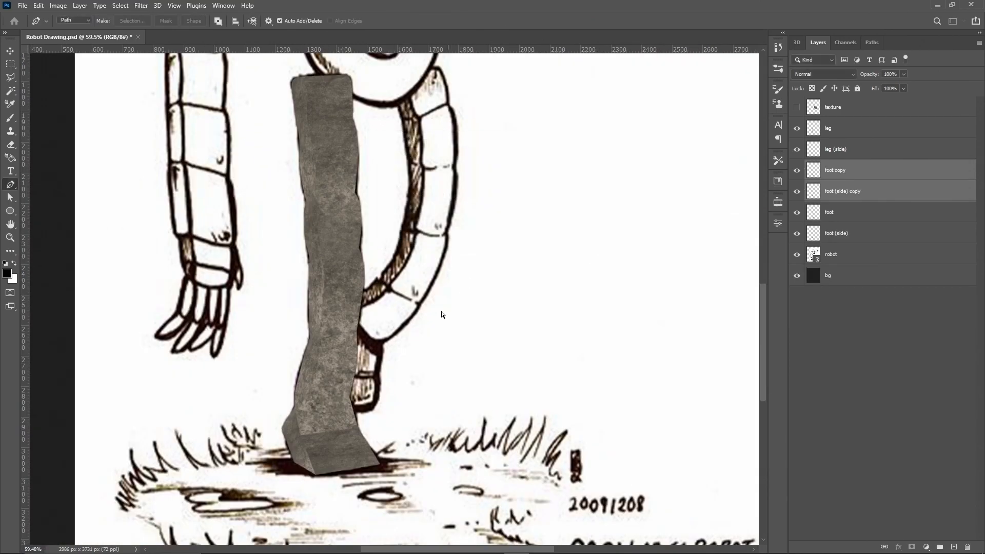
Step: Try to build the back leg by placing copies of the foot and leg over it and bending the leg with Liquify
key(ctrl+t)
drag(352, 426, 390, 400)
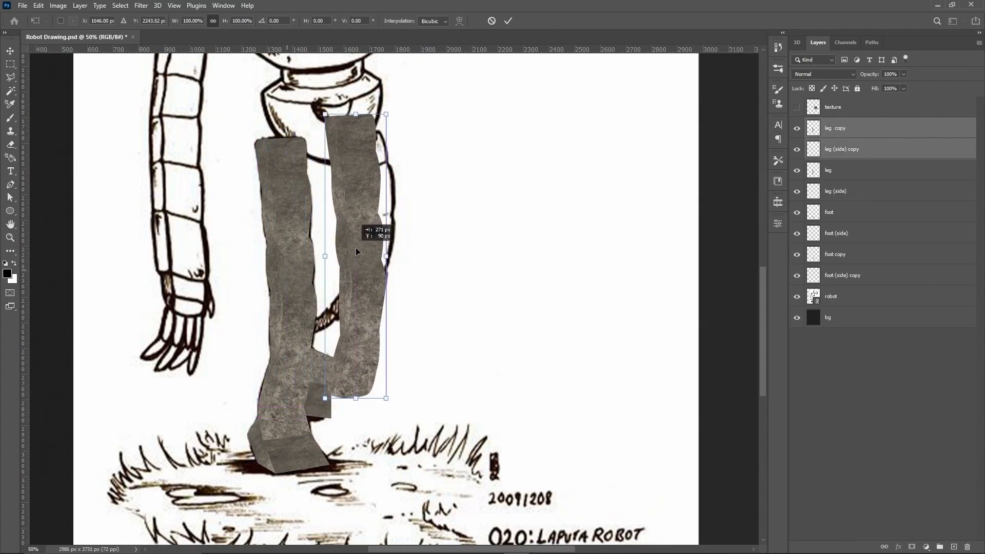
drag(356, 247, 391, 253)
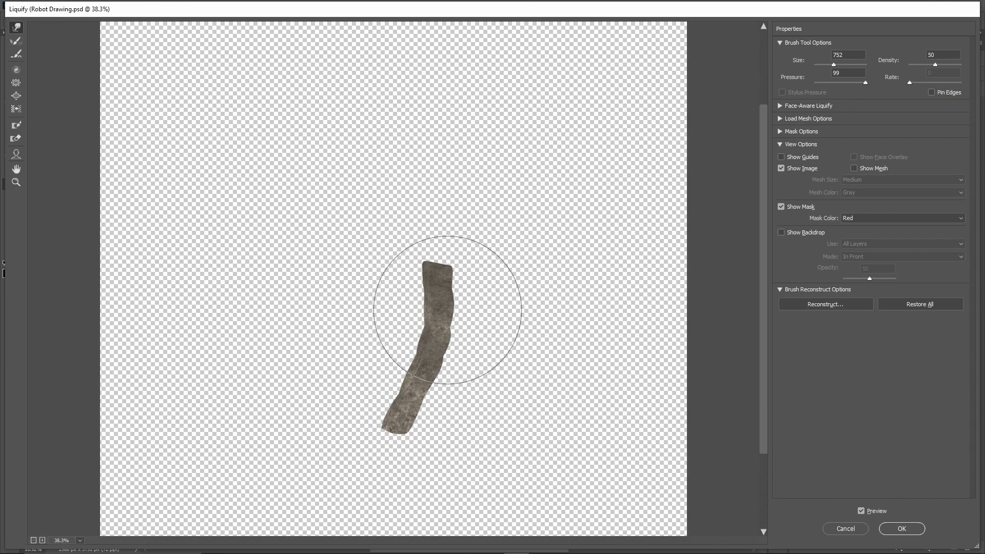
drag(447, 309, 451, 310)
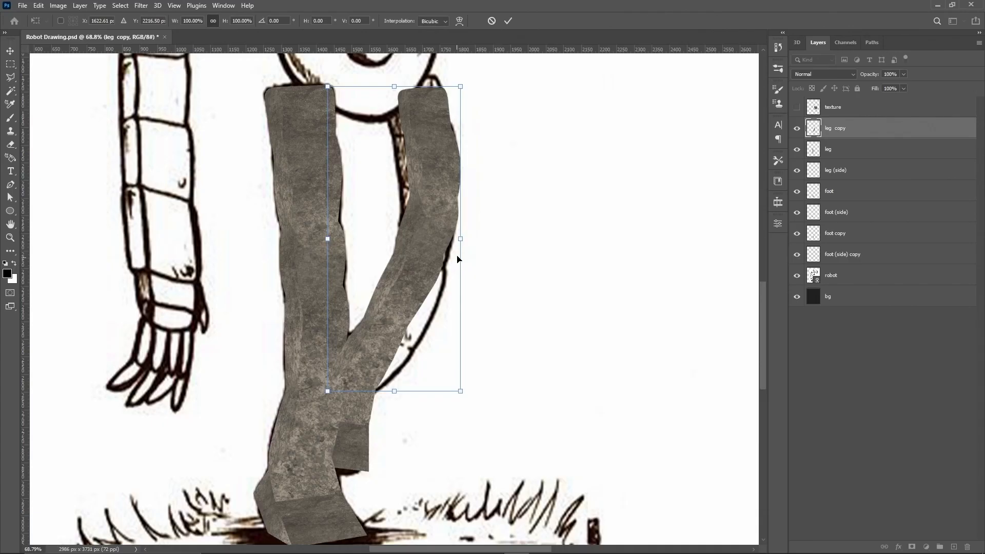
drag(461, 239, 472, 238)
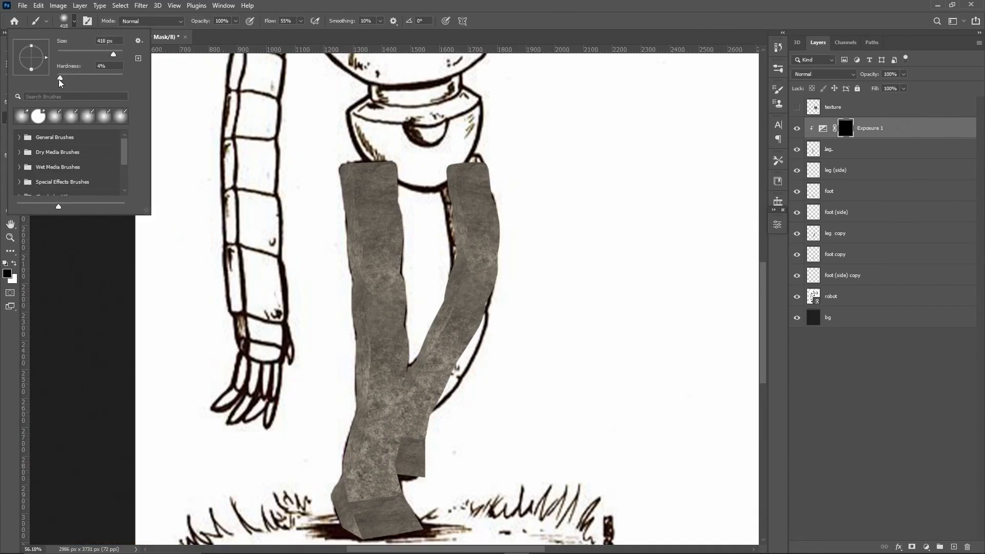
Step: Shade the standing leg's front by painting the Exposure 1 mask with a soft brush, and lower Exposure 2 to darken its side
drag(378, 202, 393, 203)
key(x)
mouse_move(301, 192)
mouse_down()
mouse_move(303, 218)
mouse_move(296, 145)
mouse_move(290, 198)
mouse_move(327, 349)
mouse_move(315, 278)
mouse_move(317, 396)
mouse_up()
scroll(317, 397, down, 3)
scroll(295, 371, up, 1)
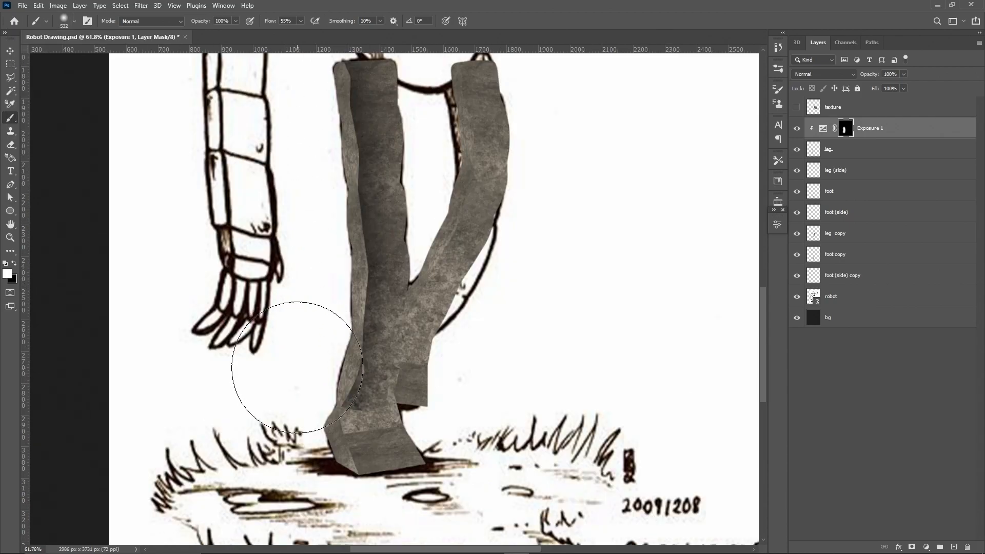
drag(325, 347, 282, 347)
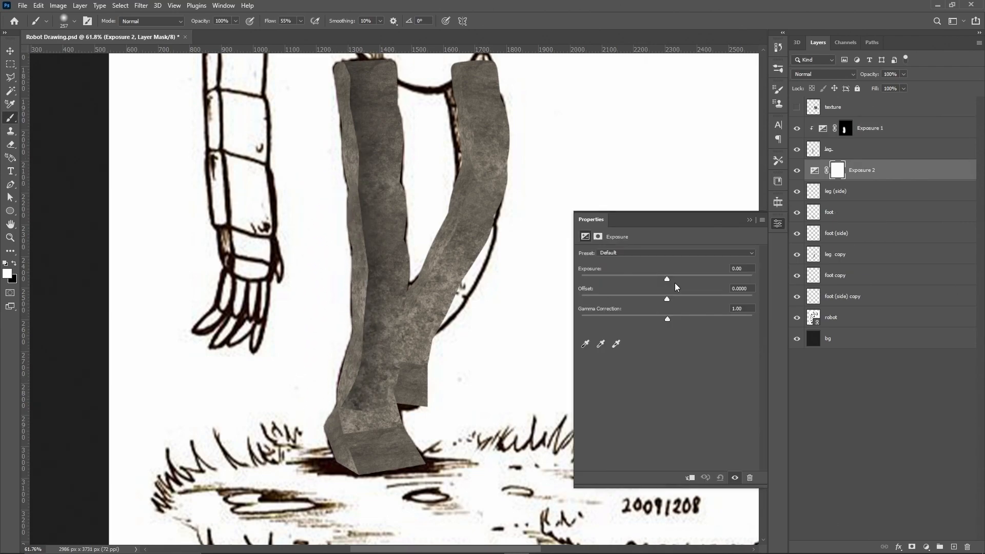
drag(675, 282, 625, 272)
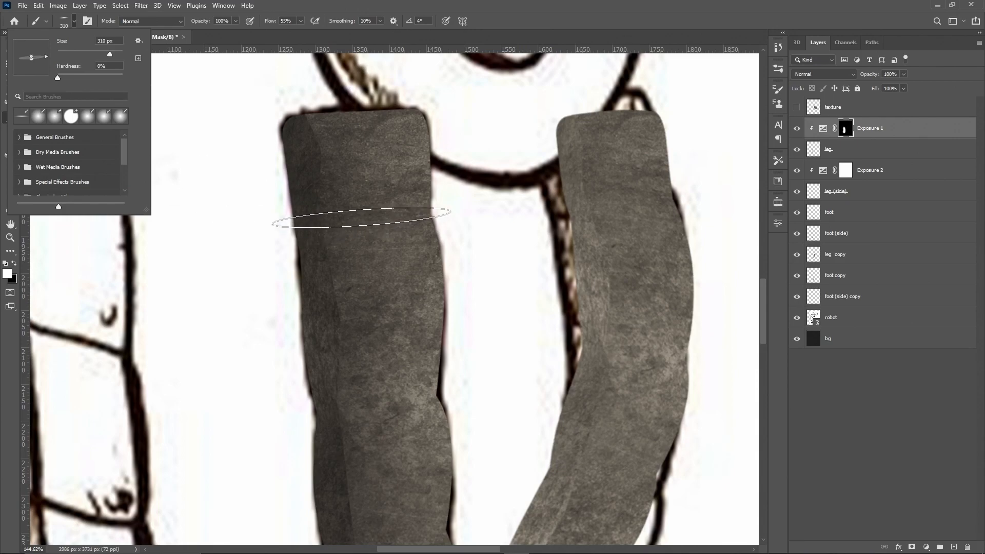
Step: Paint thin horizontal joint shadows across the standing leg on the Exposure 1 and Exposure 3 masks using a flattened brush
click(361, 218)
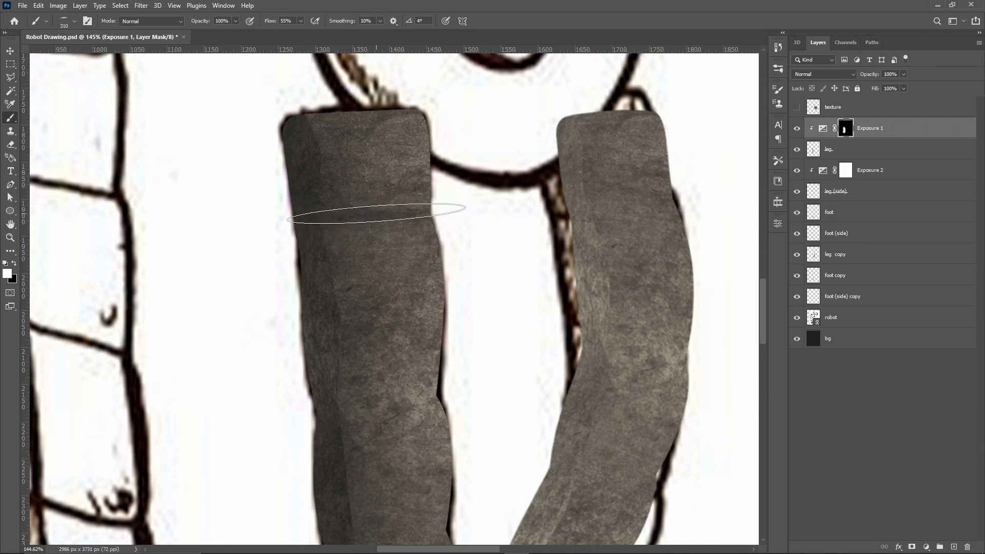
scroll(402, 221, down, 3)
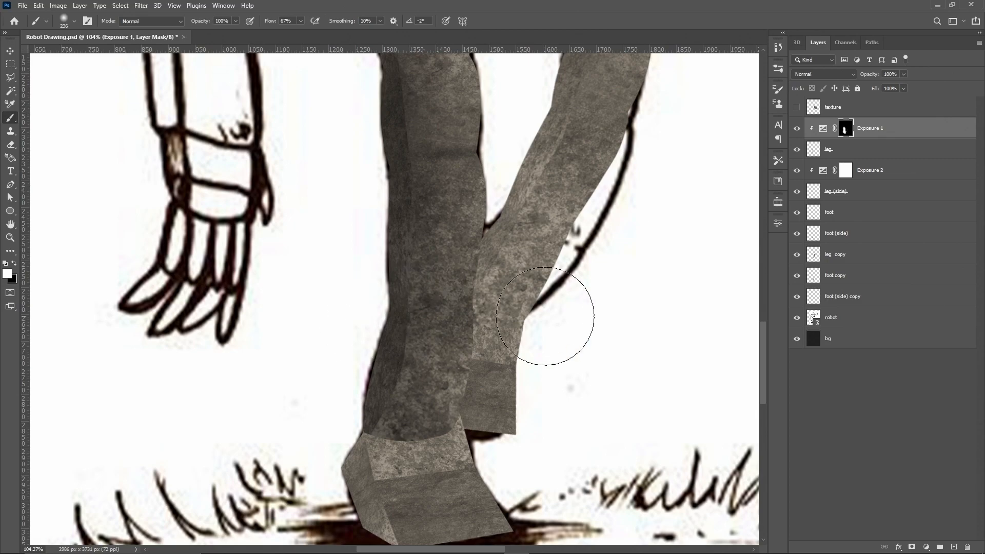
scroll(538, 220, up, 3)
scroll(292, 264, up, 3)
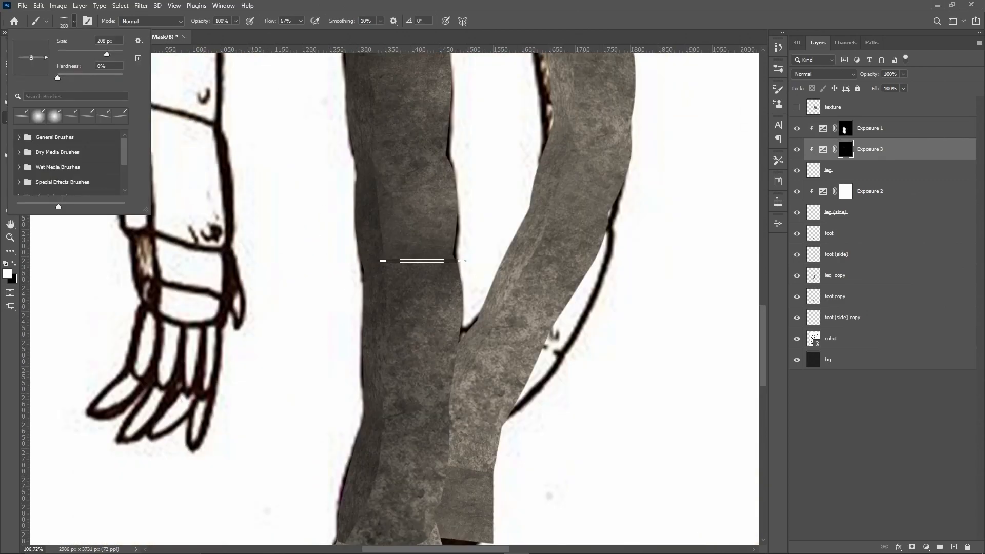
click(421, 256)
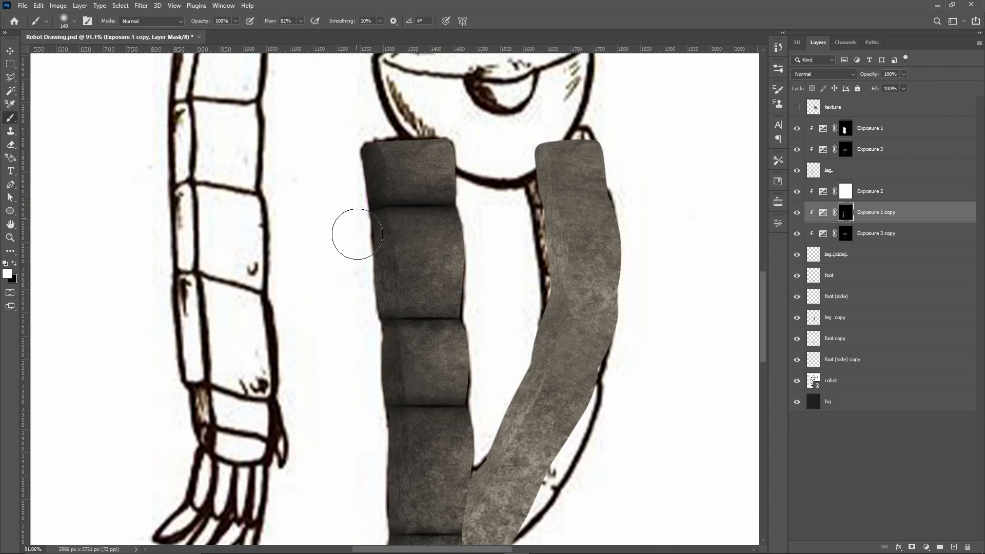
Step: Paint on the Exposure 4 mask with a soft brush to shade the top of the foot where it meets the leg
scroll(369, 329, down, 3)
scroll(366, 295, down, 7)
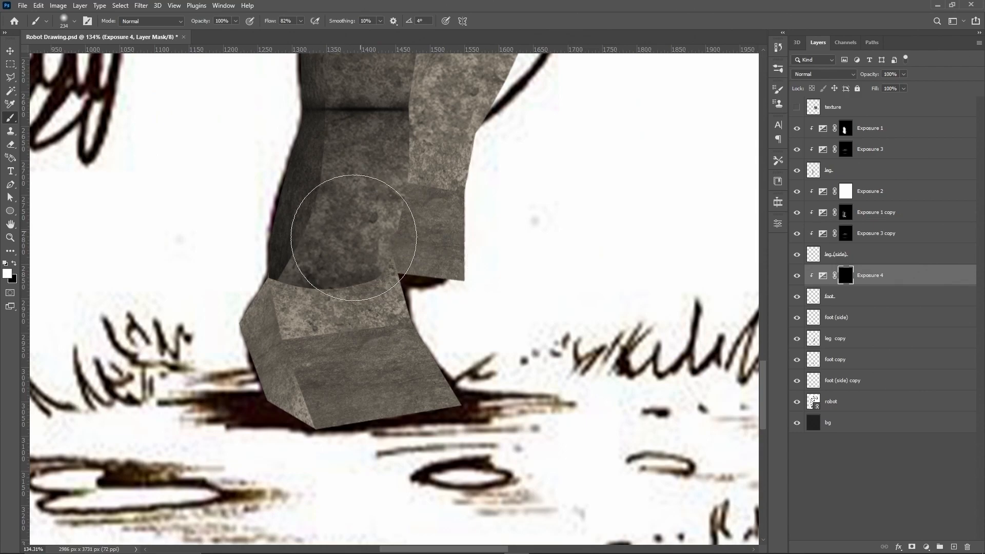
drag(340, 231, 283, 232)
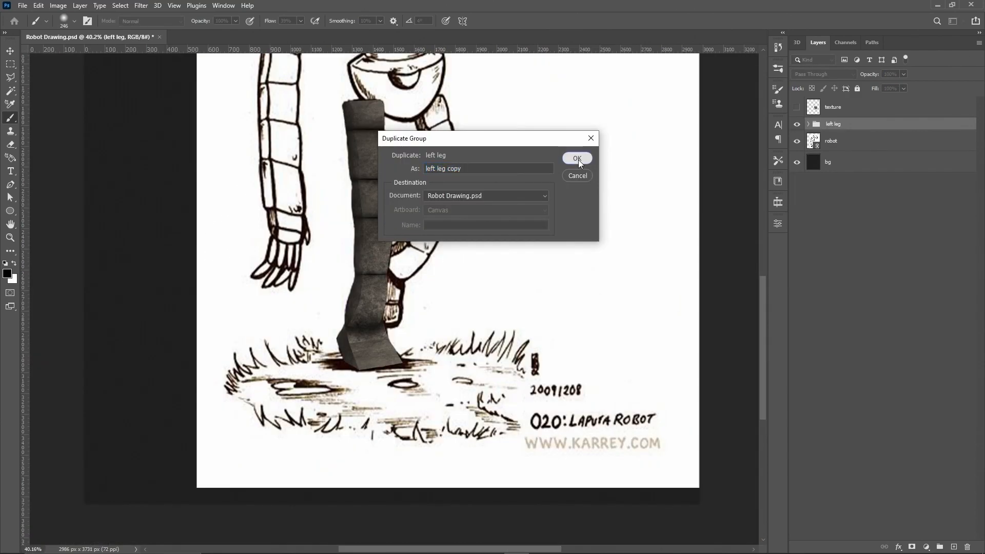
Step: Duplicate the left leg group as the Right leg layer and rotate it about 26° over the drawing's back leg
click(577, 158)
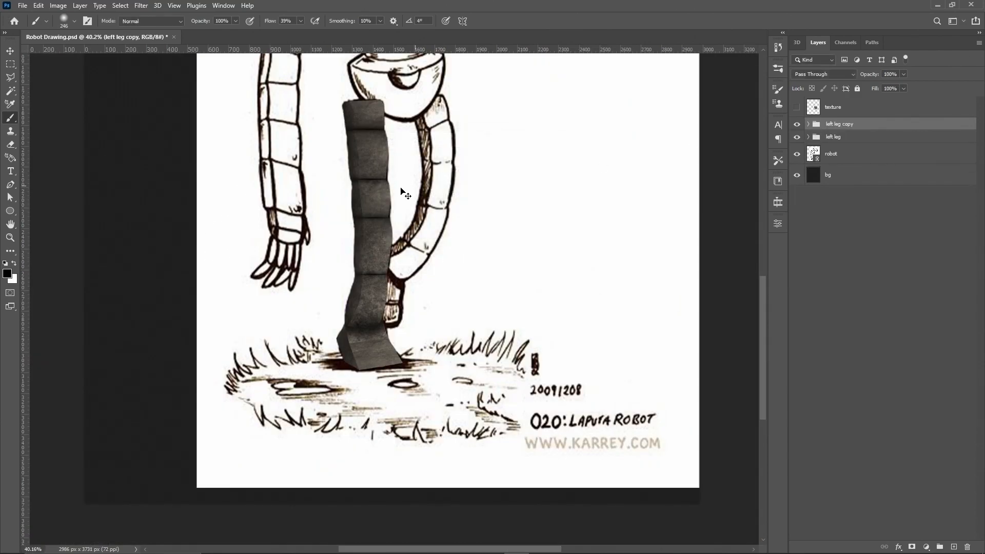
key(ctrl+t)
drag(569, 219, 638, 208)
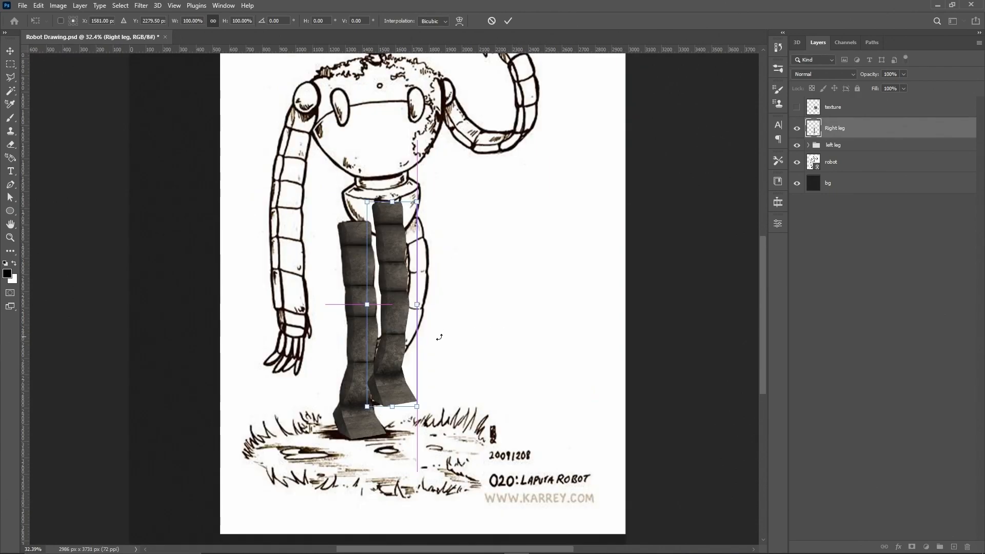
drag(439, 337, 430, 373)
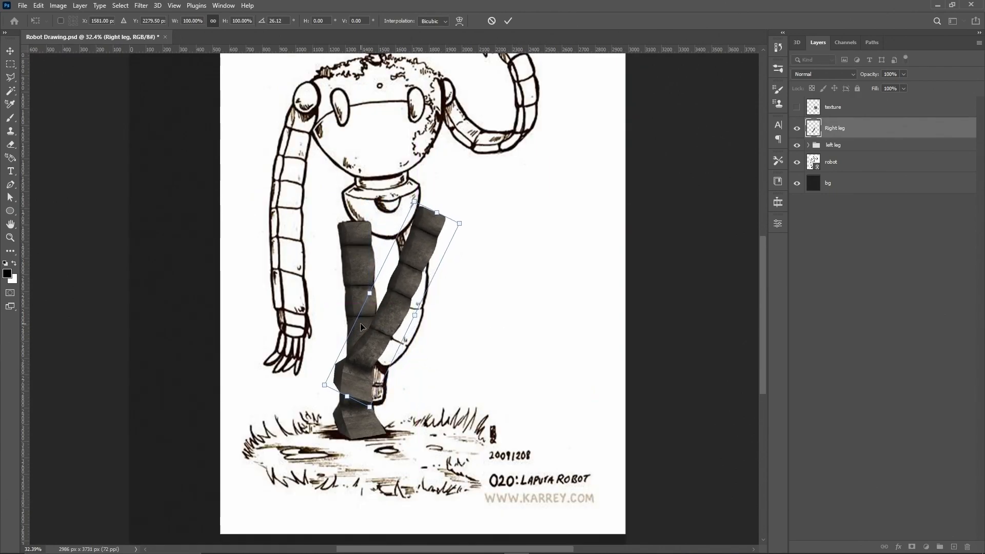
drag(360, 324, 375, 331)
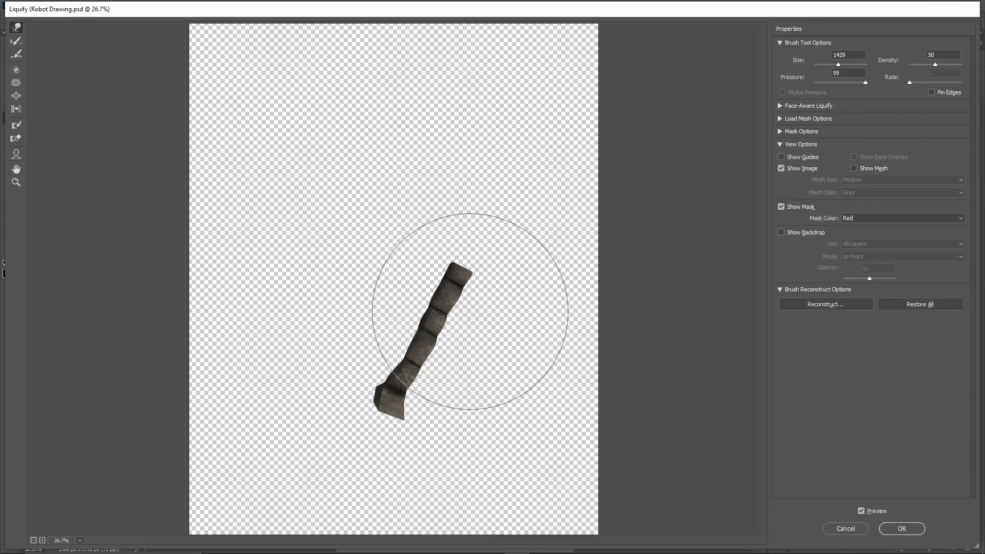
Step: Bend the right leg with Liquify brushes of size 1429 and 238 to follow the drawing's curved back leg, and order it behind the left leg
drag(488, 218, 459, 213)
drag(407, 274, 396, 266)
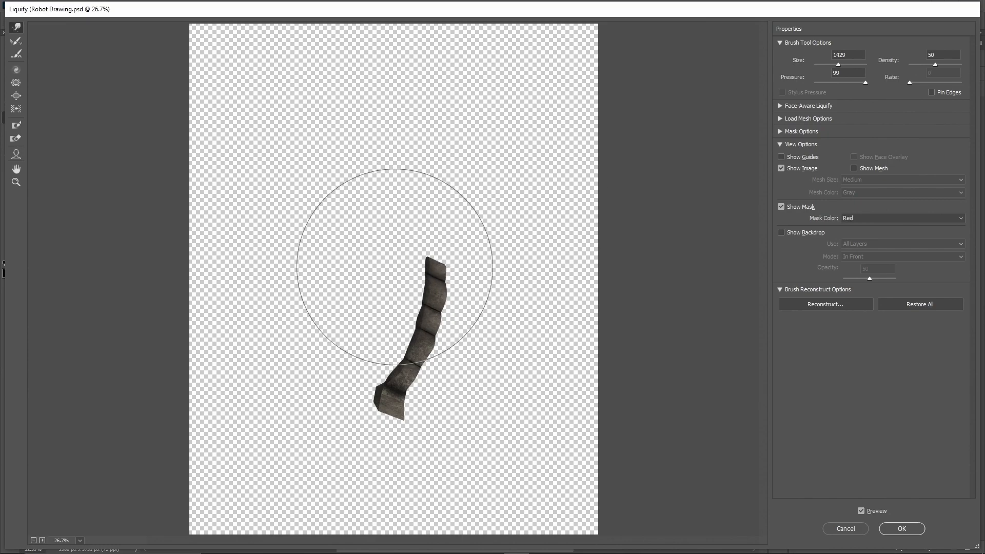
key(ctrl+plus)
drag(492, 294, 495, 275)
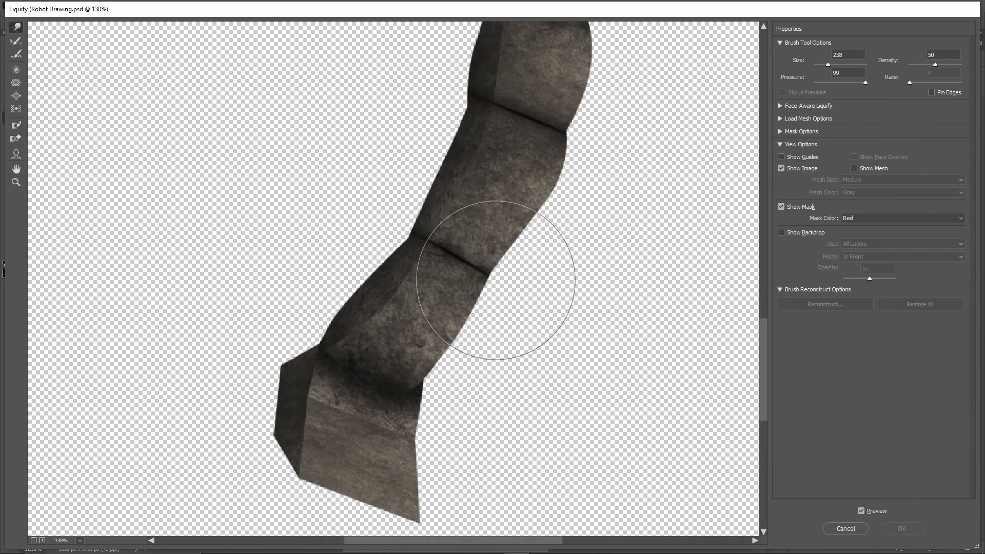
drag(497, 281, 508, 284)
drag(525, 231, 532, 230)
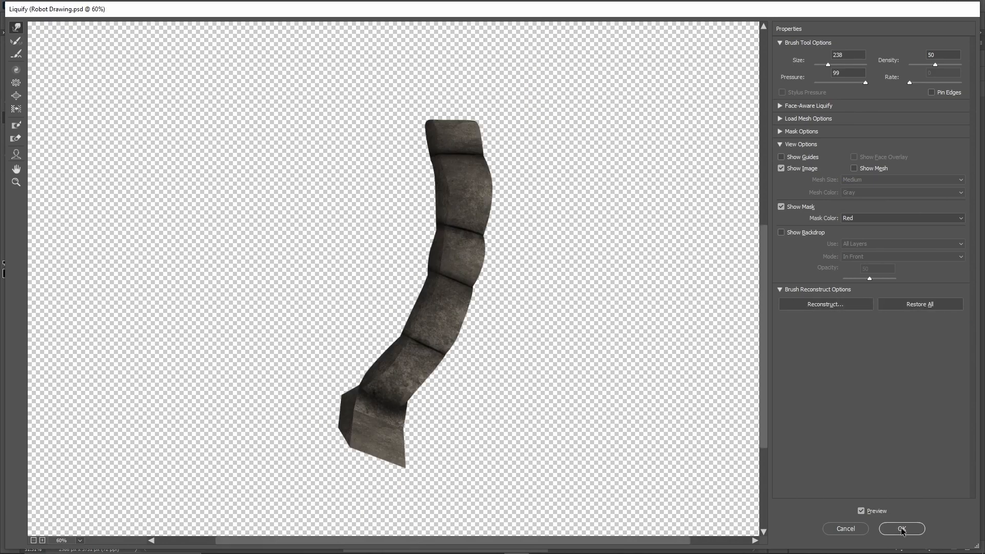
click(901, 529)
scroll(435, 340, down, 4)
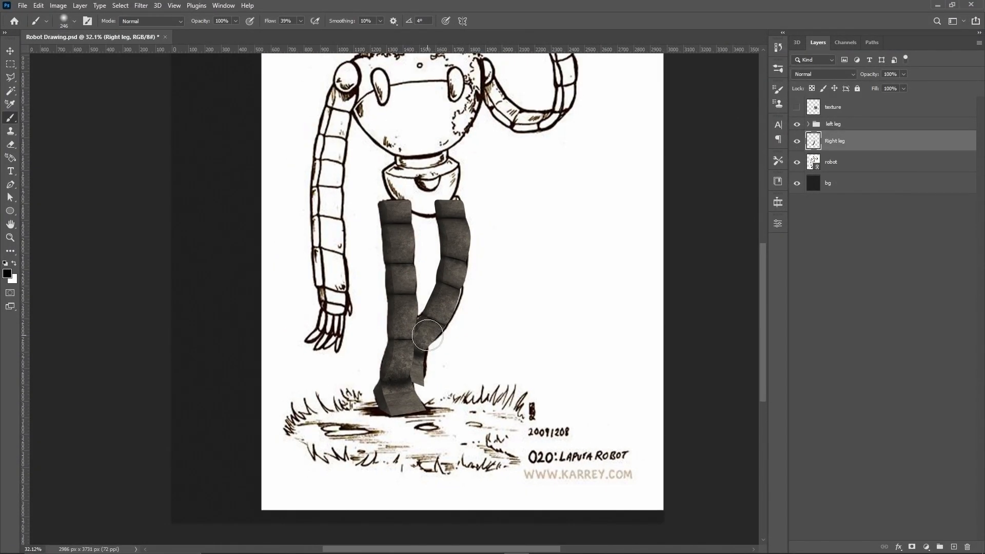
Step: Fill the pen outline of the waist's bowl shape with a solid grey at 100% opacity on a new layer
scroll(428, 335, up, 1)
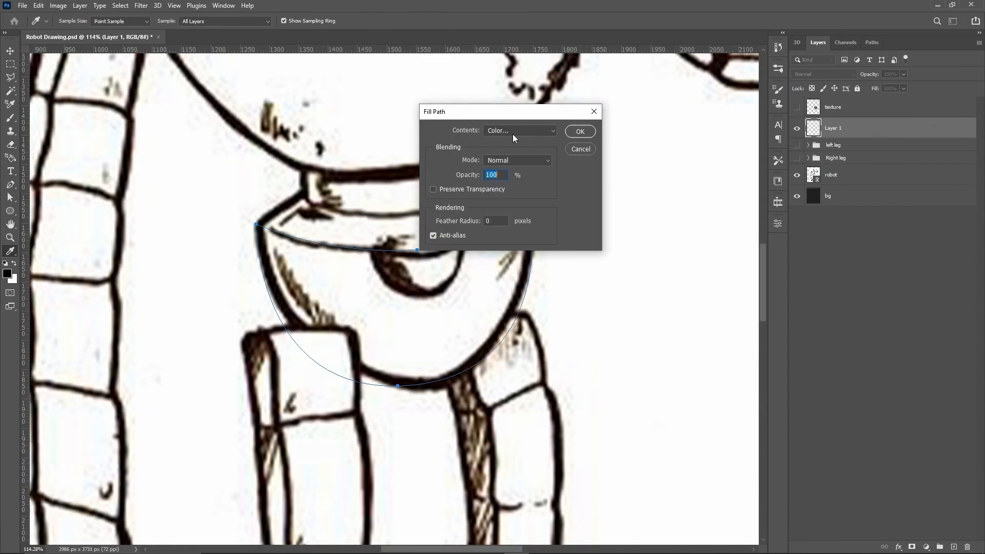
click(582, 133)
key(p)
right_click(436, 282)
click(475, 302)
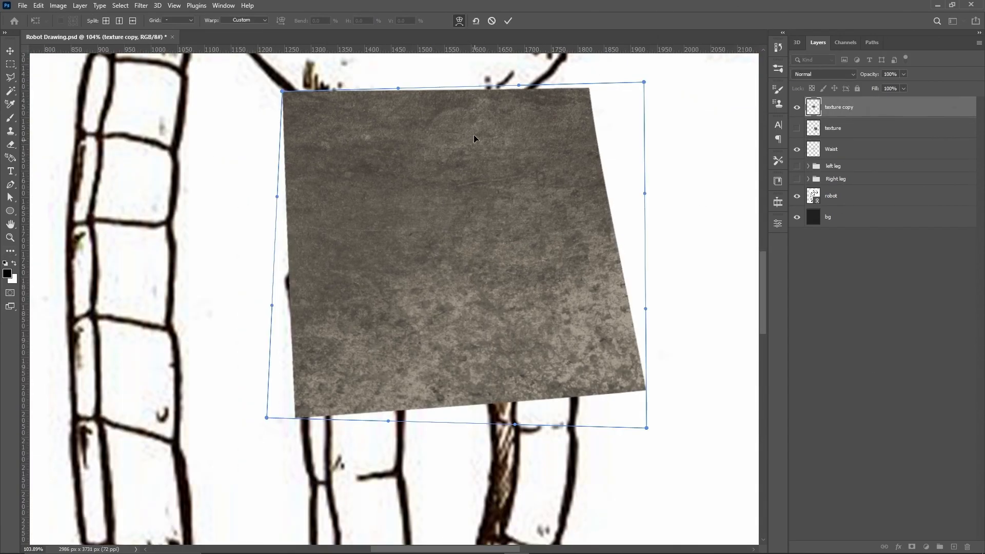
Step: Warp a copy of the metal texture to curve around the waist bowl and clip it to the Waist layer
drag(473, 137, 359, 150)
drag(311, 224, 309, 176)
drag(532, 205, 549, 173)
drag(266, 418, 191, 278)
drag(646, 427, 679, 260)
right_click(849, 129)
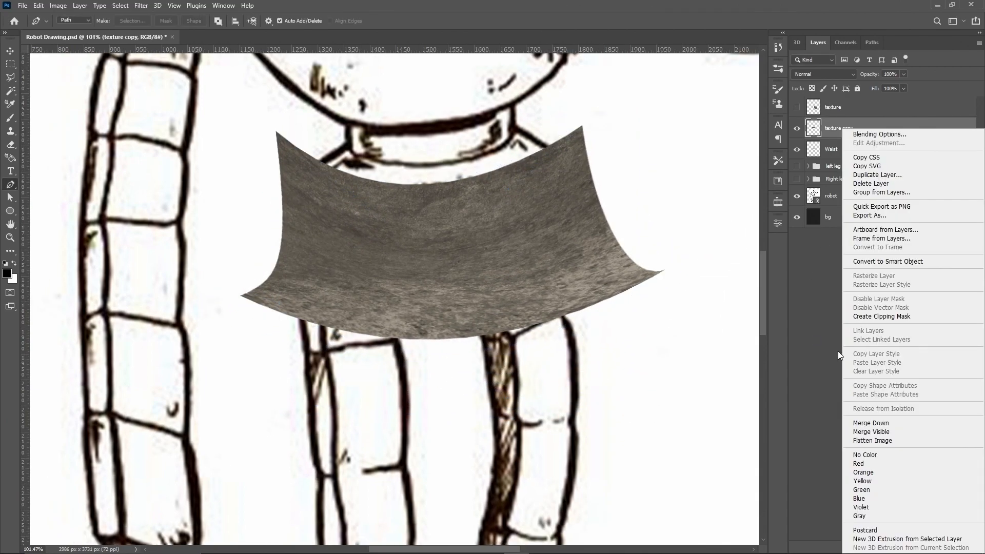
click(878, 315)
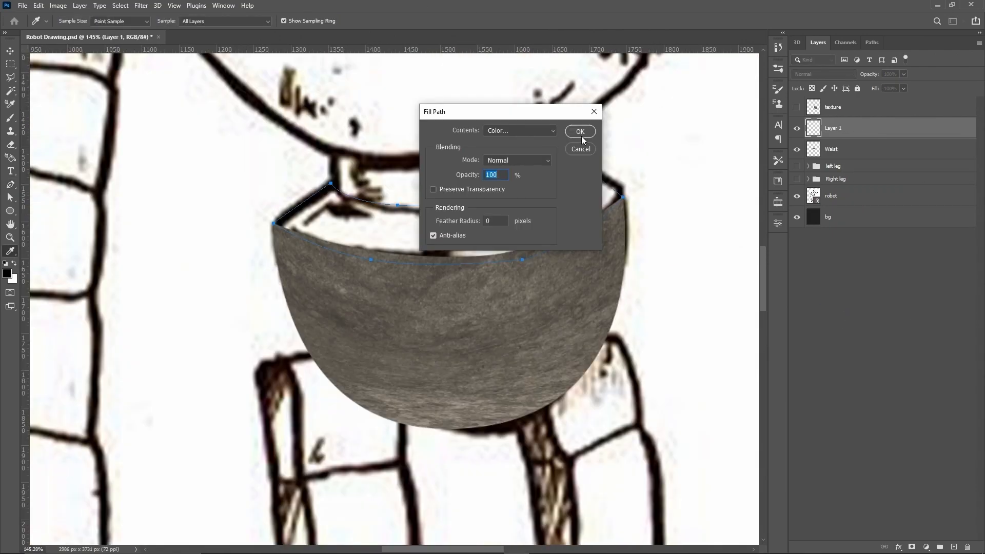
Step: Fill the outline of the waist's upper rim on a new layer and clip a repositioned copy of the metal texture to it
click(580, 136)
right_click(507, 211)
click(703, 188)
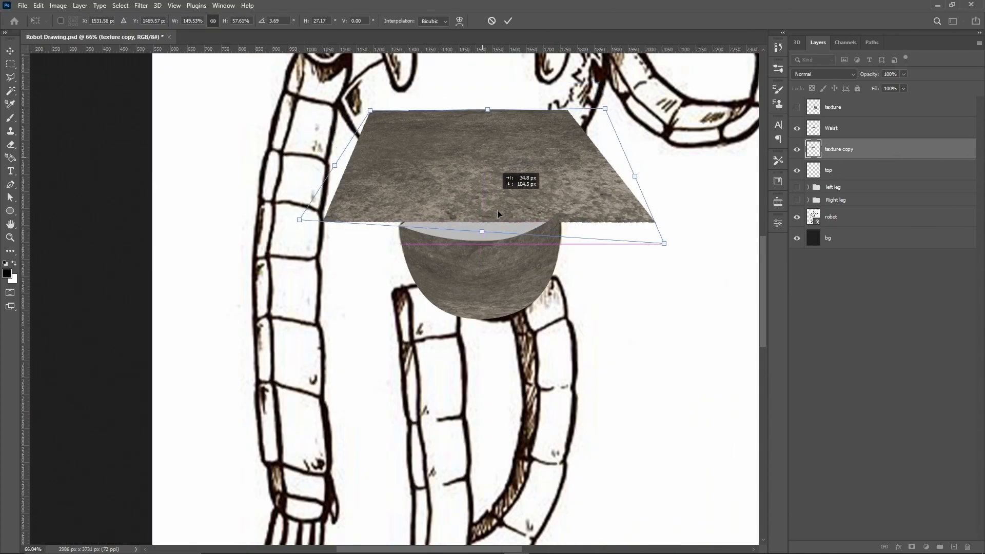
drag(488, 200, 498, 245)
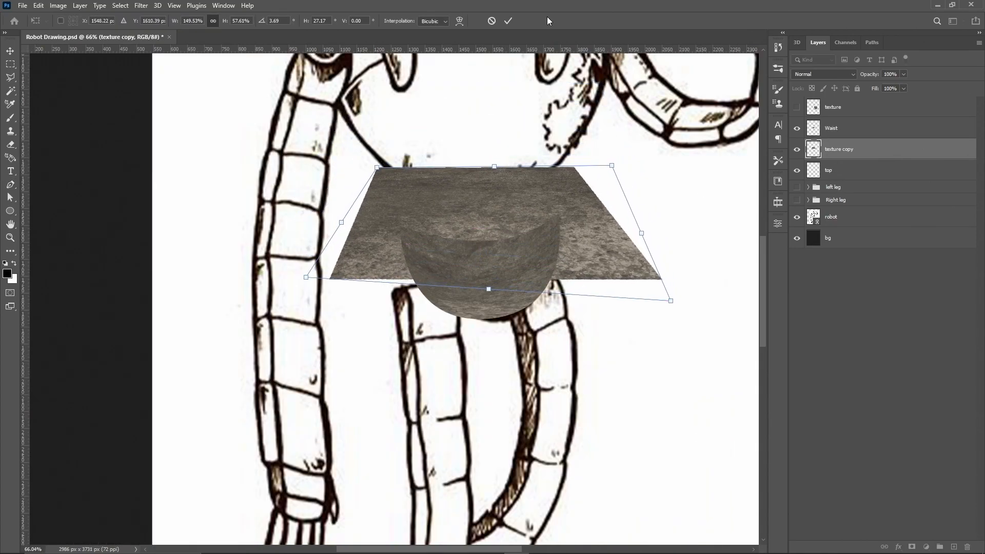
click(509, 20)
right_click(856, 149)
click(759, 319)
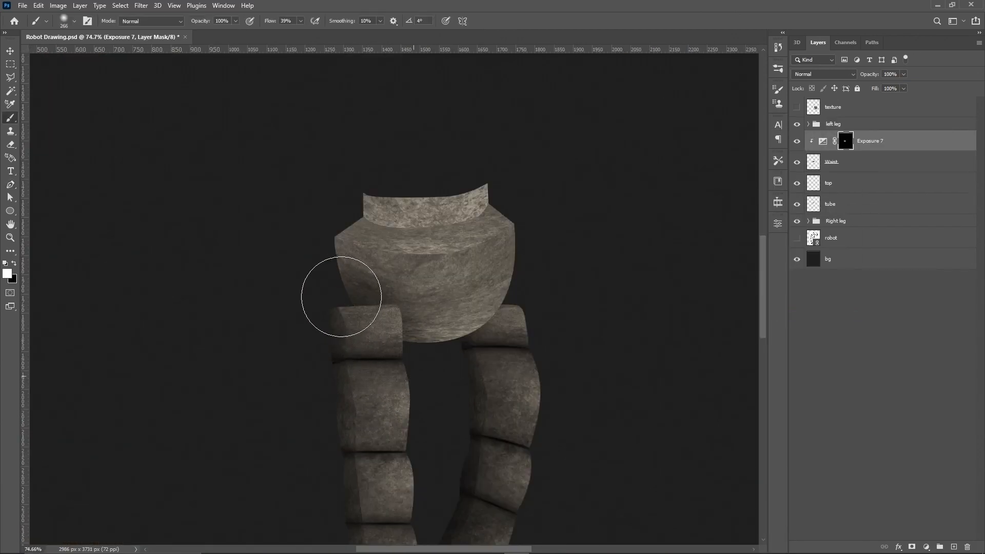
Step: Shade the waist and the left leg's upper end by painting their Exposure masks with a large soft brush
mouse_move(402, 342)
mouse_down()
mouse_move(359, 334)
mouse_move(509, 325)
mouse_up()
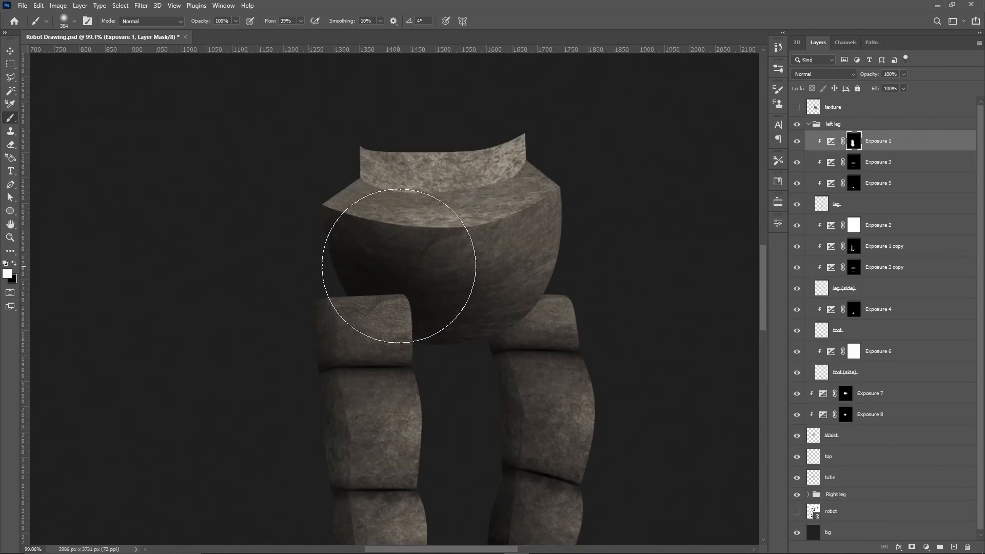
drag(406, 281, 377, 296)
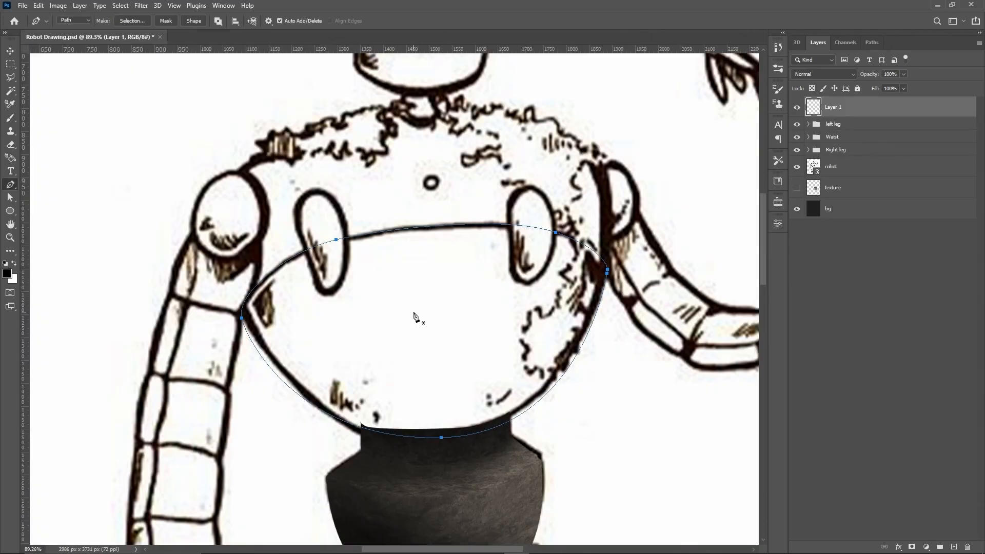
Step: Fill the pen outlines of the torso's lower and upper halves with solid grey on separate layers
right_click(414, 317)
click(431, 376)
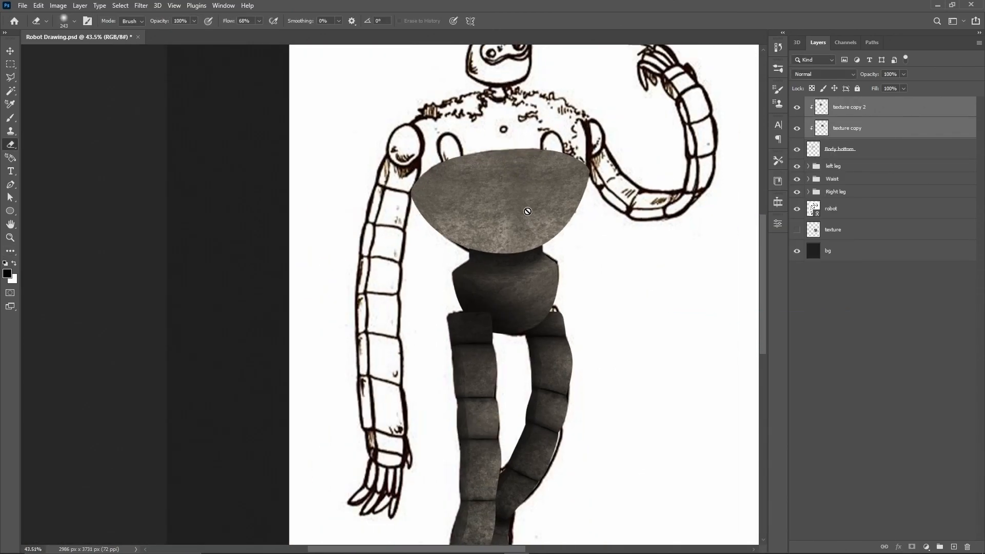
scroll(527, 211, up, 4)
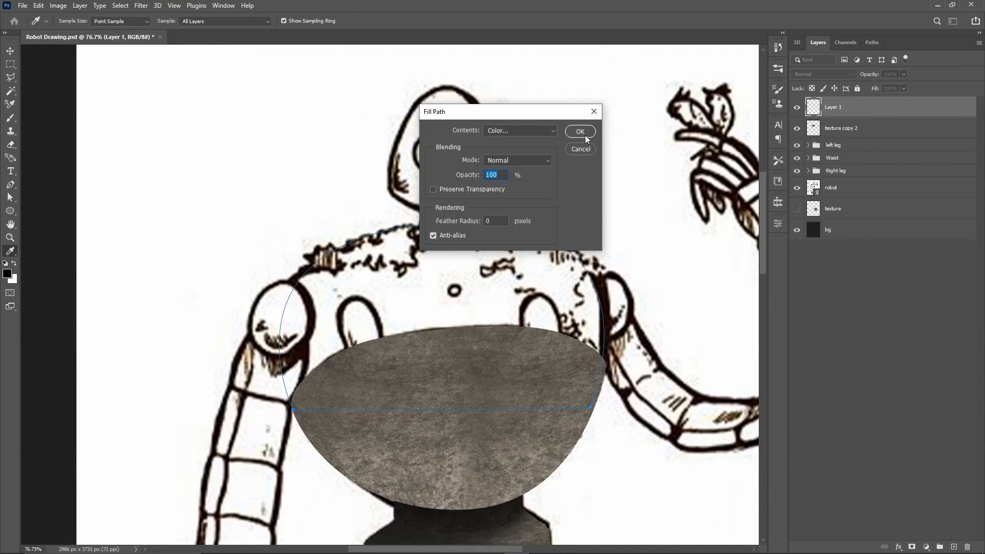
click(583, 132)
right_click(459, 315)
click(462, 315)
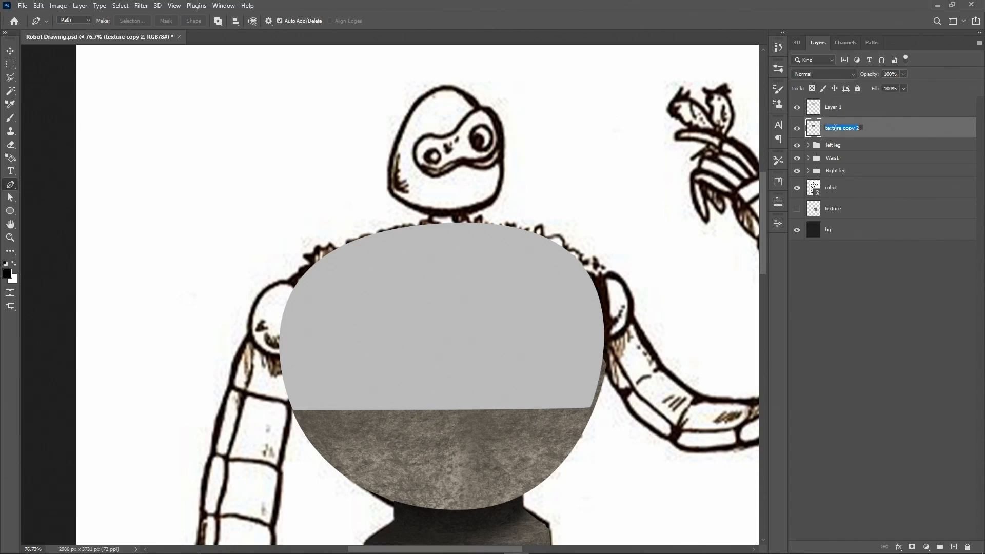
Step: Move and scale a copy of the metal texture to cover the torso's upper half
key(ctrl+t)
drag(477, 321, 472, 306)
mouse_move(259, 186)
mouse_down()
mouse_move(330, 176)
mouse_move(359, 194)
mouse_move(270, 193)
mouse_up()
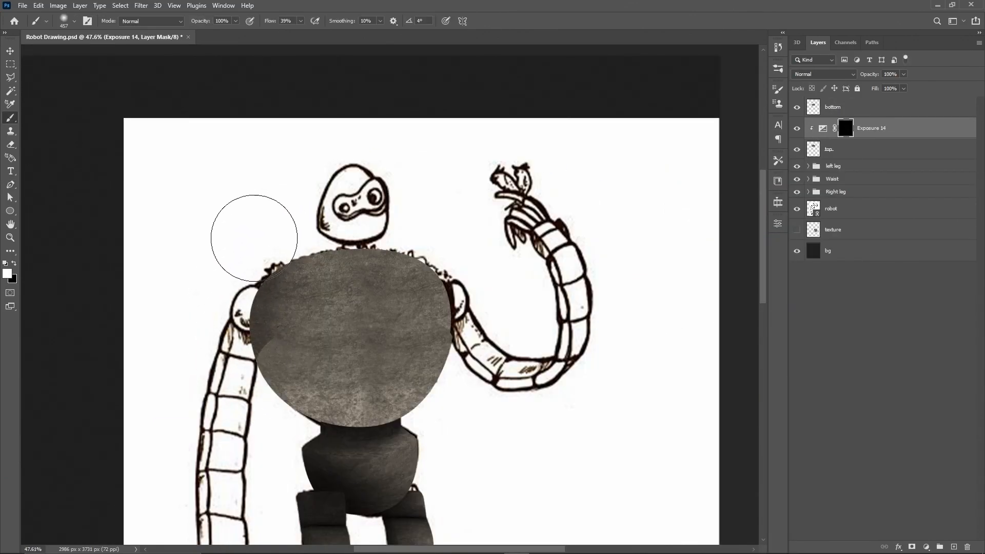
Step: Shade the torso's outer edge and the seam between its halves by painting Exposure masks with a soft brush
drag(209, 266, 242, 260)
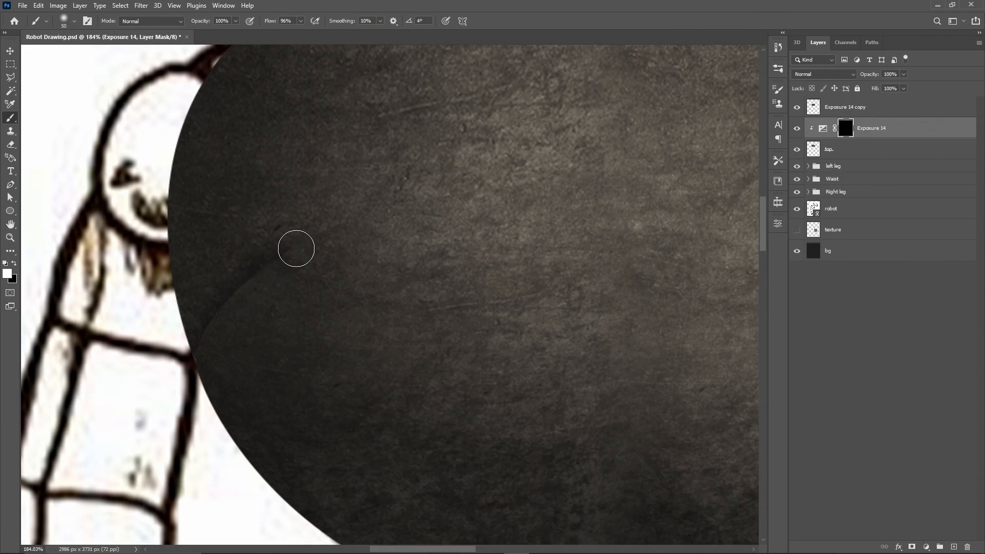
drag(560, 188, 619, 183)
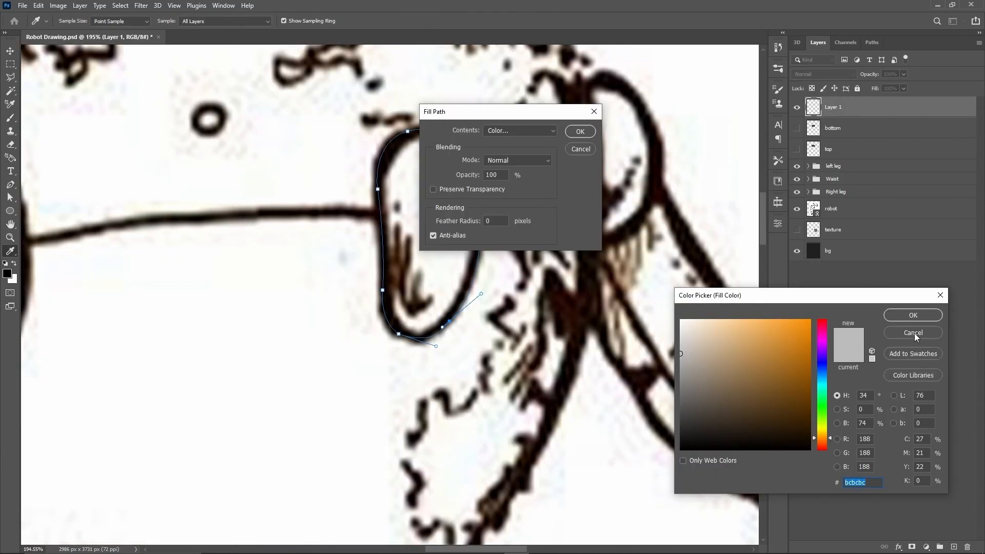
Step: Fill one chest button outline with #bcbcbc and place a copy of the shape over the other chest button
click(908, 315)
click(723, 165)
right_click(417, 188)
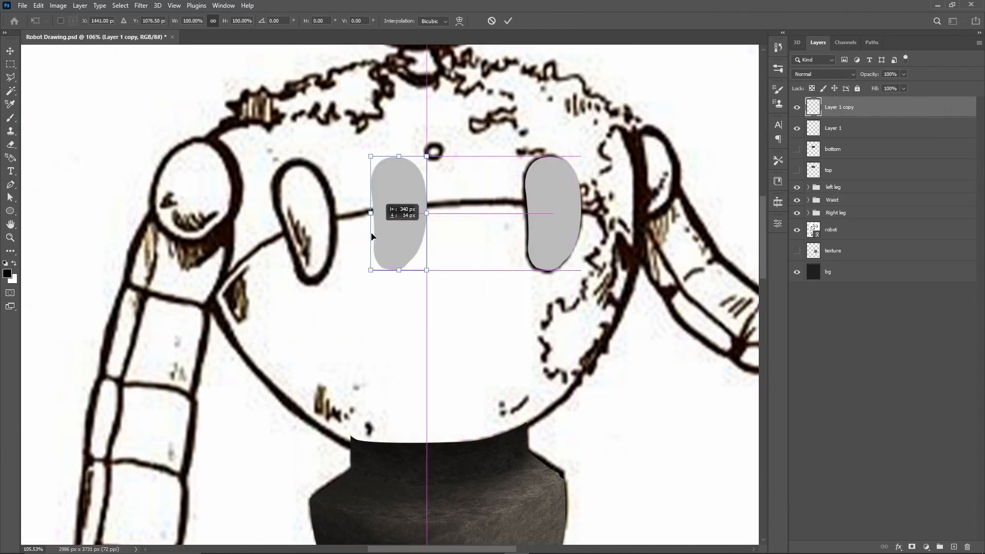
drag(392, 207, 363, 222)
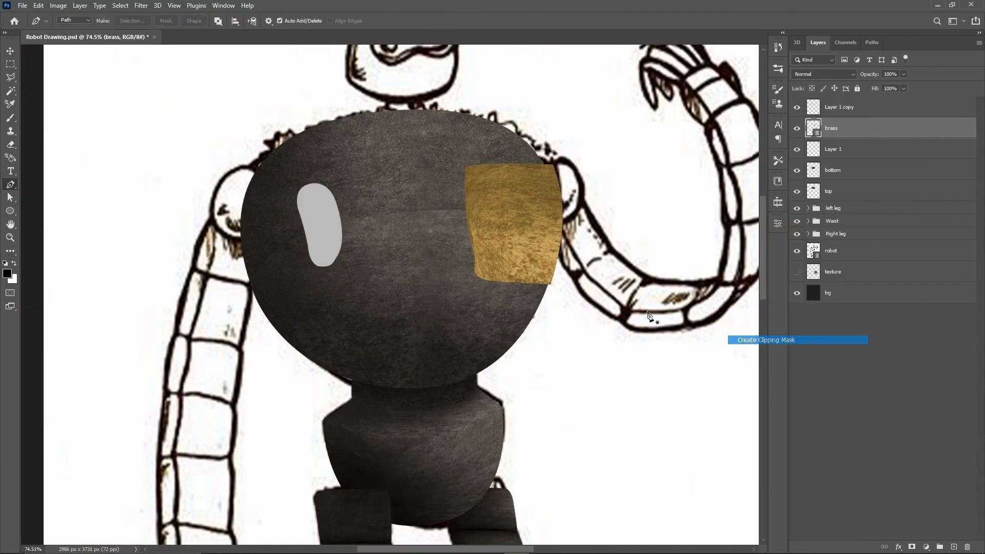
Step: Clip the brass texture to the chest button shapes and fit it over them
key(ctrl+alt+g)
key(ctrl+t)
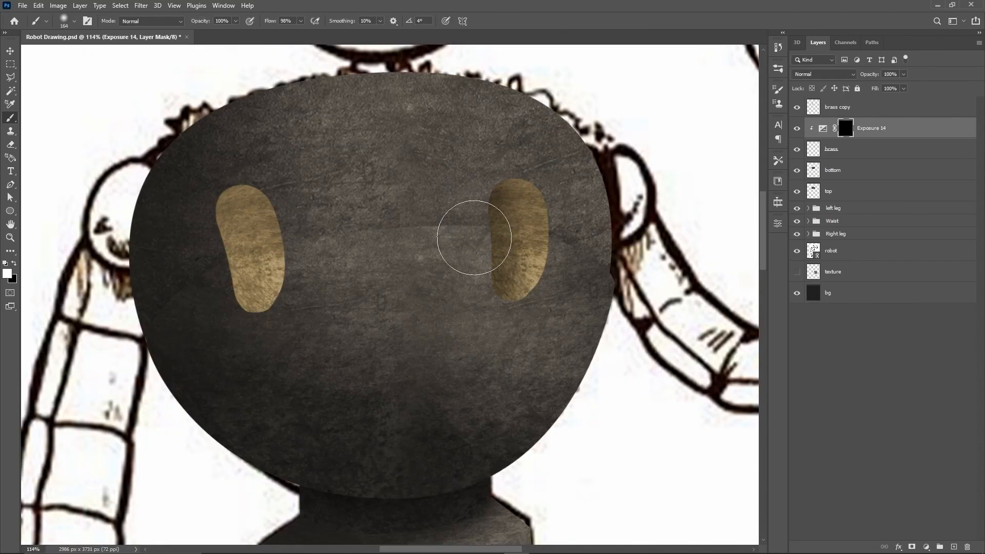
Step: Shade the brass chest buttons and the torso around them by painting Exposure masks with a soft brush
key(ctrl+z)
drag(467, 253, 450, 246)
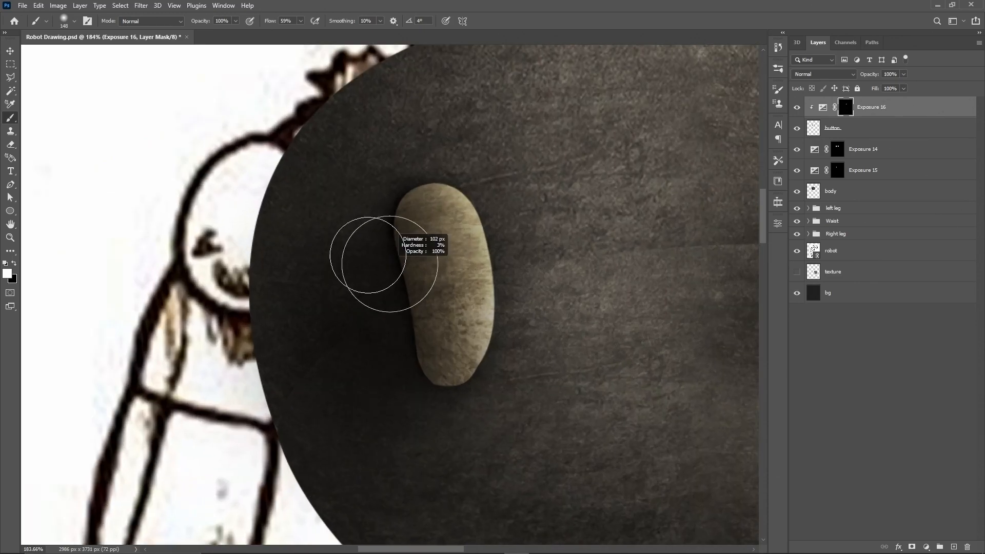
mouse_move(368, 255)
mouse_down()
mouse_move(392, 266)
mouse_move(410, 386)
mouse_move(420, 315)
mouse_move(403, 226)
mouse_up()
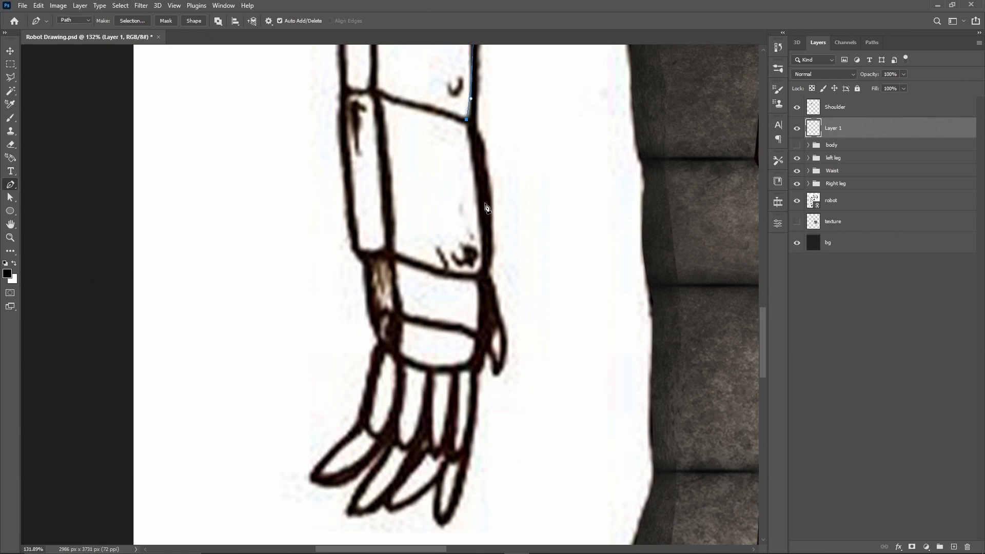
Step: Fill the pen outlines of the hanging arm's front and side with solid grey on separate layers
scroll(477, 244, down, 5)
right_click(478, 176)
click(512, 240)
click(576, 132)
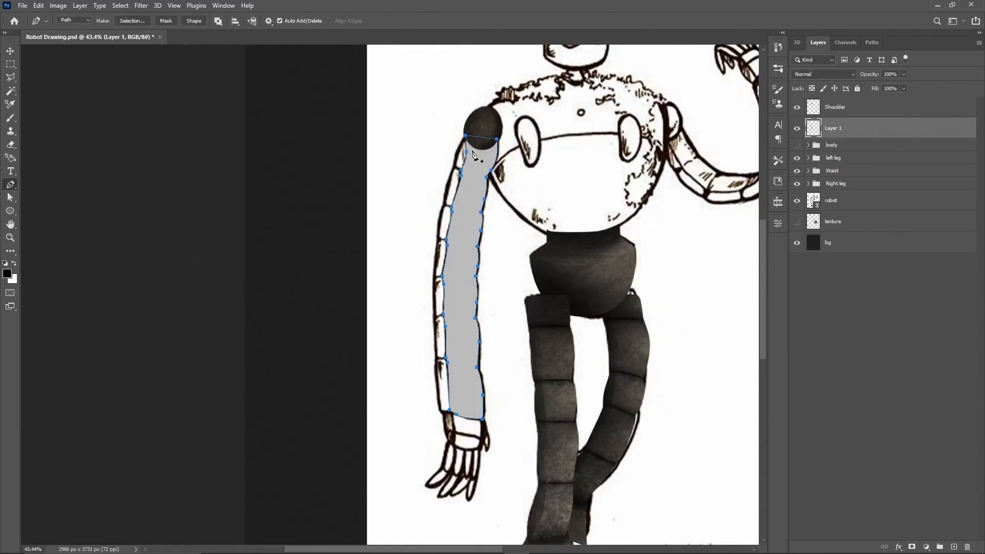
right_click(470, 146)
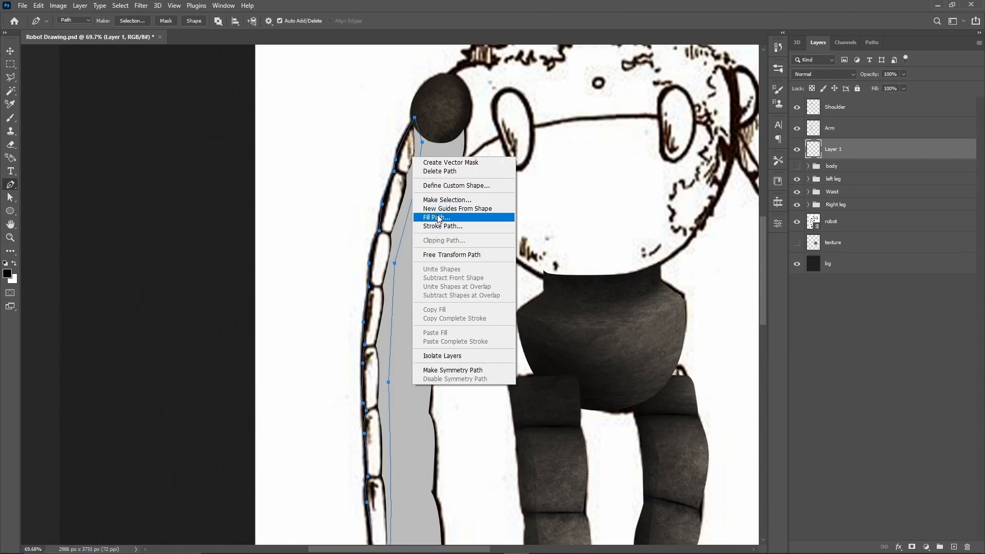
click(437, 218)
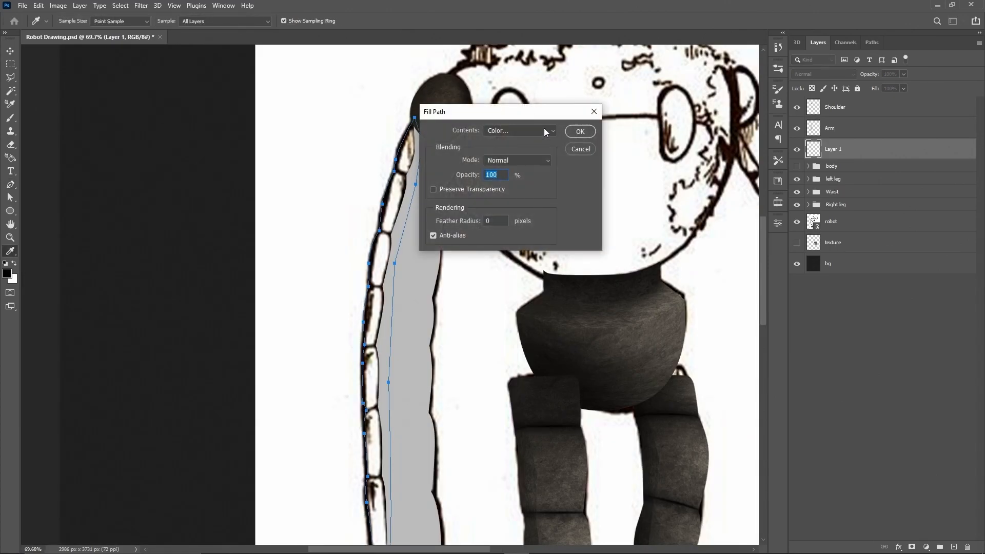
click(579, 132)
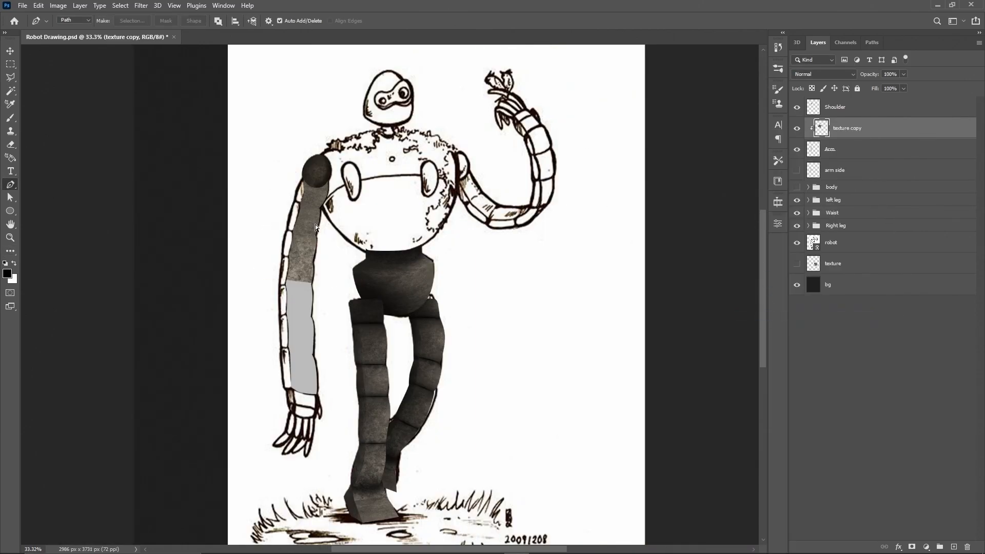
Step: Cover the hanging arm's front and side with duplicated, repositioned copies of the metal texture clipped to each shape
key(ctrl+alt+t)
drag(307, 260, 306, 323)
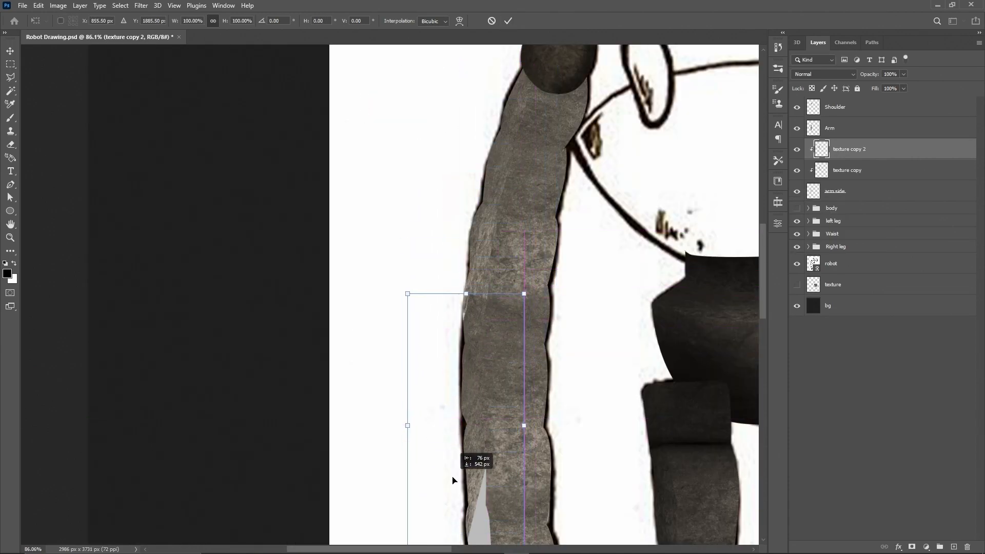
drag(452, 451, 491, 438)
mouse_move(551, 426)
mouse_down()
mouse_move(549, 385)
mouse_move(521, 381)
mouse_move(531, 371)
mouse_up()
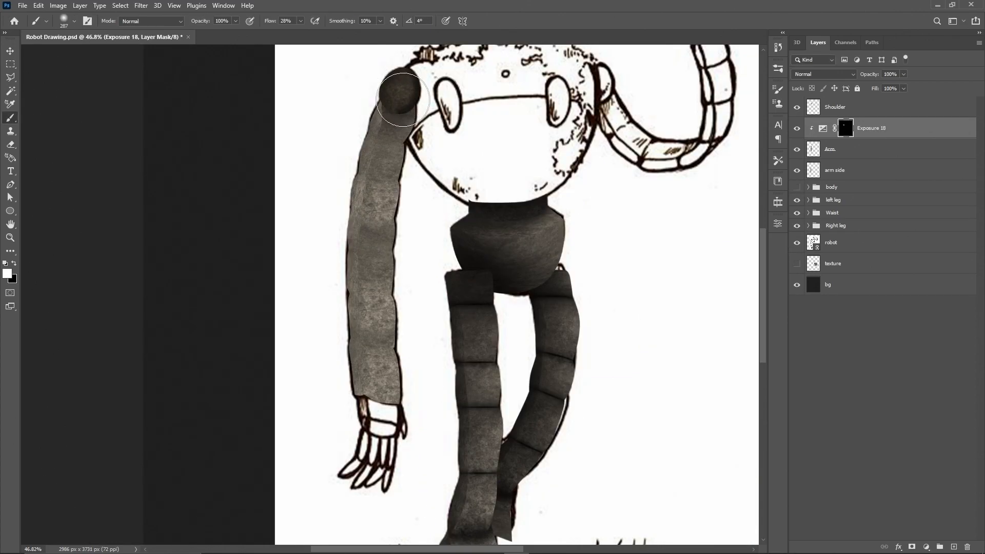
Step: Shade the hanging arm's front and side down to the wrist by painting clipped Exposure masks with a soft brush
scroll(403, 100, up, 3)
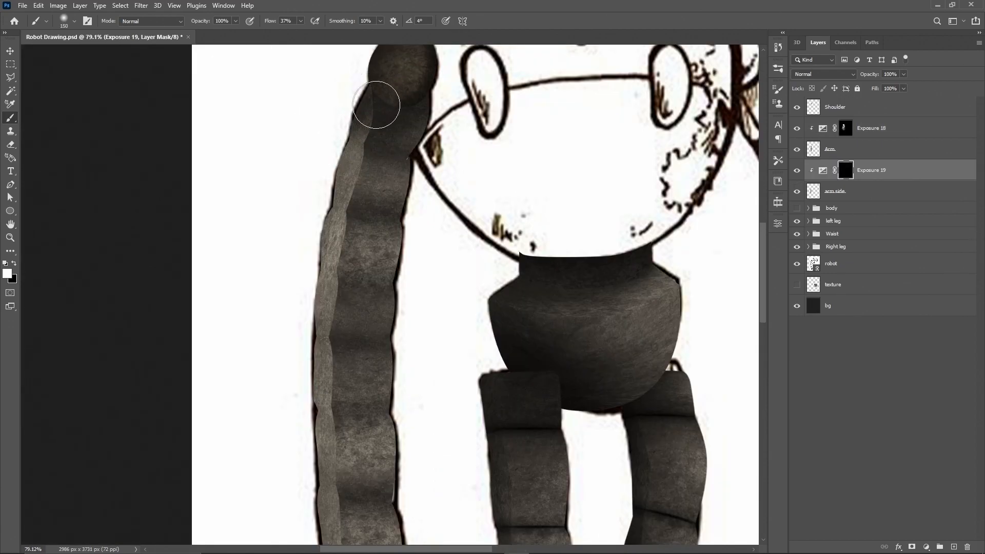
drag(340, 118, 332, 146)
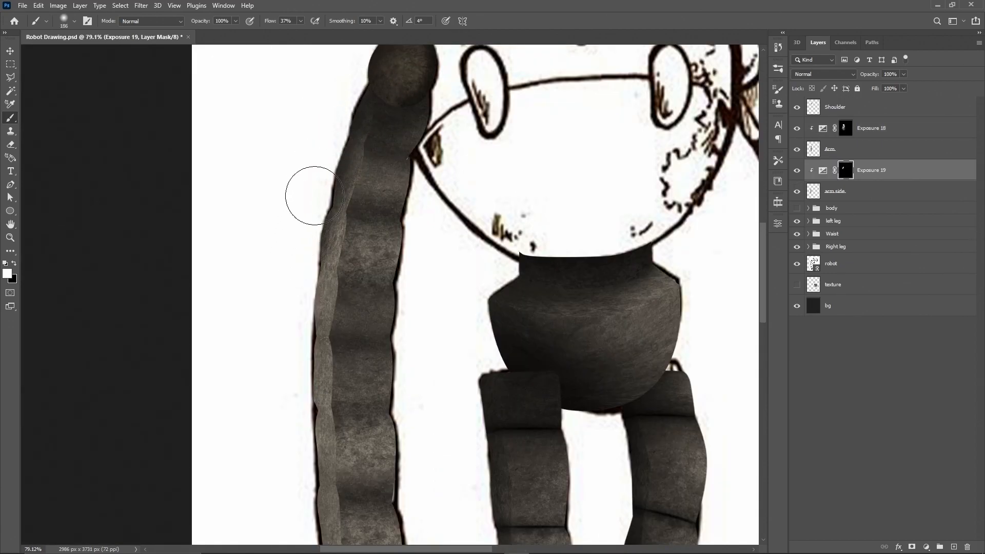
scroll(305, 236, down, 5)
mouse_move(299, 161)
mouse_down()
mouse_move(301, 306)
mouse_move(311, 206)
mouse_move(312, 363)
mouse_up()
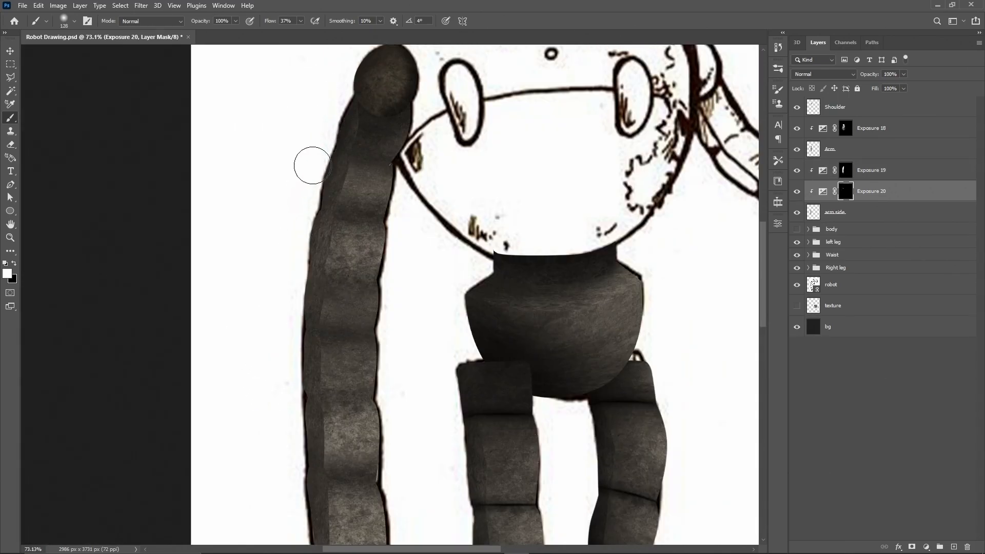
scroll(297, 239, down, 5)
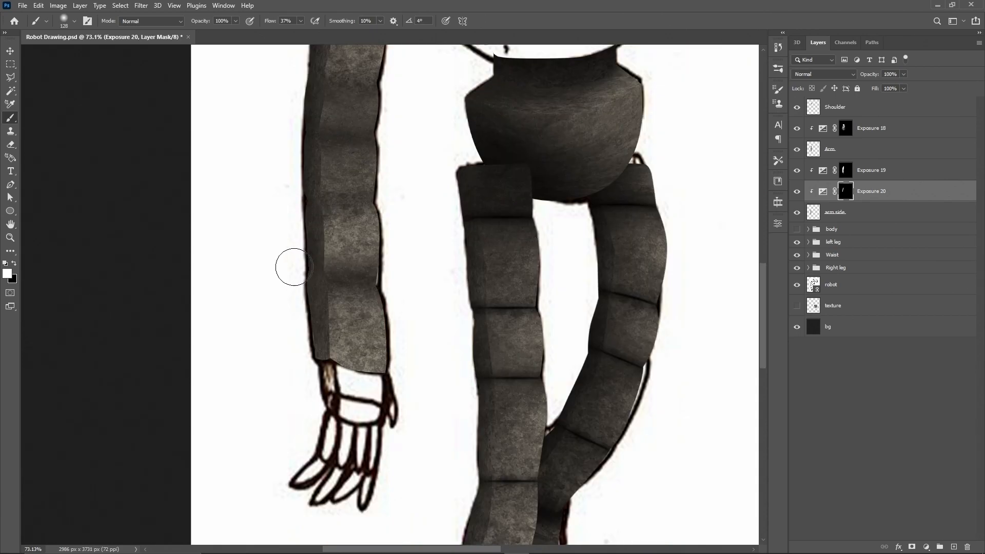
scroll(294, 286, down, 1)
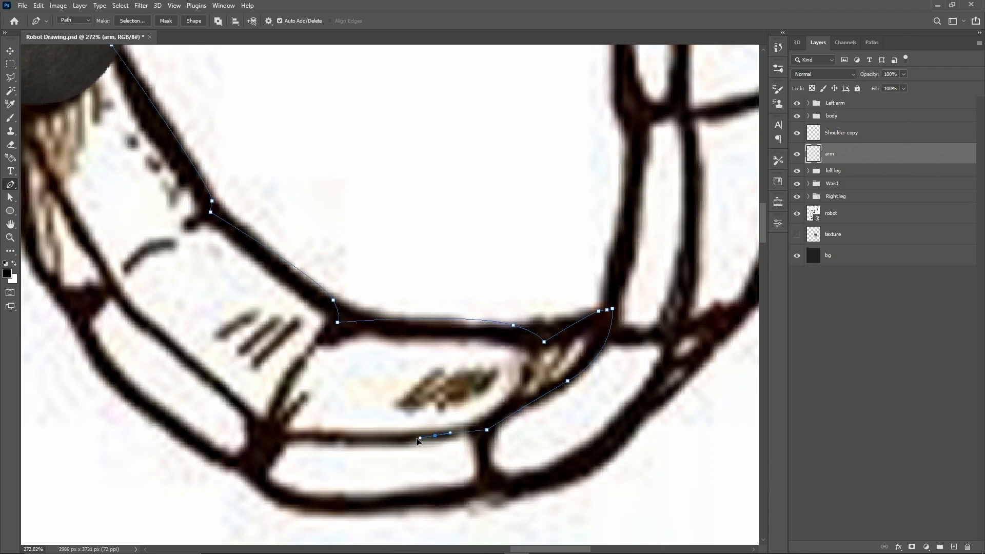
Step: Fill the pen outline of the raised arm's front with solid grey on the arm layer and delete the path
scroll(418, 441, down, 3)
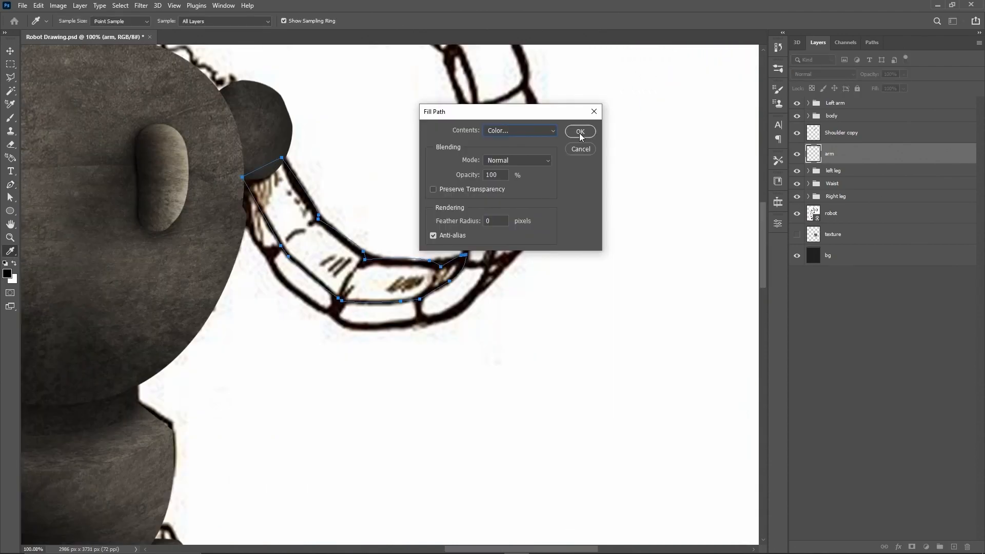
click(576, 137)
right_click(369, 286)
click(400, 300)
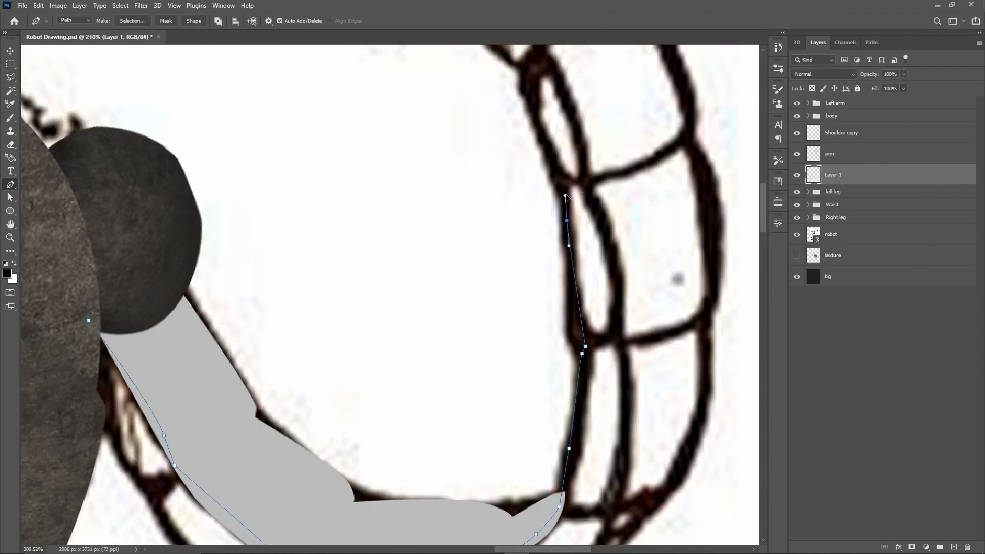
Step: Outline the raised arm's side with the Pen tool on a new layer, fill it with solid grey and delete the path
scroll(566, 195, up, 3)
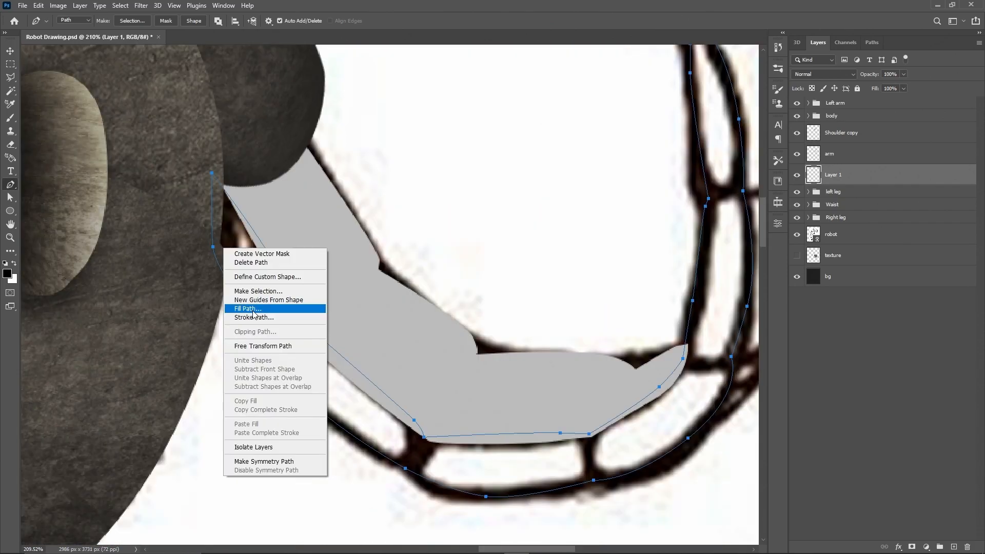
click(271, 302)
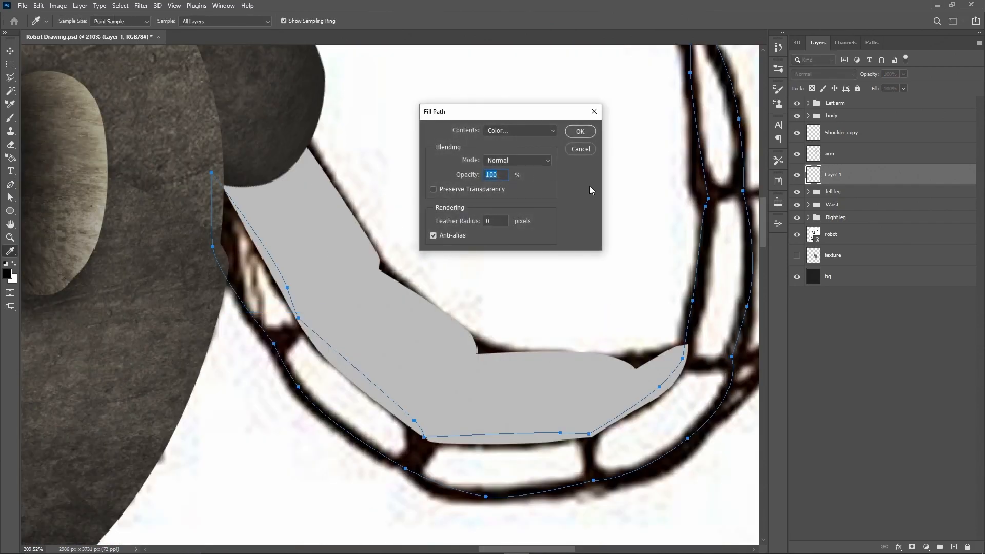
click(579, 131)
right_click(282, 288)
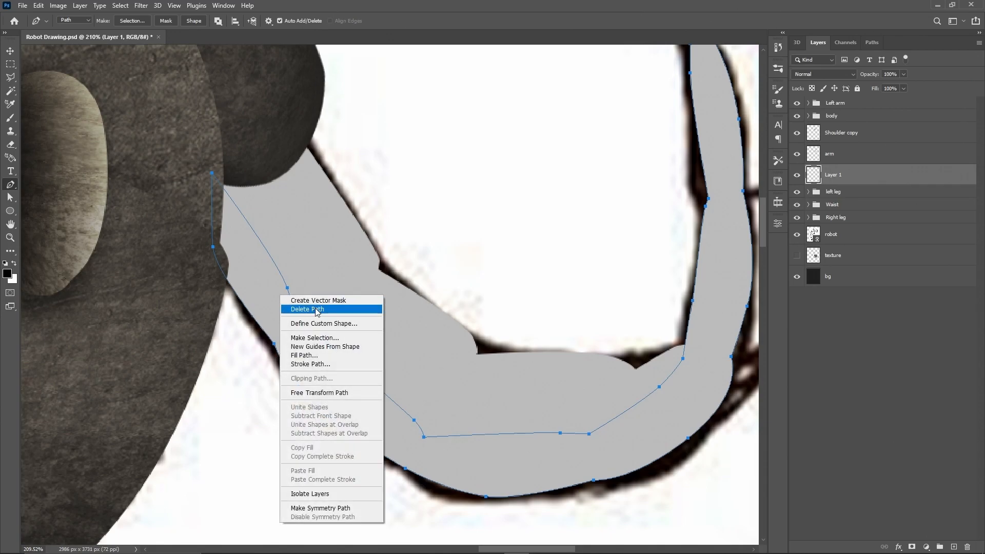
click(308, 306)
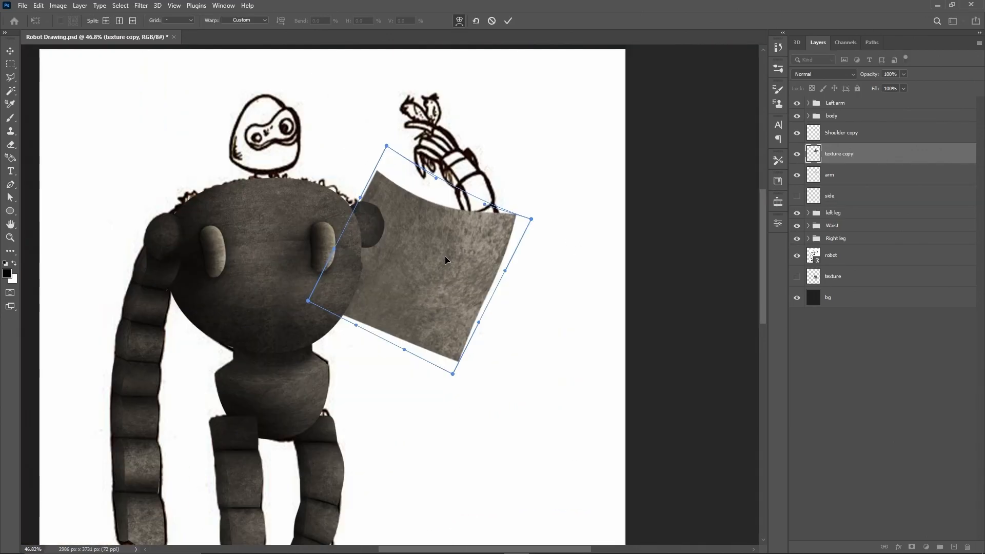
Step: Cover the raised arm's front and side with warped and repositioned metal texture copies clipped to each shape
drag(445, 256, 415, 241)
click(508, 21)
right_click(841, 154)
click(770, 317)
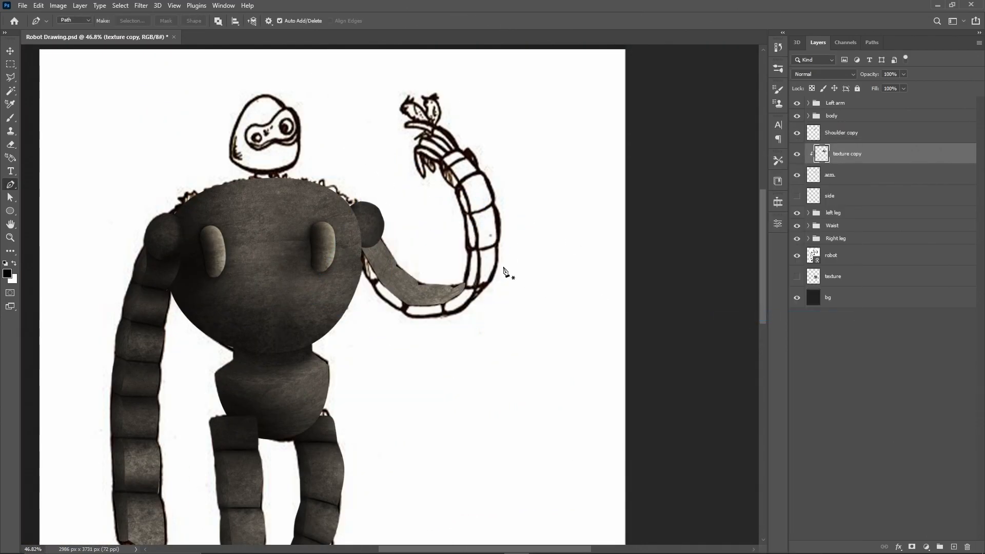
key(ctrl+t)
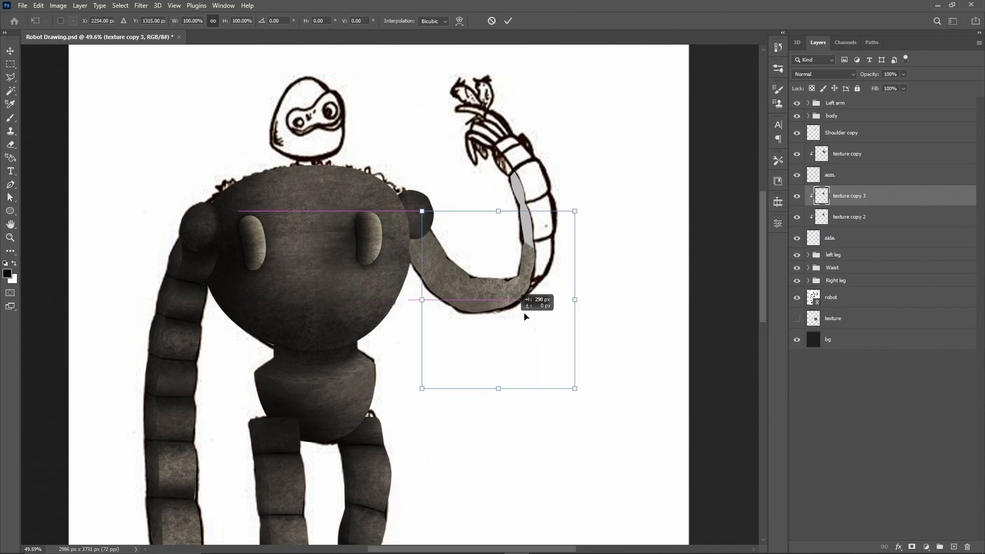
drag(525, 317, 411, 388)
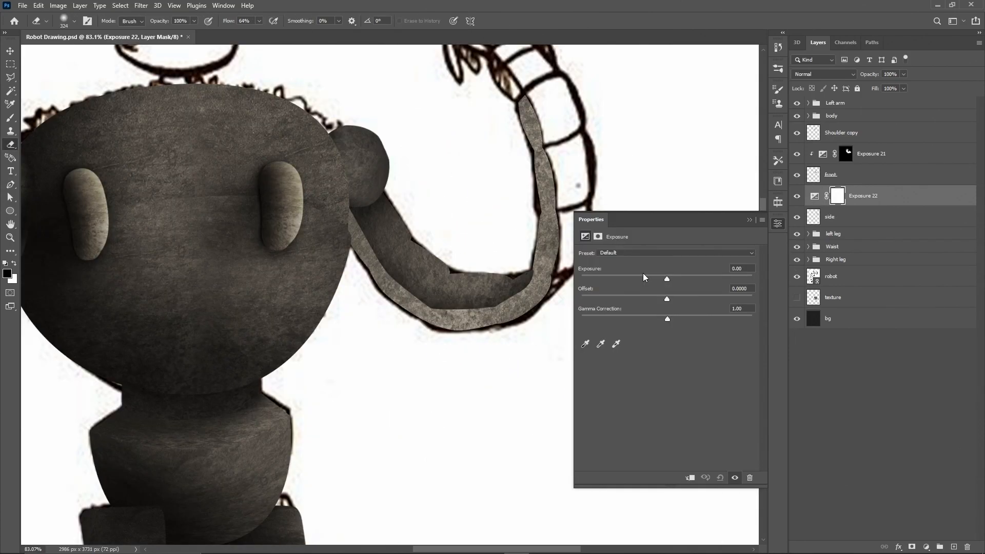
Step: Darken the raised arm's front and side with clipped Exposure layers and brush shadow seams between the segments
drag(642, 276, 618, 278)
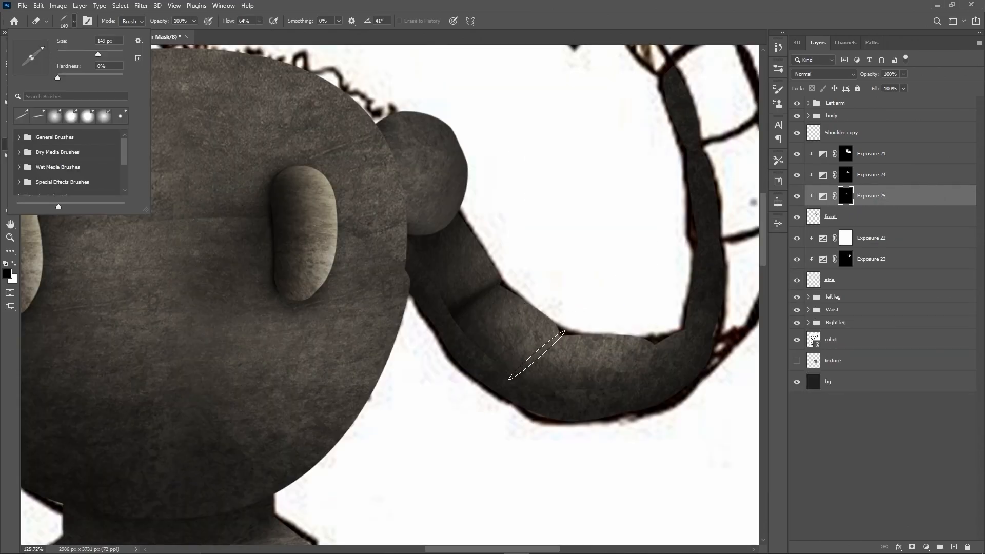
click(537, 356)
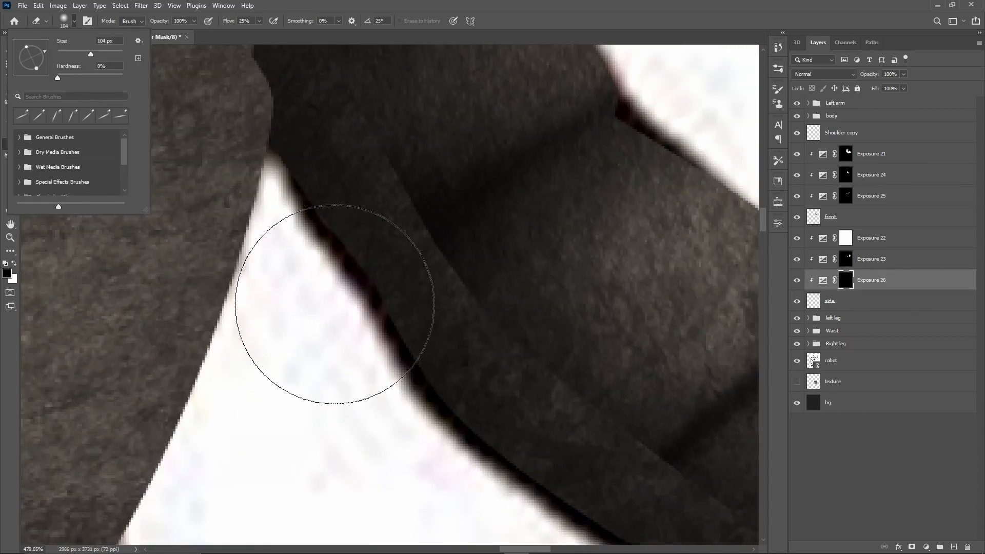
click(417, 236)
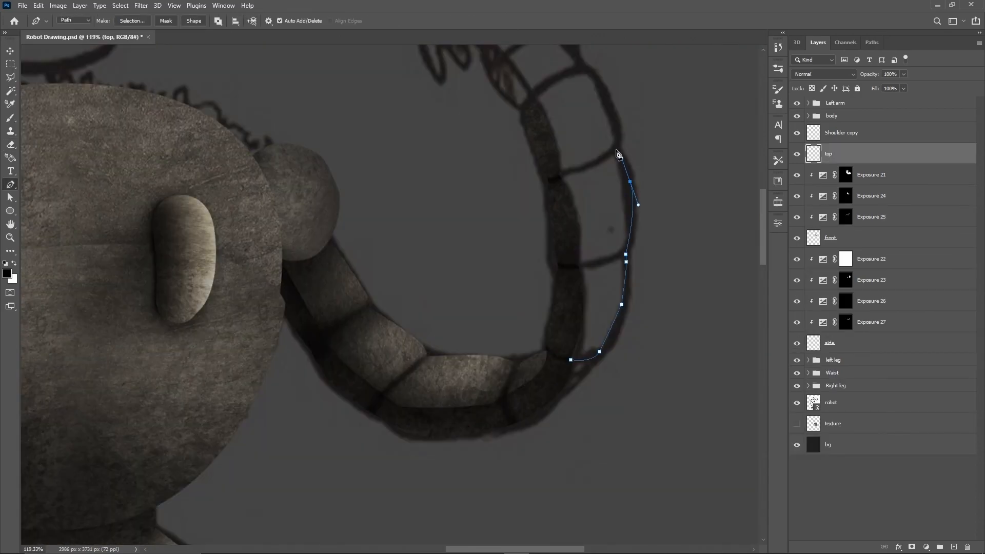
Step: Outline the raised forearm's outer surface with the Pen tool on the top layer, fill it with grey and delete the path
click(616, 151)
scroll(616, 164, up, 5)
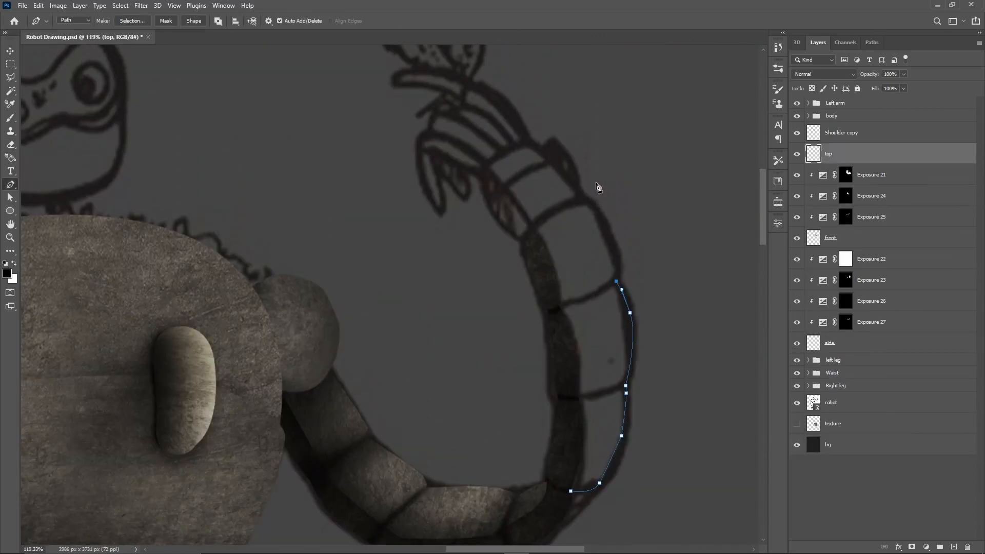
click(570, 222)
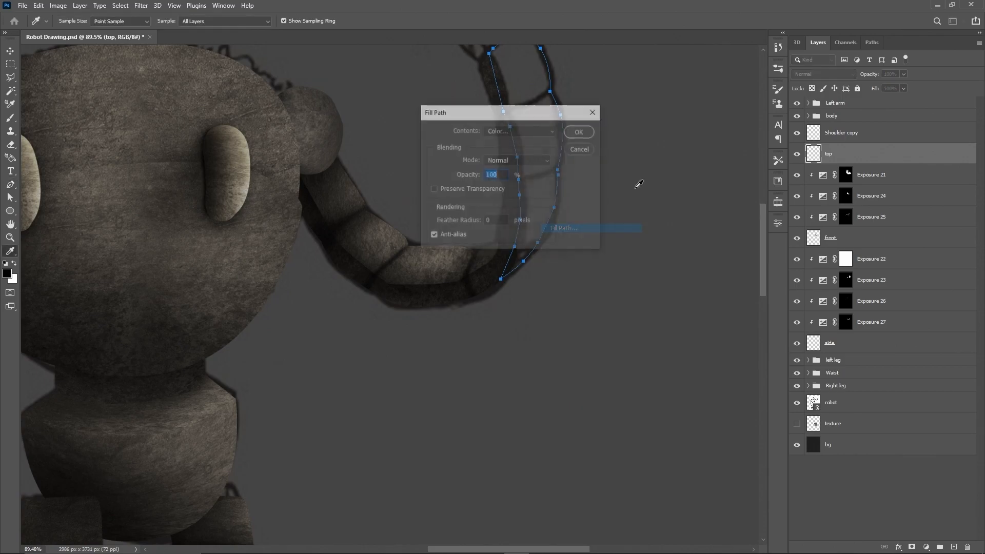
click(582, 130)
right_click(547, 132)
click(567, 141)
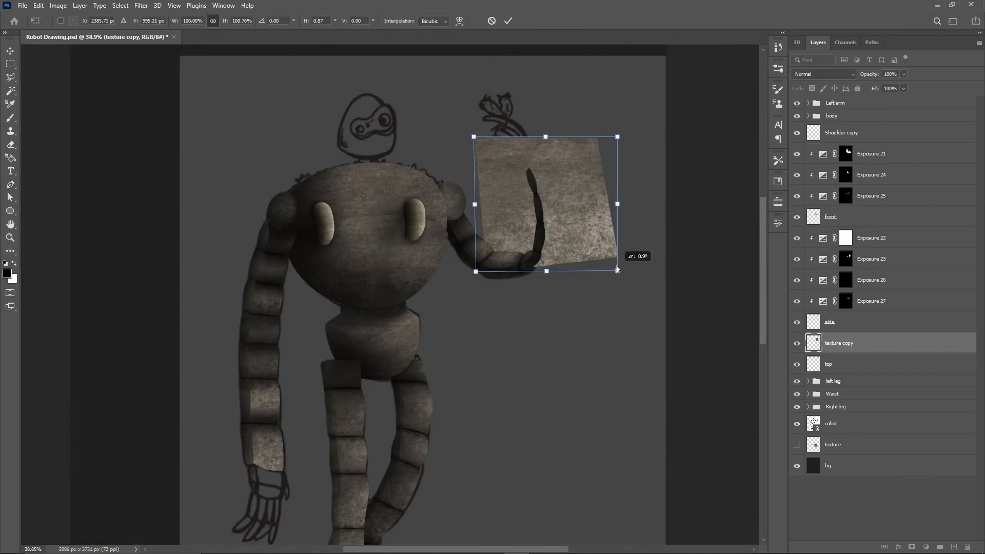
Step: Fit a distorted metal texture copy over the raised forearm's outer surface, clip it and shade it through an Exposure mask
mouse_move(611, 247)
mouse_down()
mouse_move(611, 239)
mouse_move(611, 252)
mouse_up()
drag(612, 135, 603, 142)
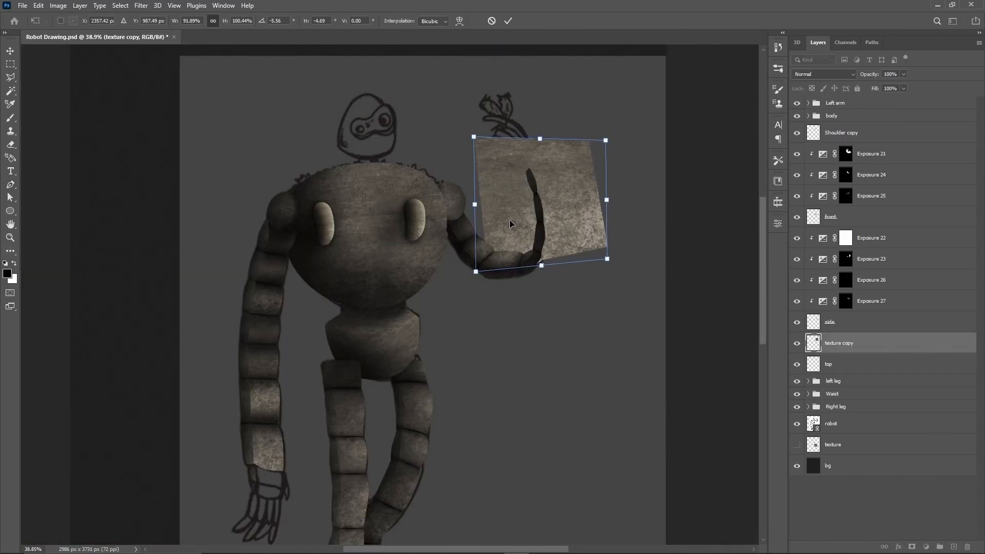
drag(508, 222, 524, 224)
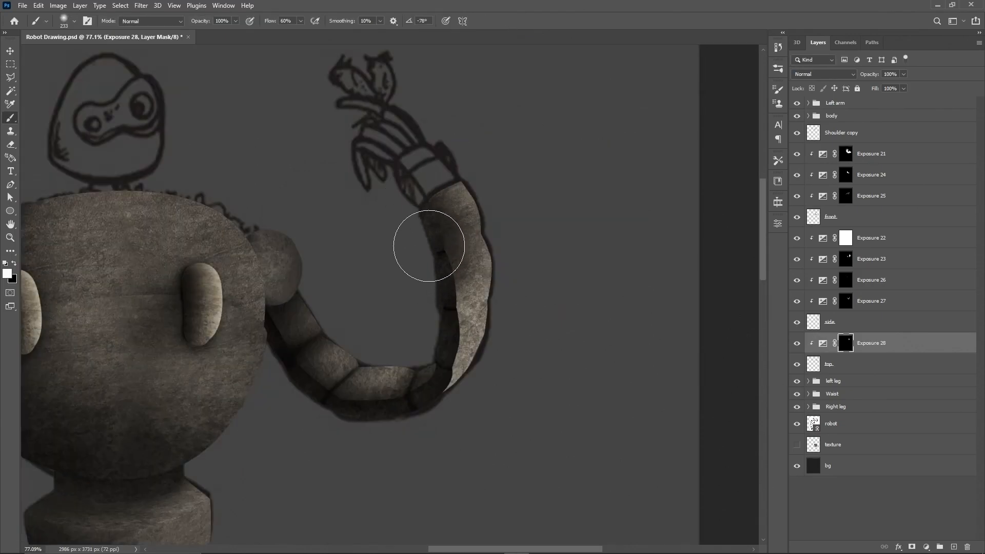
mouse_move(417, 238)
mouse_down()
mouse_move(443, 320)
mouse_move(439, 400)
mouse_up()
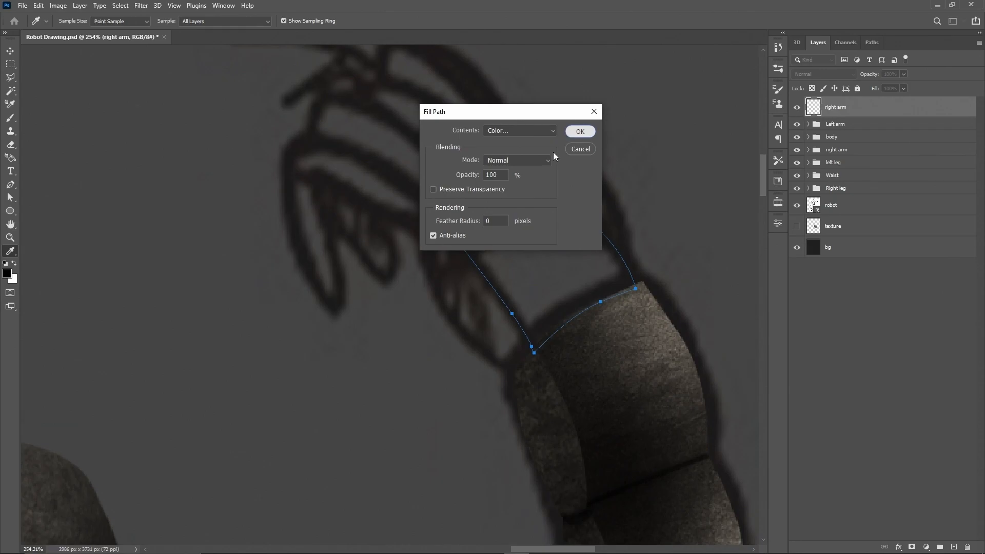
Step: Fill the pen outline of the back of the raised hand with solid colour and delete the path
click(579, 132)
right_click(536, 223)
click(565, 240)
scroll(442, 259, down, 3)
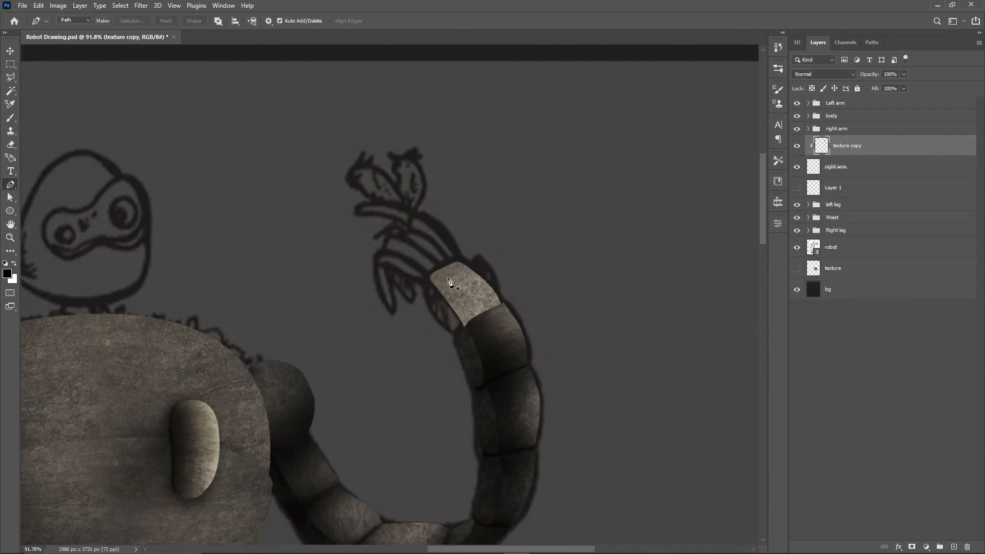
Step: Build the raised hand's row of fingers from duplicated, rotated and repositioned copies of the textured finger shape
scroll(406, 252, up, 5)
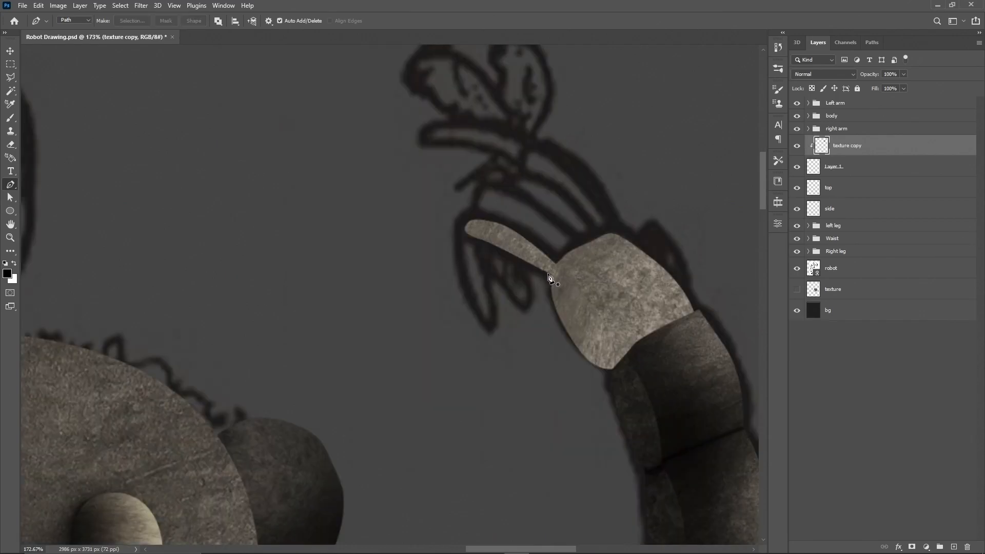
key(ctrl+t)
drag(660, 297, 535, 236)
drag(615, 272, 613, 276)
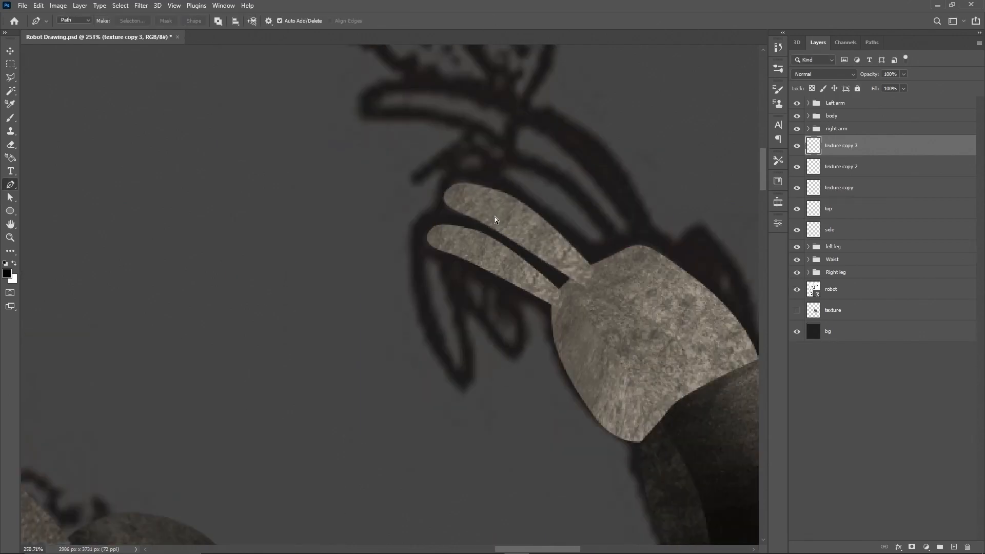
key(ctrl+t)
drag(585, 218, 591, 211)
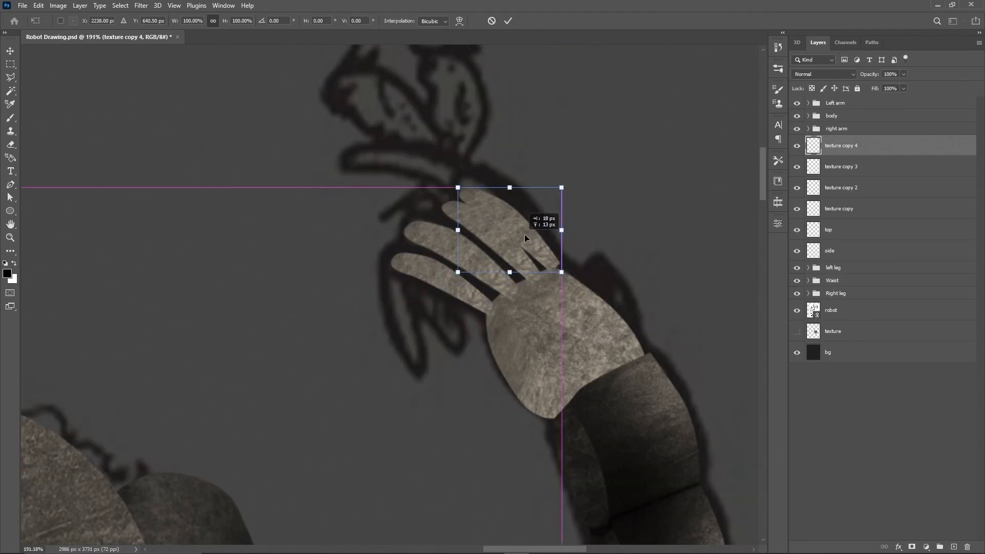
drag(525, 234, 527, 234)
drag(580, 254, 571, 256)
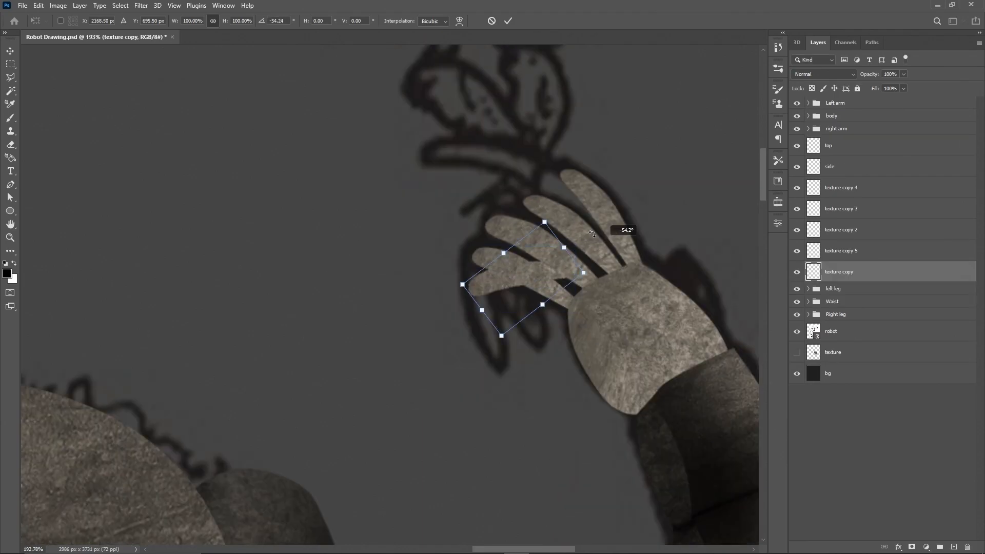
Step: Add the raised hand's outer finger segments and thumb with rotated, repositioned copies of the textured finger shape
drag(618, 234, 514, 207)
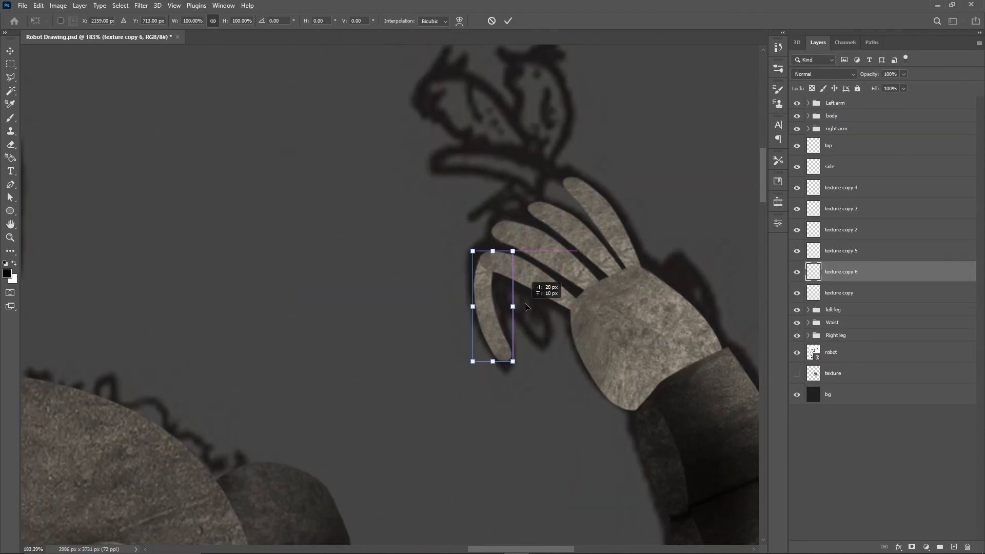
drag(538, 285, 555, 289)
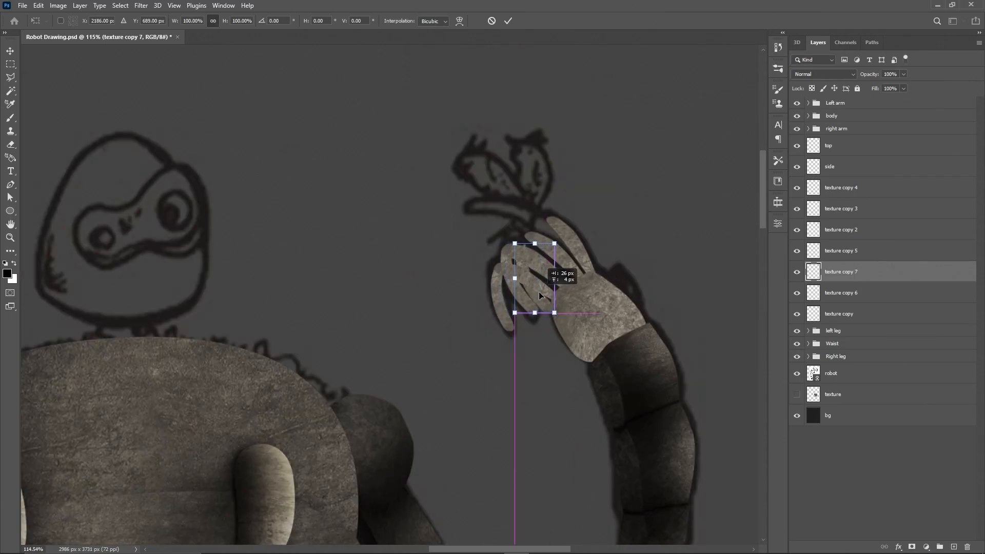
drag(545, 289, 547, 282)
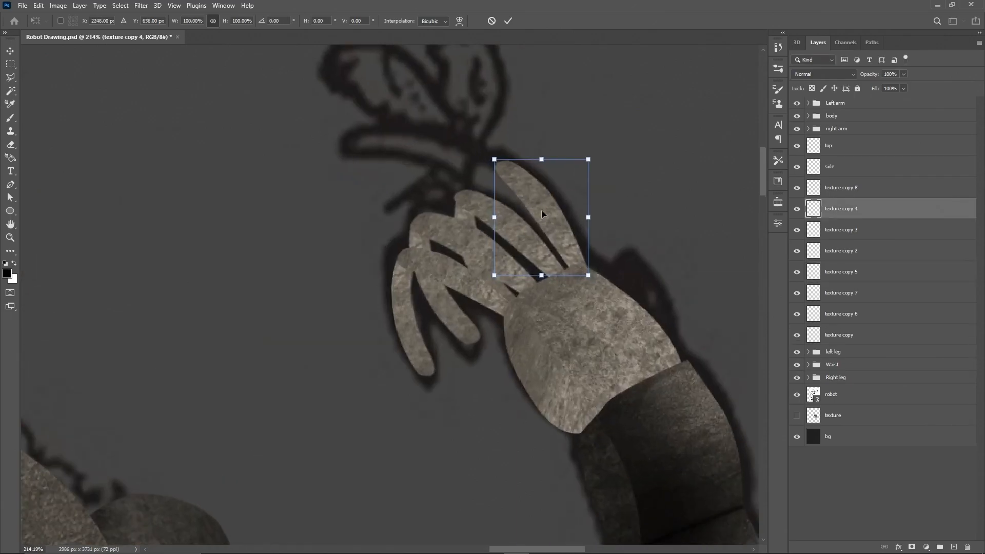
drag(540, 210, 507, 112)
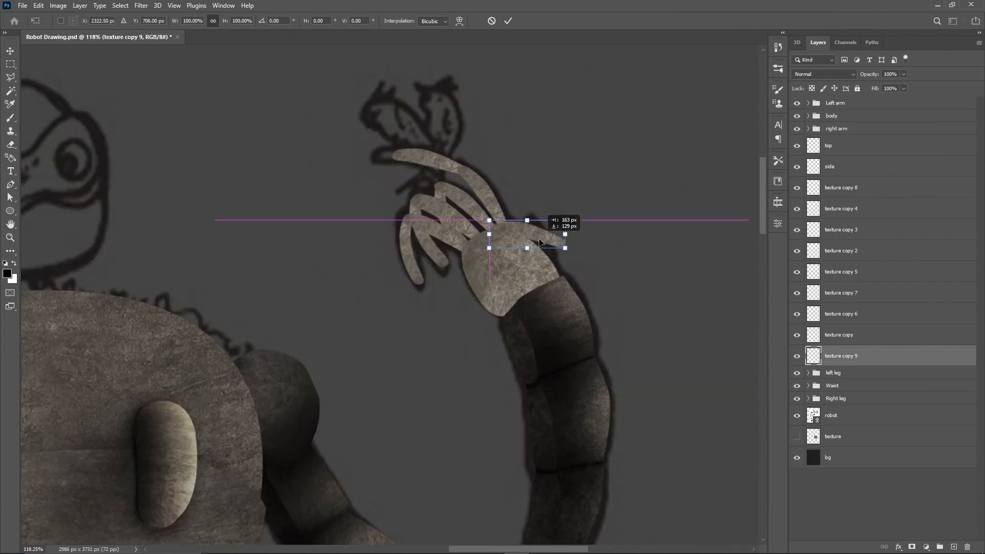
drag(543, 235, 581, 277)
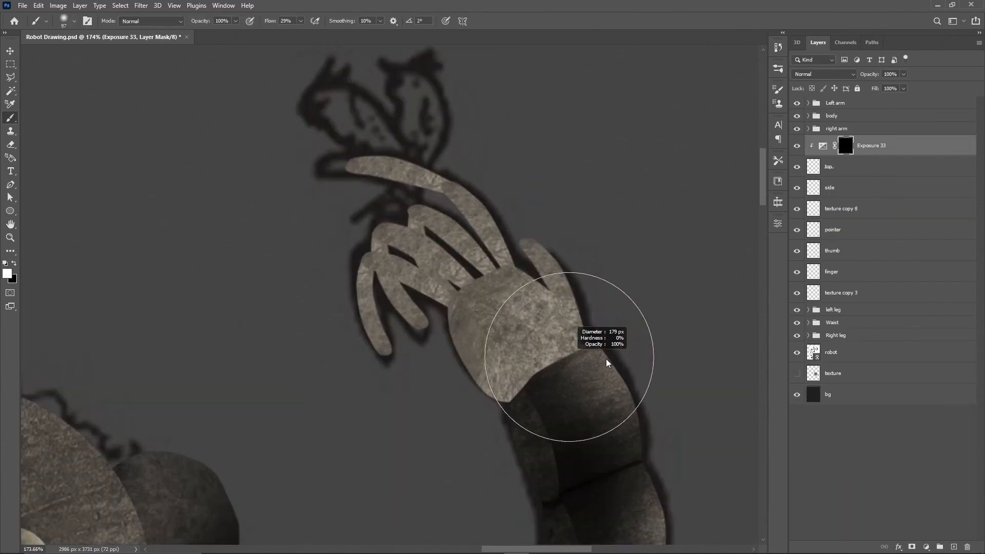
Step: Shade the back of the raised hand on its clipped Exposure mask with a resized soft brush, raising the flow to 97%
mouse_move(590, 352)
mouse_down()
mouse_move(571, 392)
mouse_move(536, 378)
mouse_move(543, 390)
mouse_move(587, 362)
mouse_up()
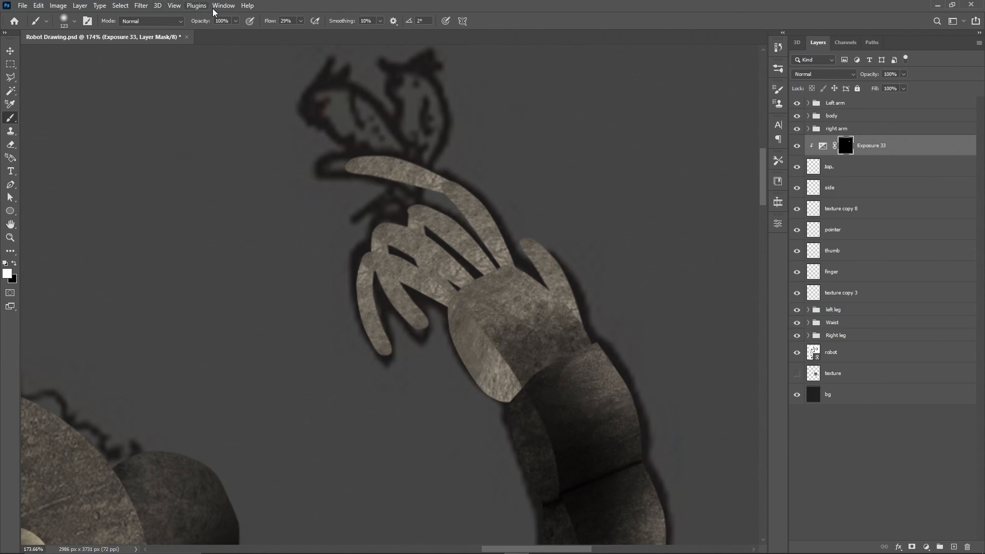
drag(319, 27, 324, 27)
drag(528, 337, 536, 332)
mouse_move(443, 299)
mouse_down()
mouse_move(481, 263)
mouse_move(526, 279)
mouse_move(484, 300)
mouse_move(532, 334)
mouse_up()
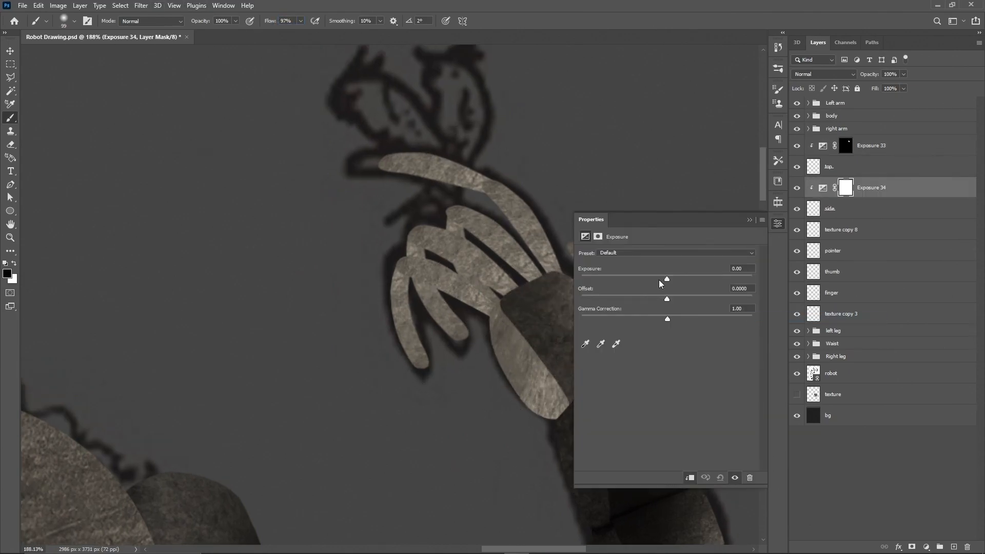
Step: Lower the exposure on the side of the raised hand and shade the fingers on their clipped Exposure mask with a resized soft brush
drag(659, 279, 636, 279)
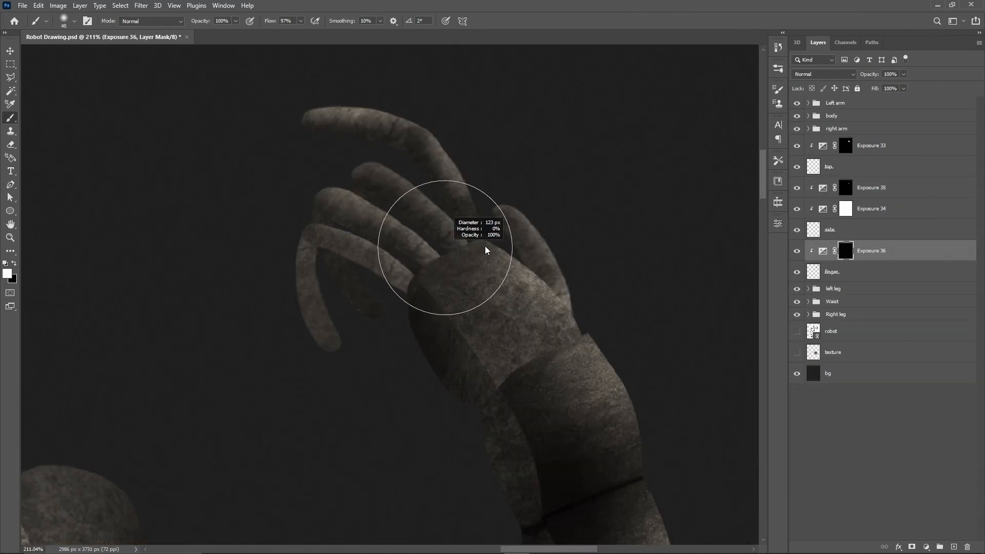
mouse_move(429, 241)
mouse_down()
mouse_move(385, 297)
mouse_move(352, 311)
mouse_up()
mouse_move(540, 316)
mouse_down()
mouse_move(436, 309)
mouse_move(388, 320)
mouse_up()
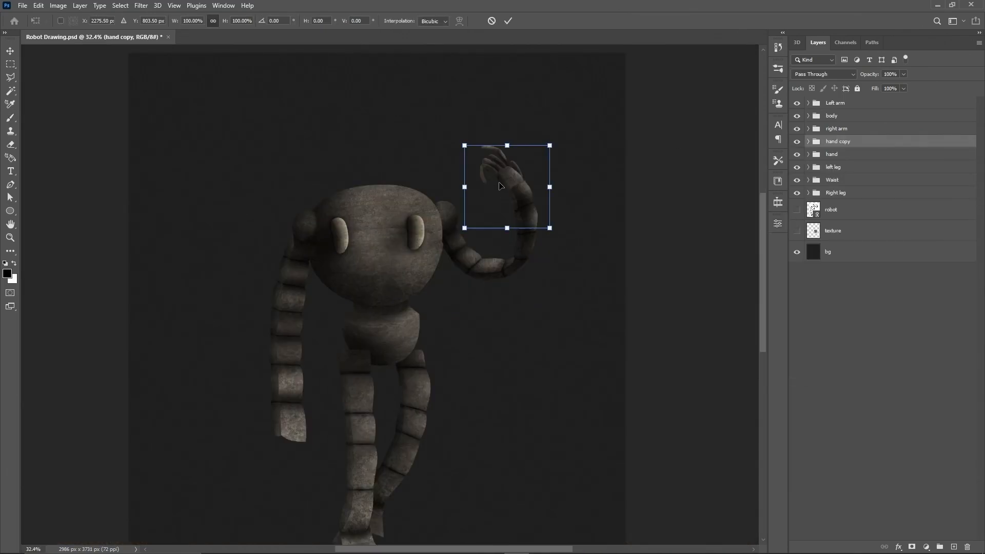
Step: Move the duplicated hand to the end of the hanging arm, scaled to about 118% and rotated about -144°
drag(508, 185, 323, 408)
drag(395, 410, 348, 263)
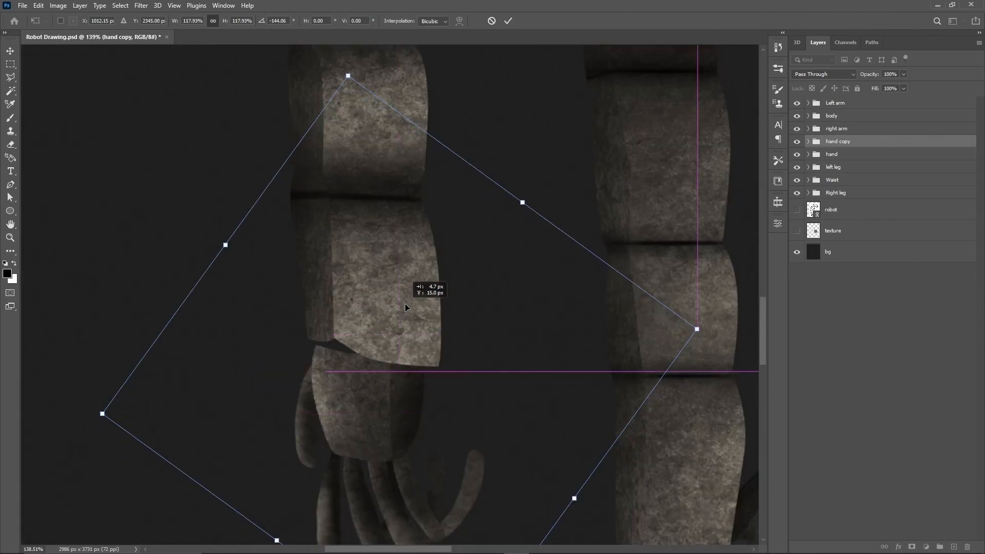
drag(402, 307, 403, 296)
click(43, 5)
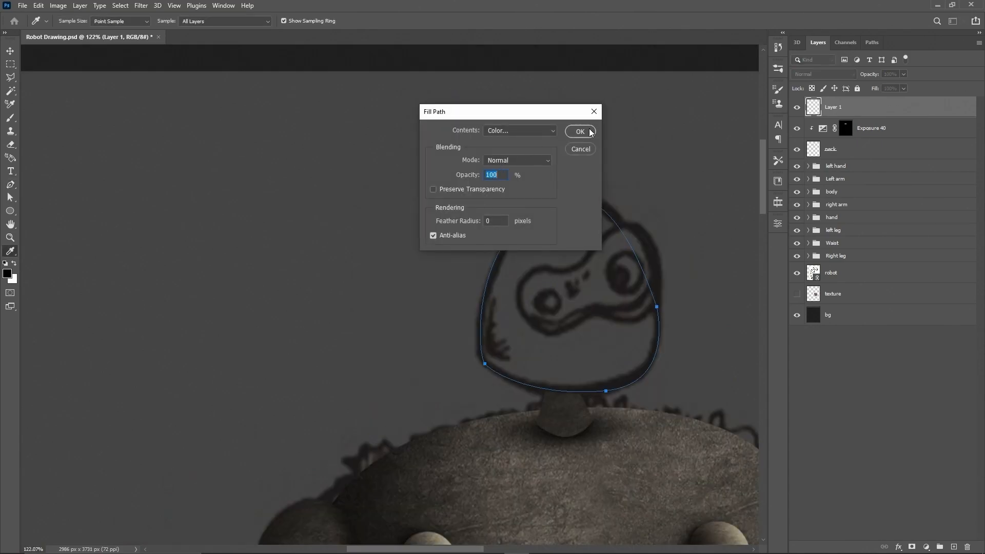
Step: Fill the head's pen outline with colour, fit the clipped texture copy over it, and delete the filled visor's path
click(590, 133)
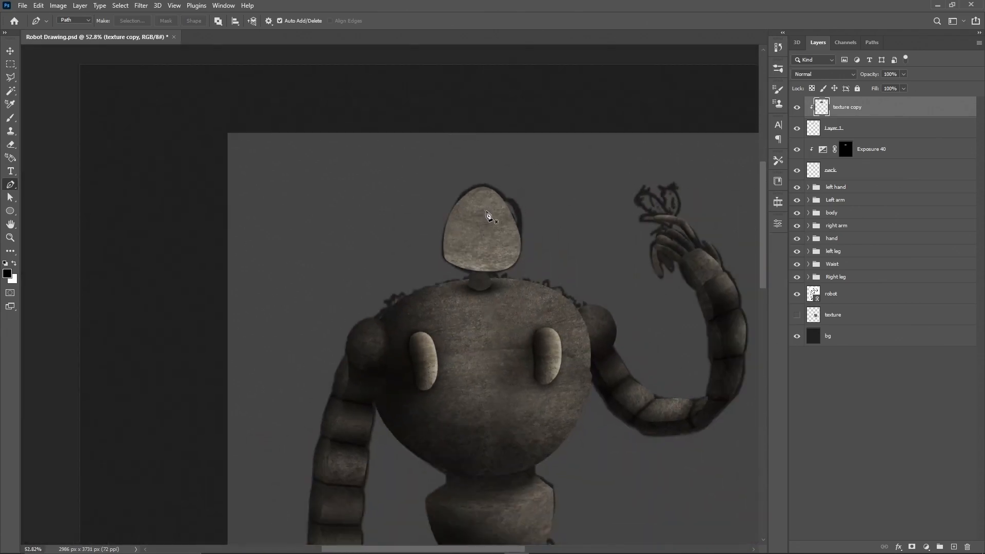
key(ctrl+t)
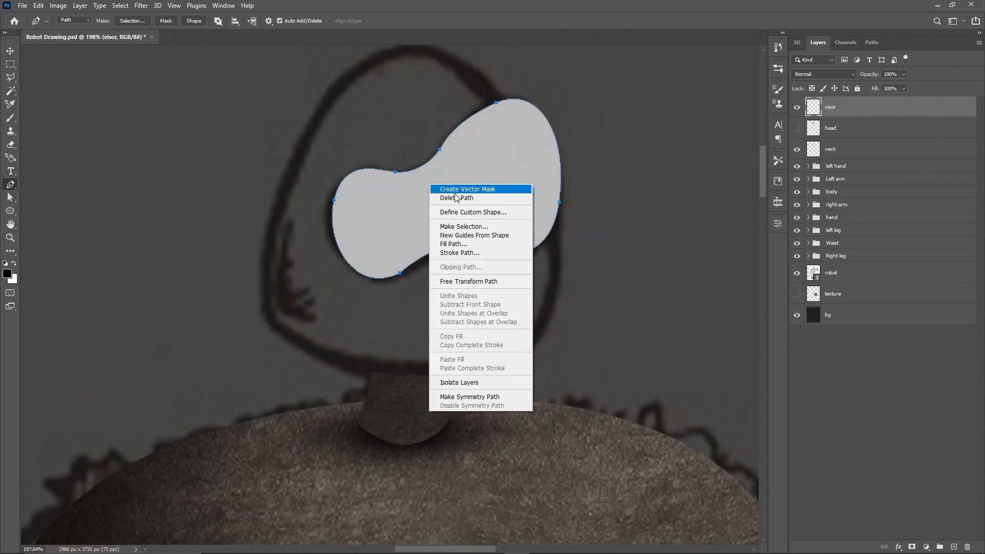
click(494, 191)
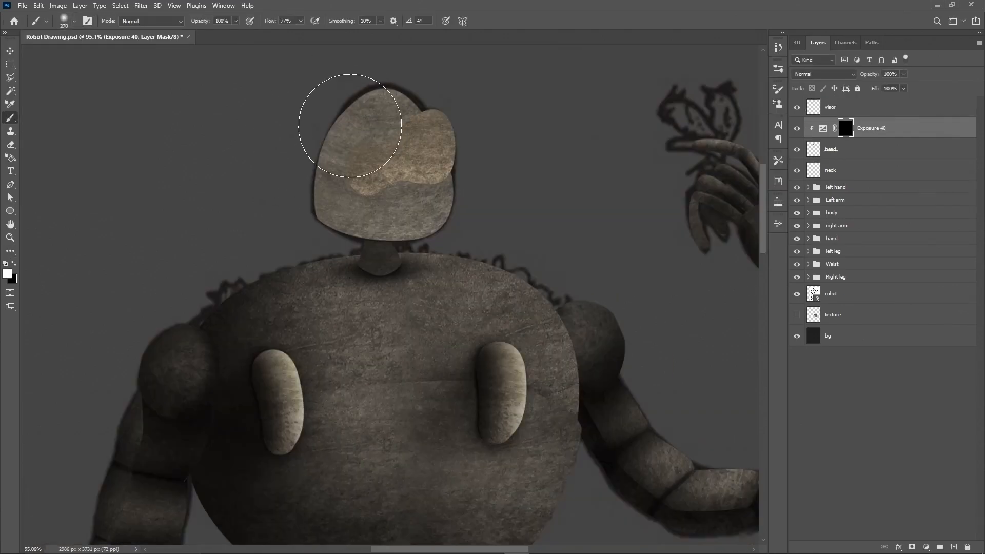
Step: Shade the head and visor on their clipped Exposure masks with a soft brush, including a shadow on the head around the visor's edge
mouse_move(352, 121)
mouse_down()
mouse_move(362, 101)
mouse_move(313, 159)
mouse_move(352, 92)
mouse_up()
mouse_move(302, 253)
mouse_down()
mouse_move(318, 231)
mouse_move(297, 209)
mouse_up()
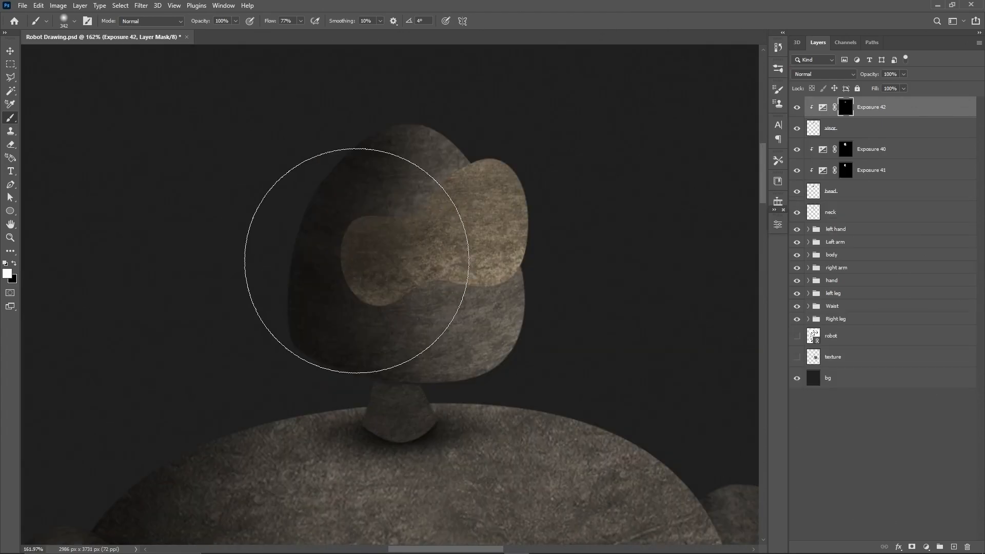
drag(325, 231, 319, 281)
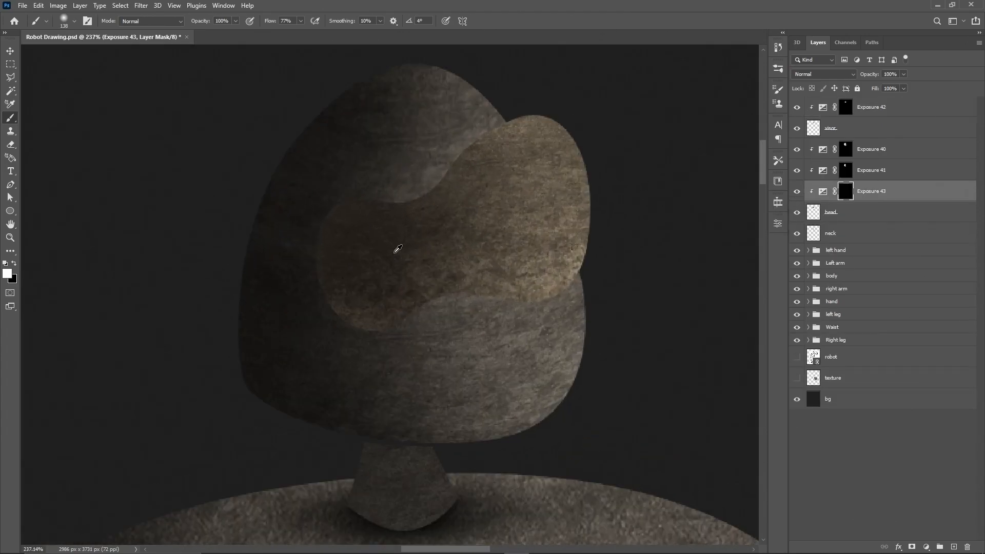
mouse_move(396, 248)
mouse_down()
mouse_move(379, 249)
mouse_move(366, 269)
mouse_up()
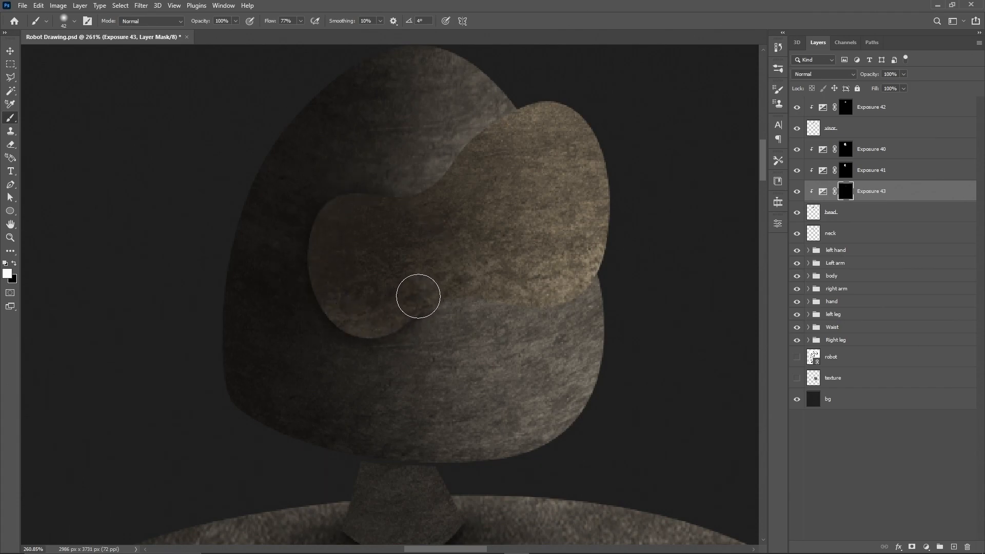
mouse_move(417, 297)
mouse_down()
mouse_move(441, 282)
mouse_move(554, 283)
mouse_up()
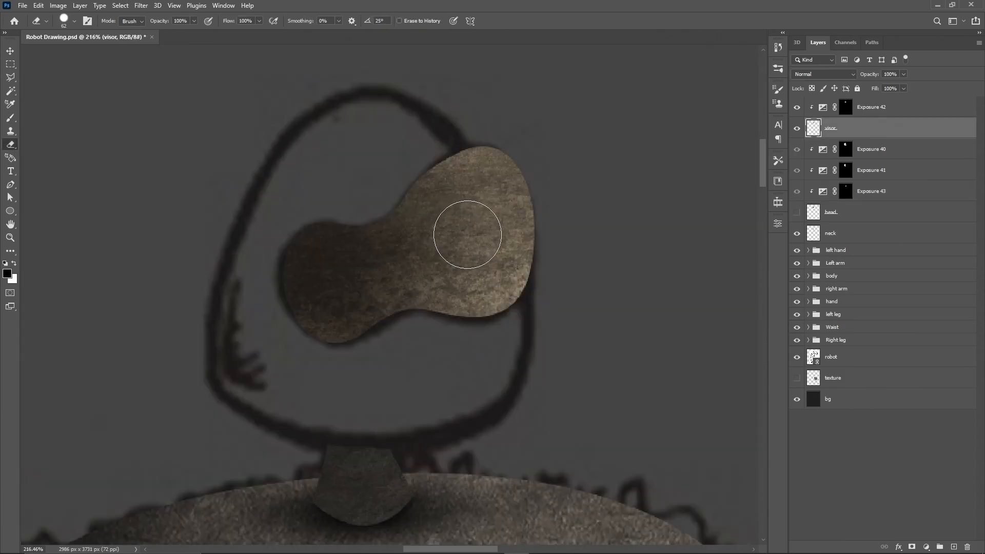
Step: Erase round eye holes in the visor and matching offset openings in the head behind them
click(468, 234)
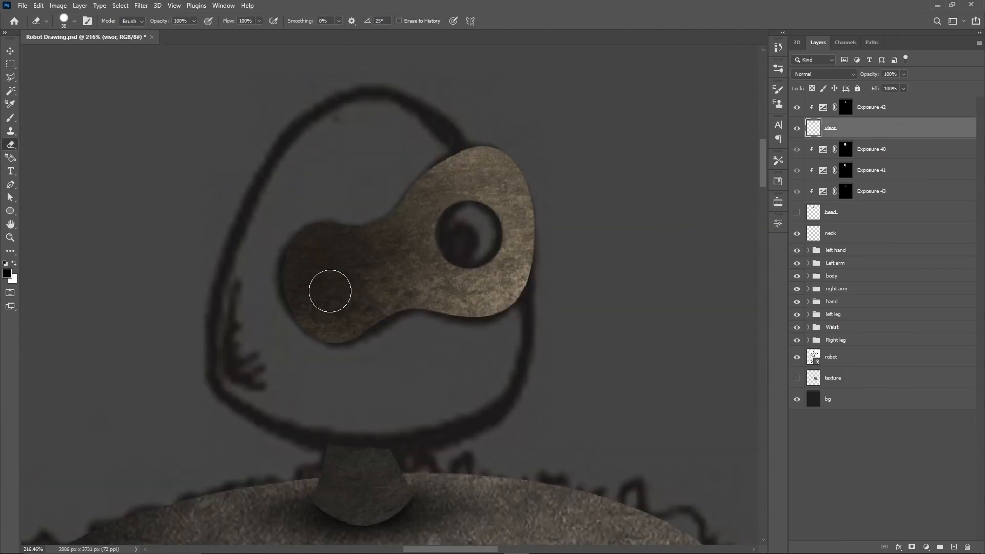
scroll(396, 300, up, 2)
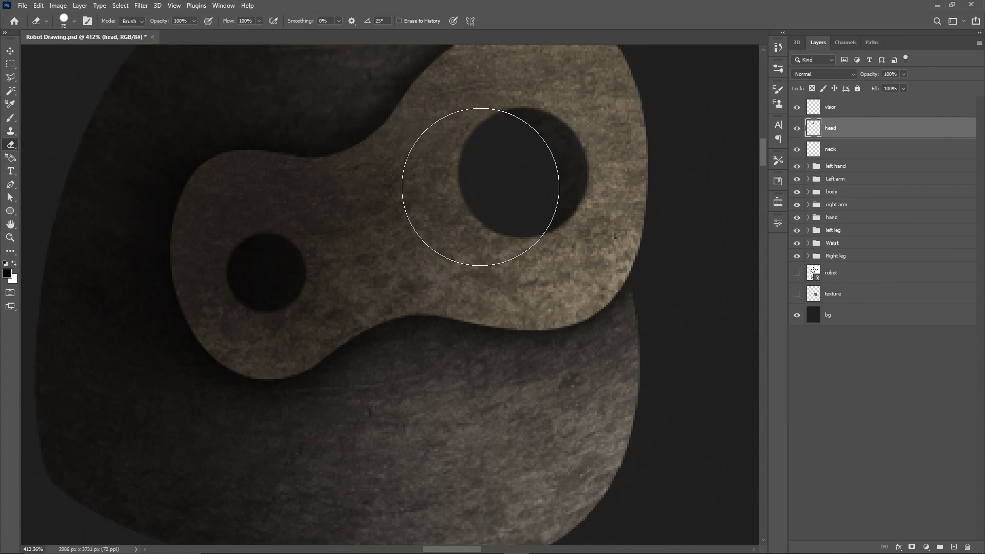
drag(242, 280, 256, 321)
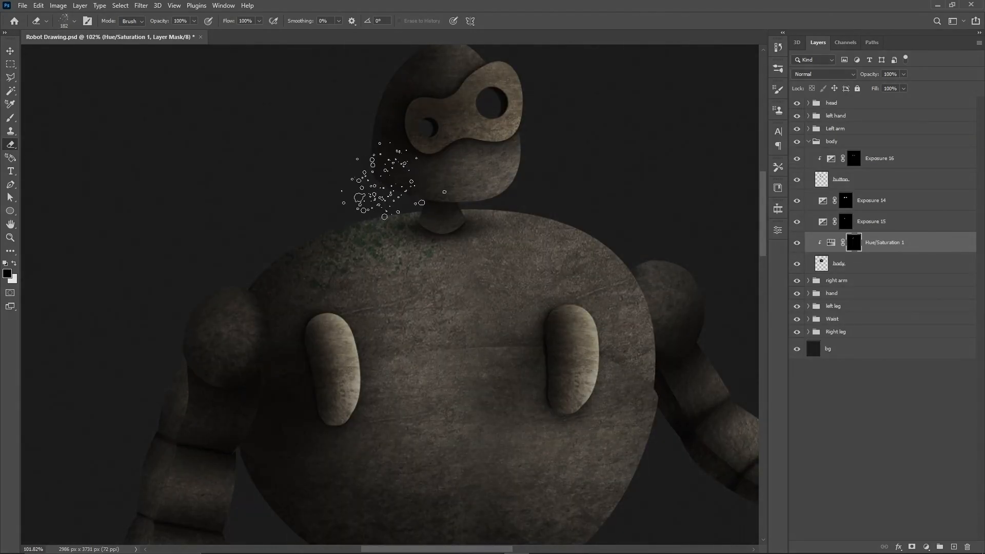
Step: Reveal green mossy speckles across the upper torso on the clipped Hue/Saturation masks using spatter and bristle tips
drag(376, 210, 521, 203)
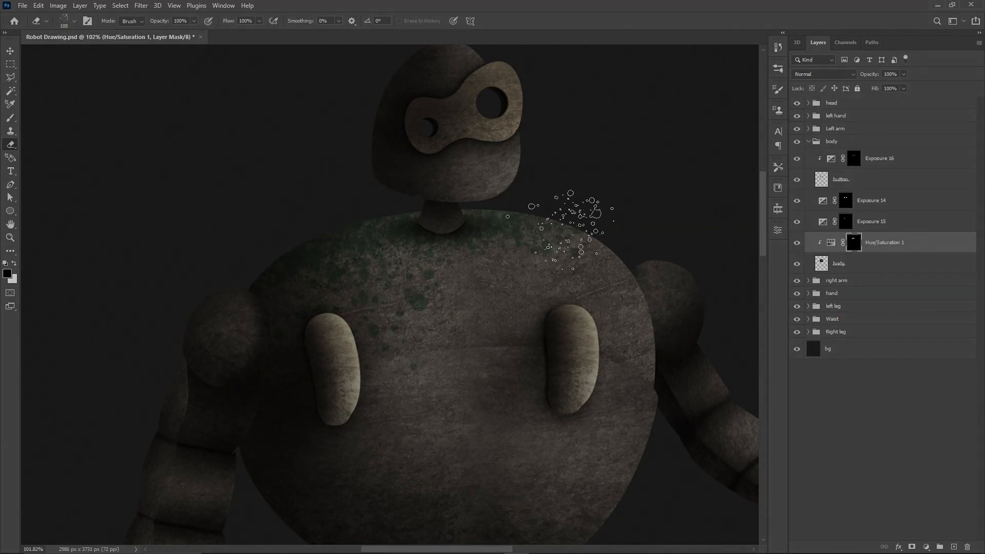
mouse_move(623, 256)
mouse_down()
mouse_move(582, 210)
mouse_move(576, 253)
mouse_move(559, 256)
mouse_up()
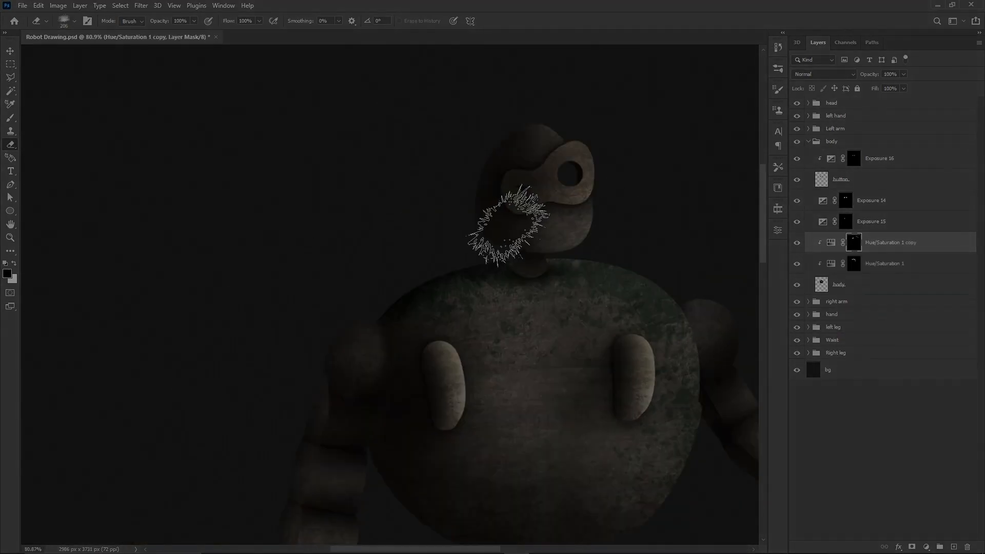
mouse_move(508, 226)
mouse_down()
mouse_move(635, 253)
mouse_move(655, 266)
mouse_up()
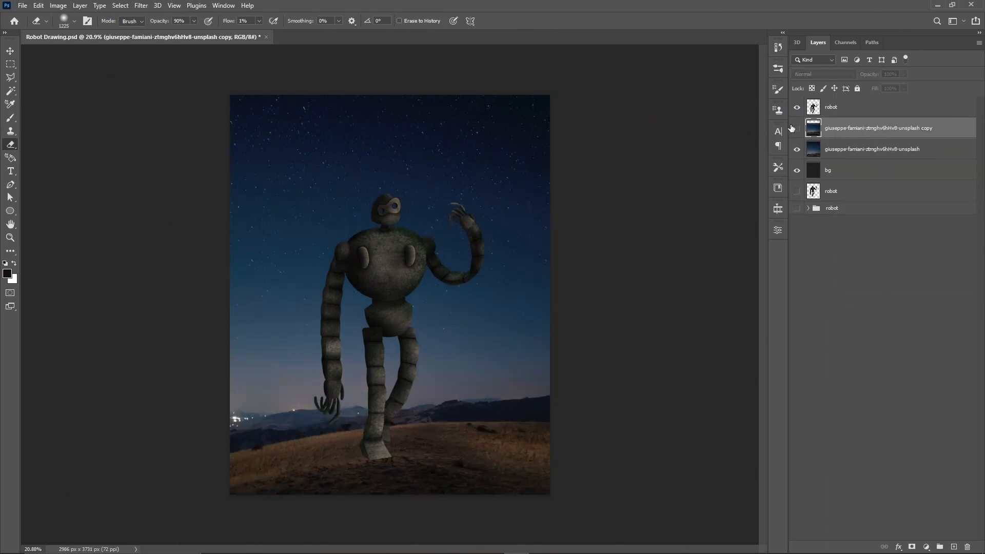
Step: Toggle the visibility of the duplicated night-sky photo layer to compare the background
click(797, 127)
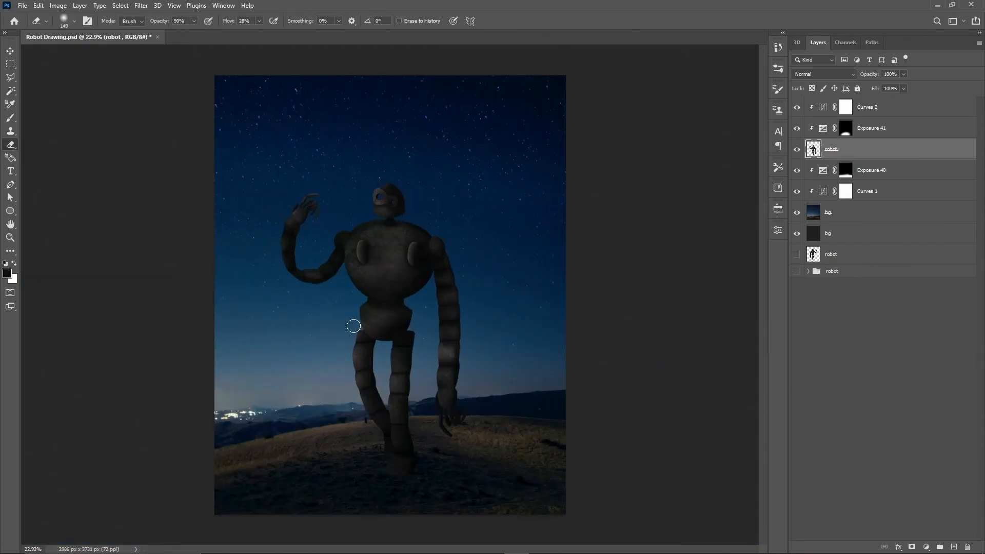
Step: Duplicate the robot layer for a ground shadow beneath the original and select the copy
right_click(856, 149)
click(748, 175)
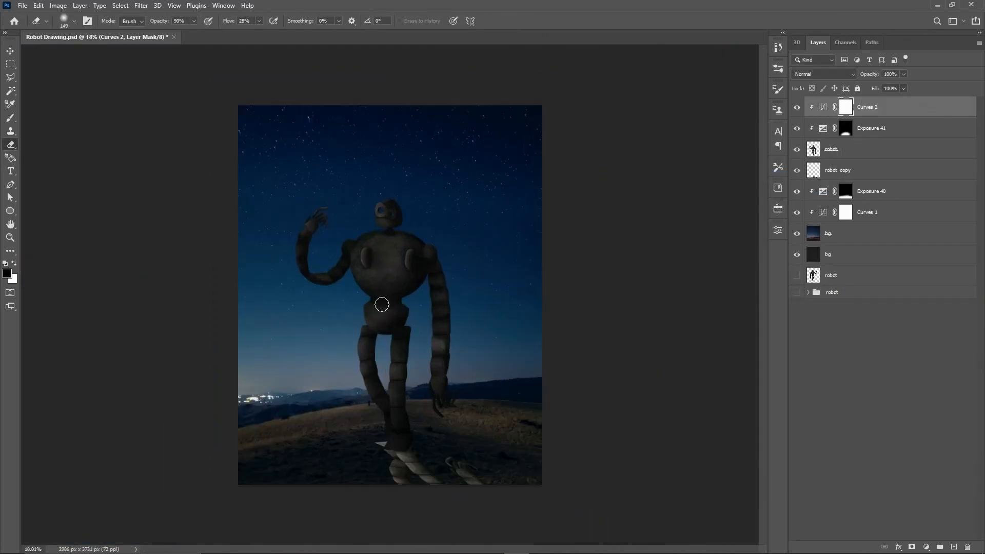
scroll(382, 305, up, 2)
click(842, 151)
click(834, 171)
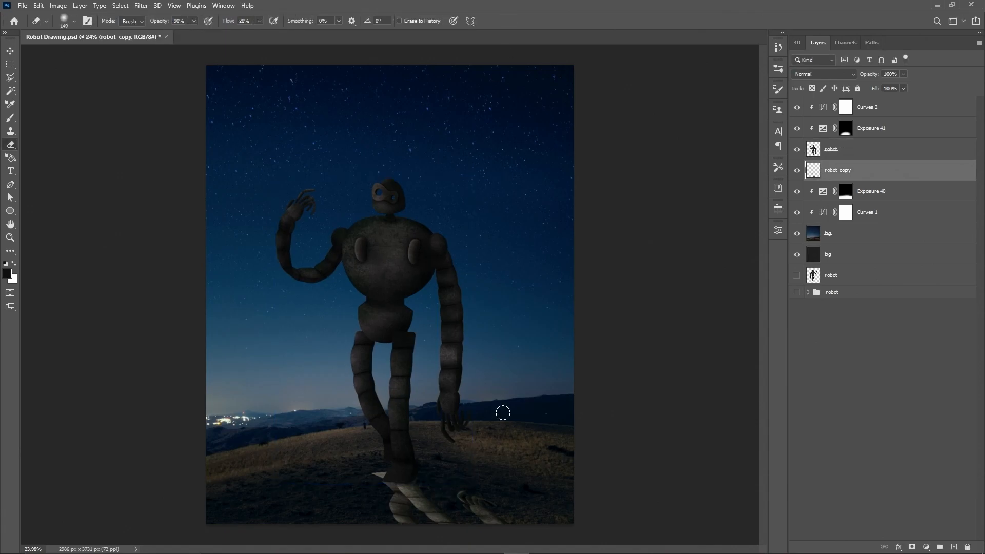
Step: Reposition the flipped robot copy with Free Transform so it falls across the ground from the robot's foot
key(ctrl+t)
scroll(390, 497, up, 5)
drag(464, 494, 468, 490)
scroll(465, 492, down, 5)
drag(422, 503, 430, 498)
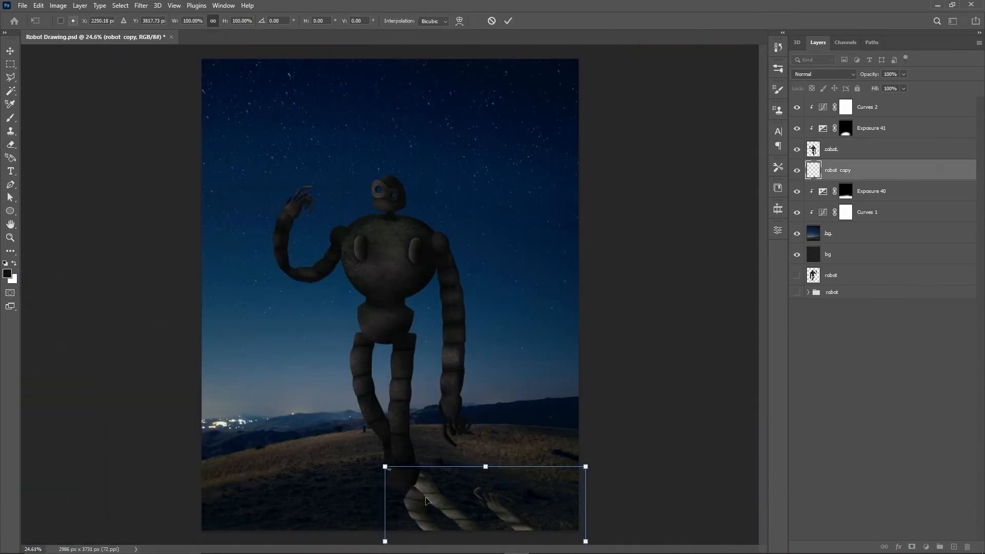
scroll(430, 498, up, 3)
drag(768, 359, 757, 359)
drag(751, 348, 751, 461)
scroll(644, 378, down, 7)
drag(462, 518, 459, 530)
click(460, 22)
Step: Soften the black-overlaid robot shadow with Gaussian Blur and reduce its opacity to 37%
scroll(374, 464, up, 7)
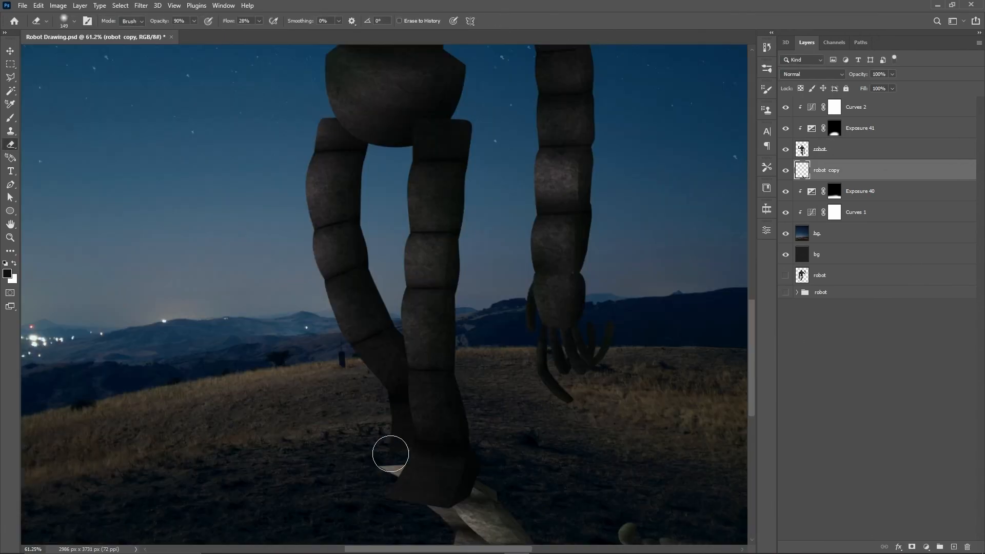
scroll(477, 437, down, 2)
scroll(468, 344, down, 3)
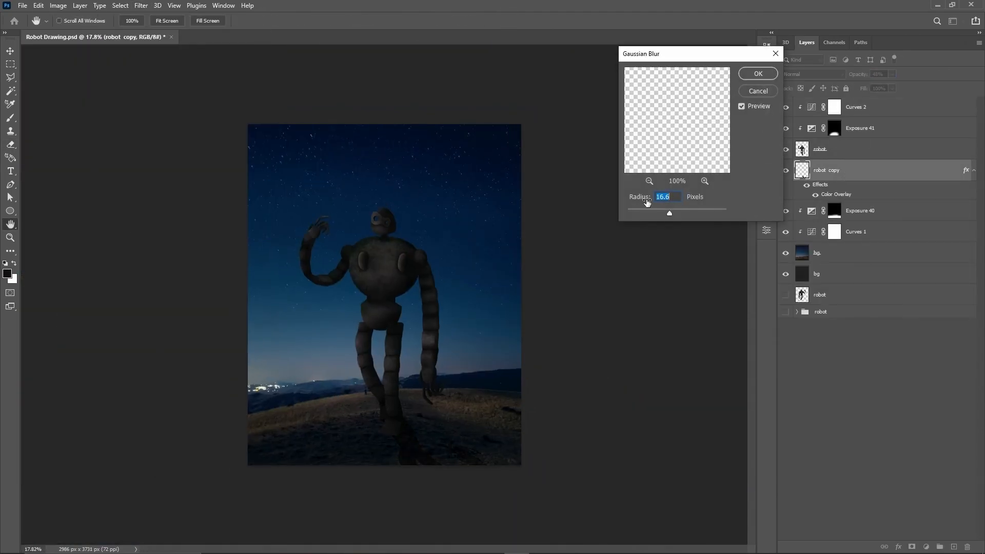
drag(887, 76, 865, 76)
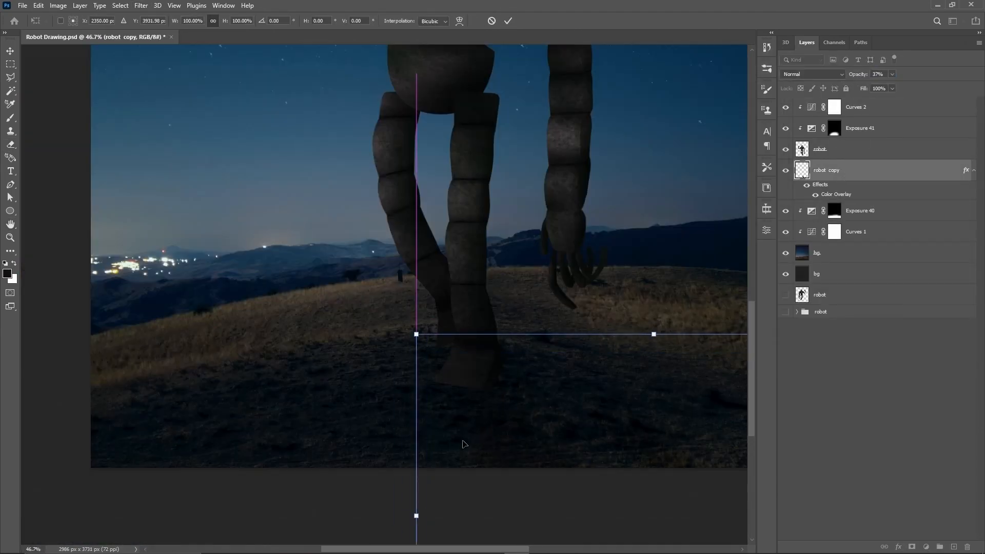
scroll(517, 433, down, 1)
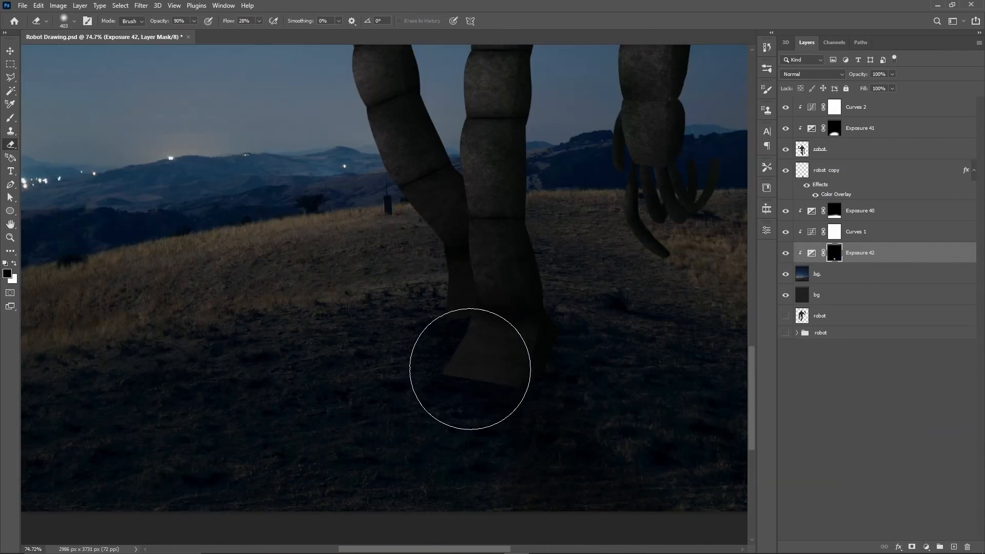
Step: Darken the robot's feet and the surrounding ground on clipped Exposure masks and adjust the night background photo layer
scroll(469, 368, down, 3)
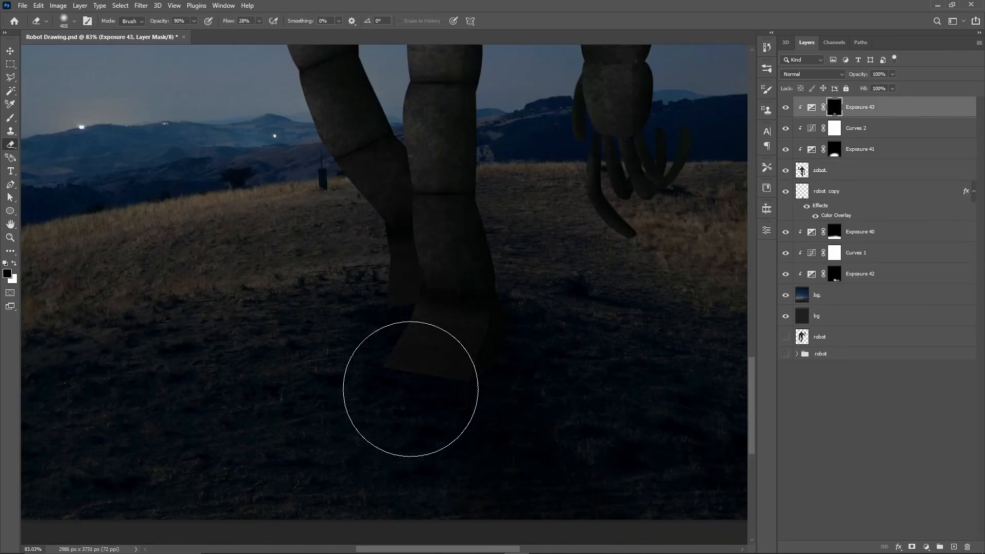
scroll(352, 341, down, 5)
click(816, 295)
click(58, 5)
drag(842, 251, 830, 252)
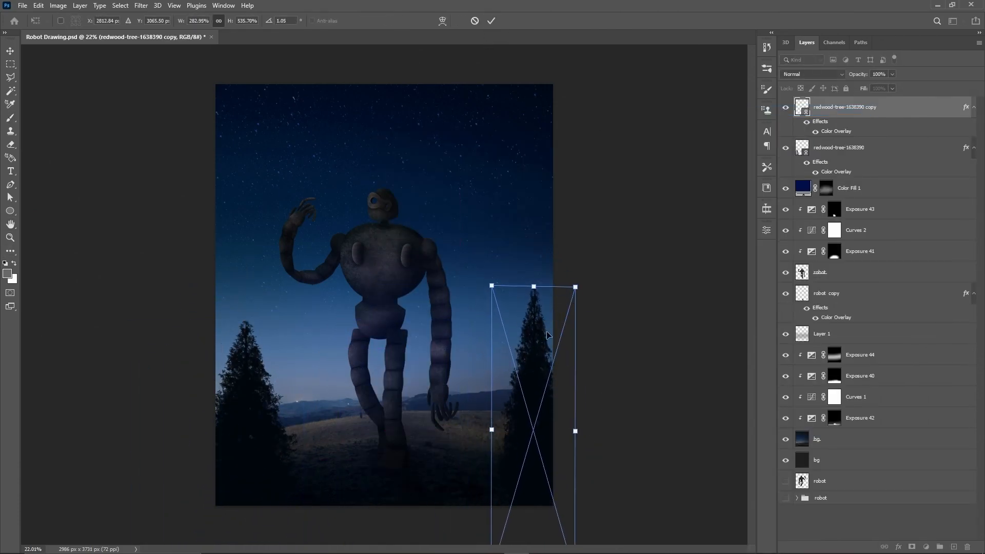
Step: Duplicate the redwood tree silhouette repeatedly and place resized copies along the picture's edges and around the robot's legs
click(577, 158)
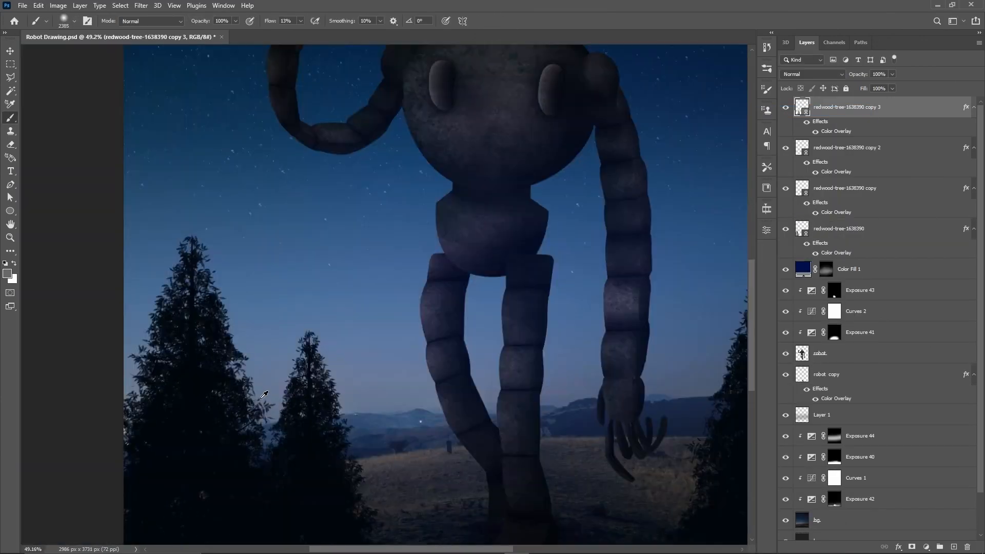
drag(338, 437, 323, 359)
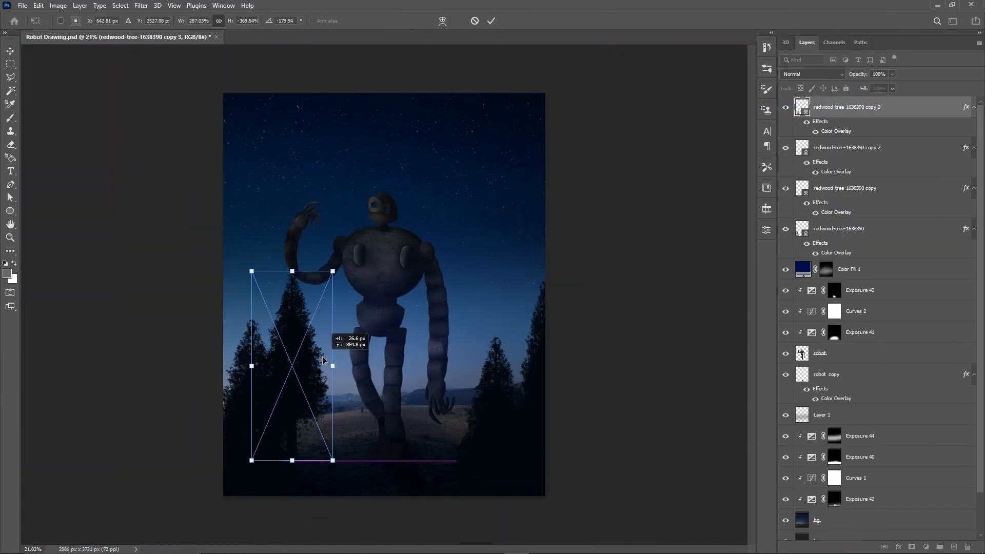
click(571, 158)
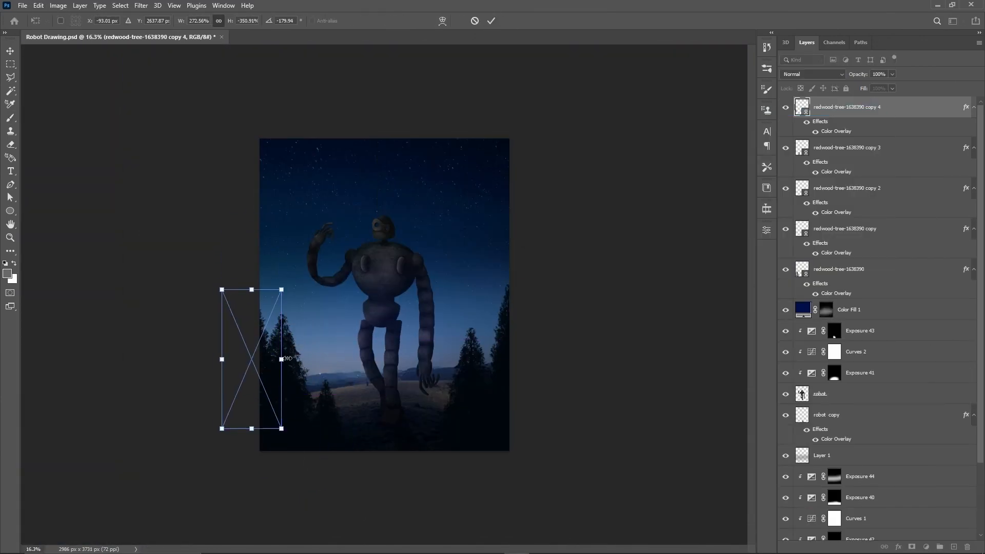
drag(532, 408, 264, 413)
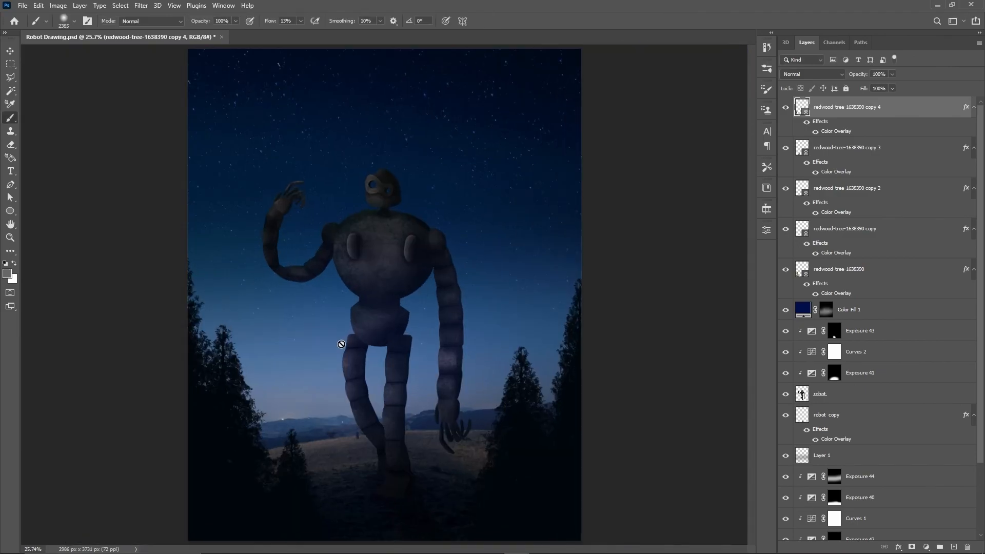
drag(334, 401, 356, 408)
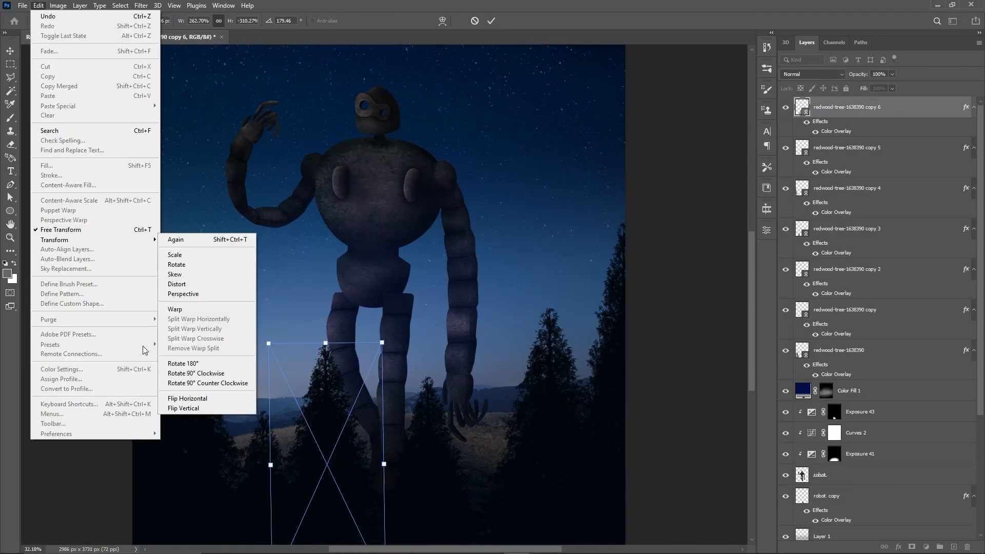
drag(325, 340, 327, 430)
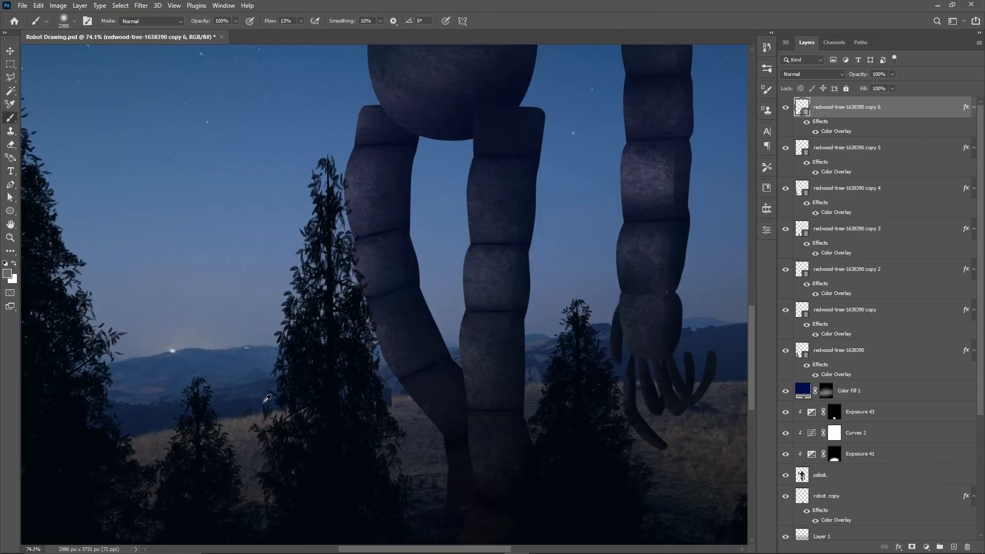
drag(355, 473, 362, 547)
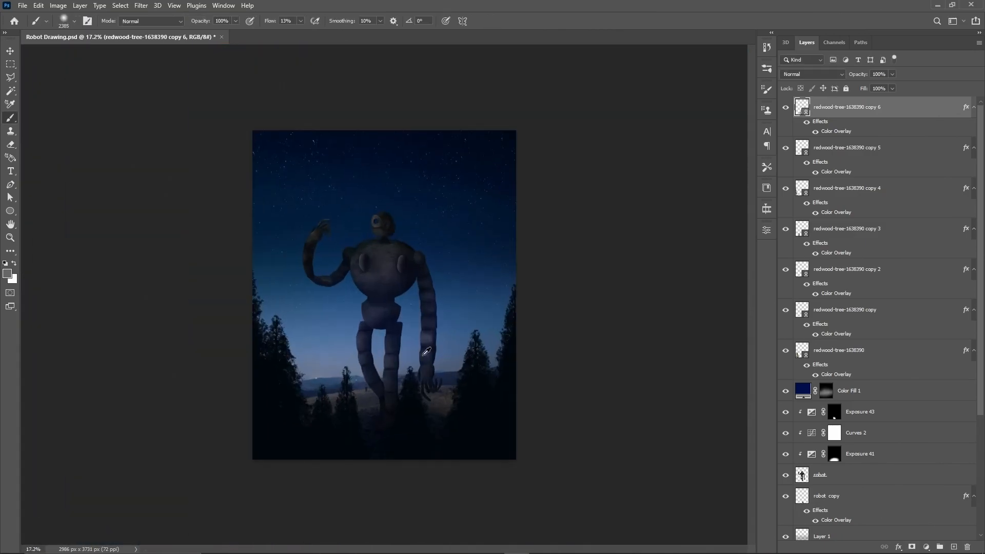
Step: Combine the redwood tree copies into one layer and name it trees
double_click(826, 107)
text(trees)
key(Return)
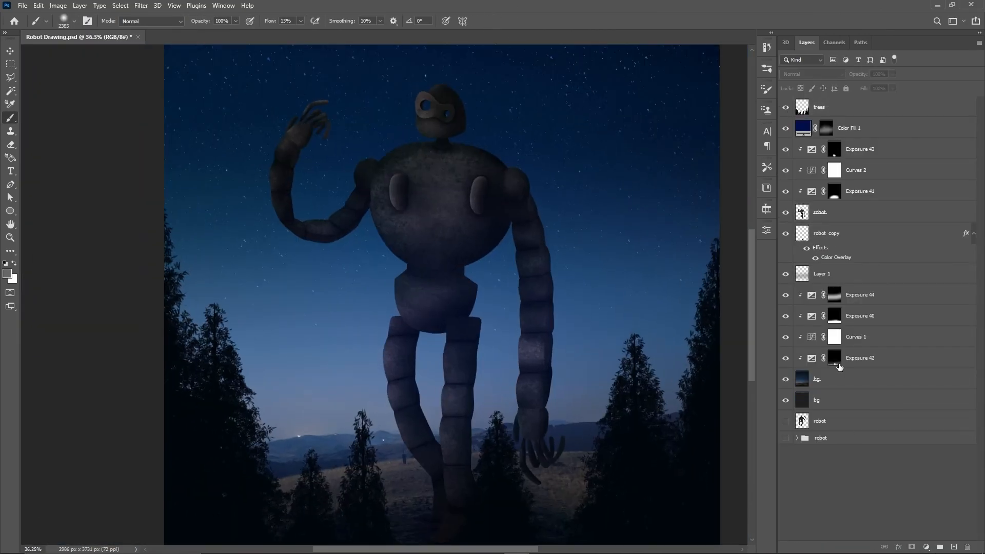
Step: Try adjusting the robot's clipped Hue/Saturation tint to hue 212, saturation 42 and lightness +3
click(816, 378)
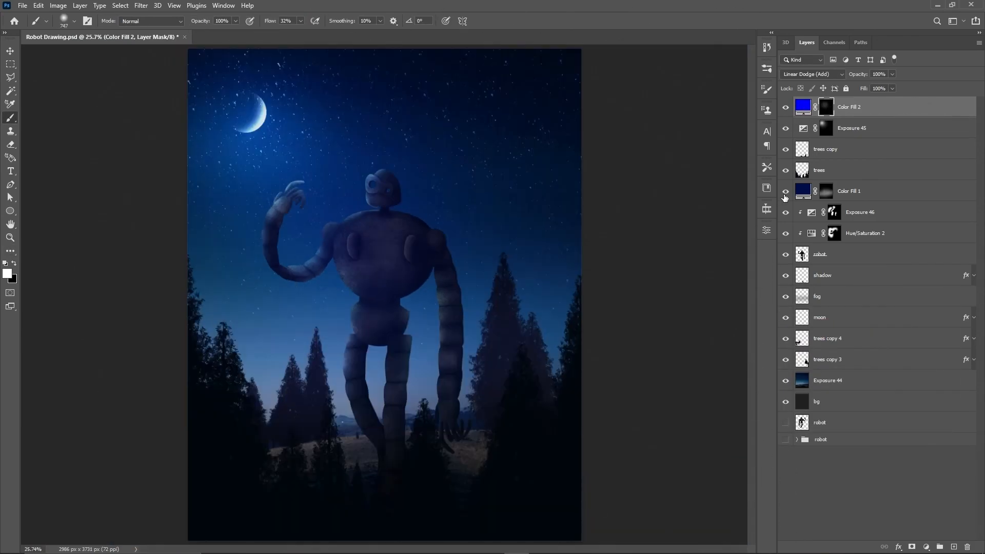
double_click(812, 212)
key(alt+bracketleft)
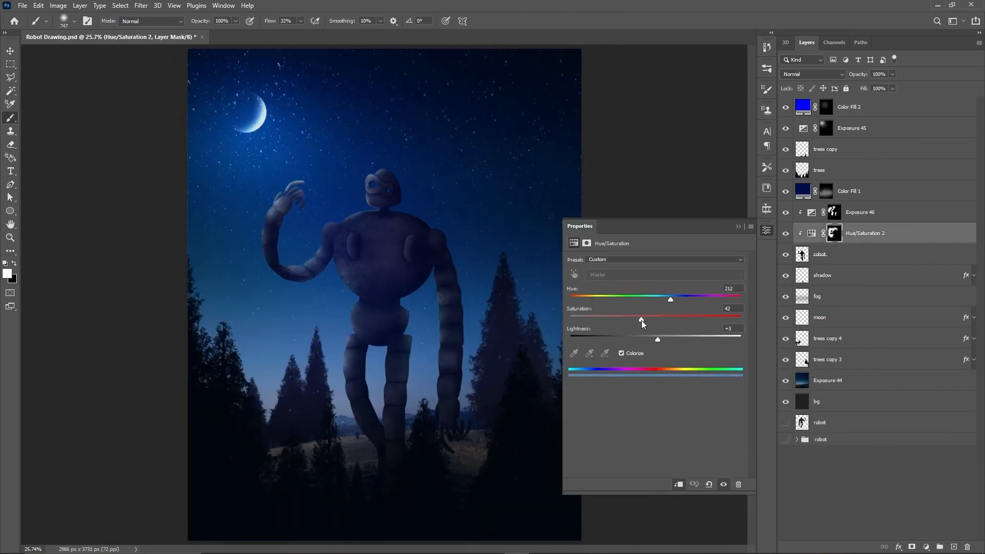
click(773, 239)
click(785, 213)
Step: Recolour the robot with a clipped Curves adjustment, moving the blue white point to input 230 and the green highlight output to 220
click(58, 6)
mouse_move(63, 30)
click(172, 52)
click(654, 226)
click(648, 259)
drag(636, 366, 637, 358)
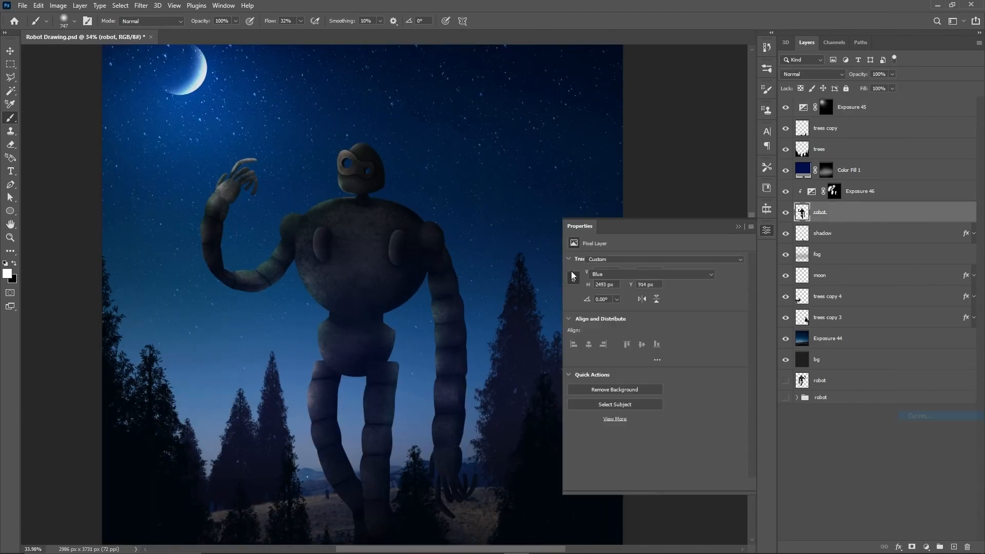
drag(730, 285, 721, 285)
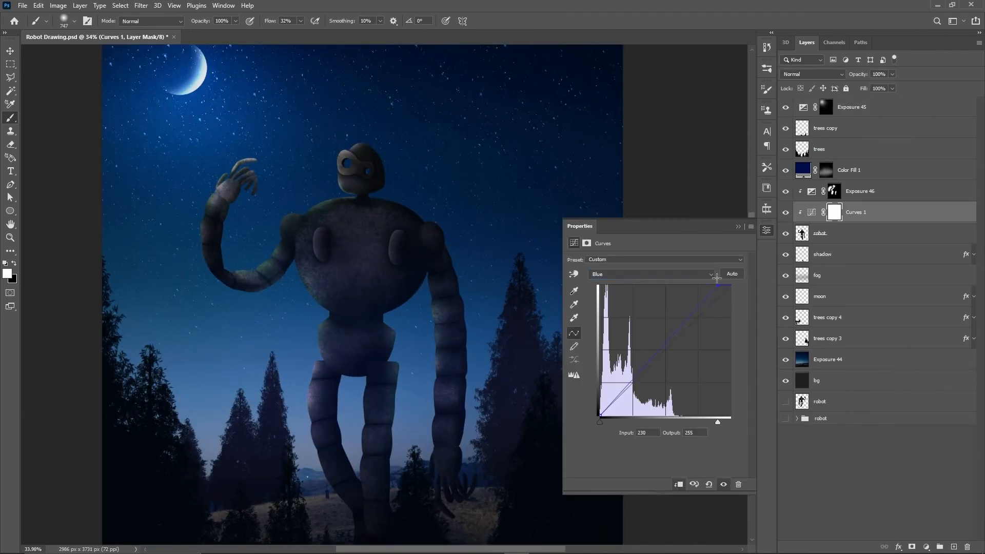
key(alt+4)
drag(599, 418, 611, 419)
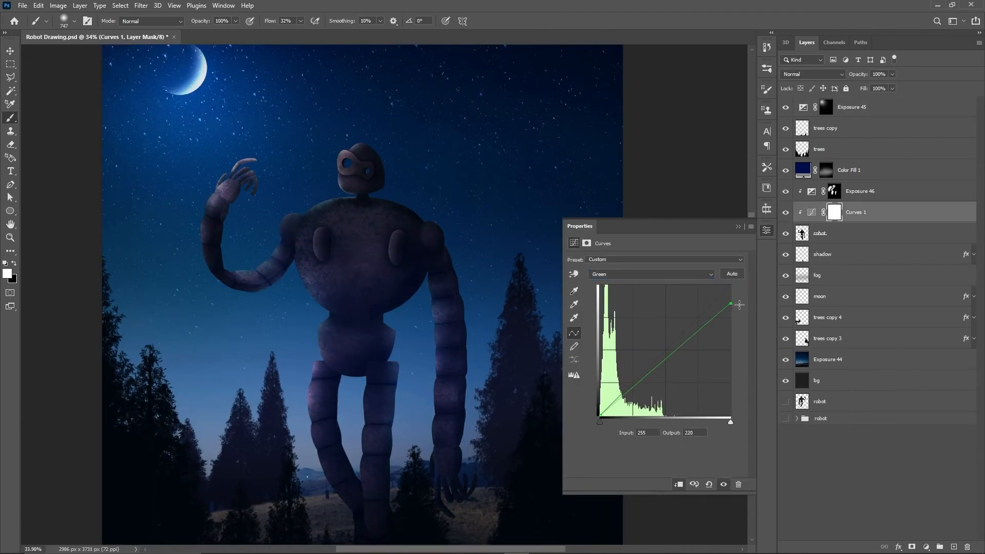
click(768, 232)
scroll(430, 236, down, 4)
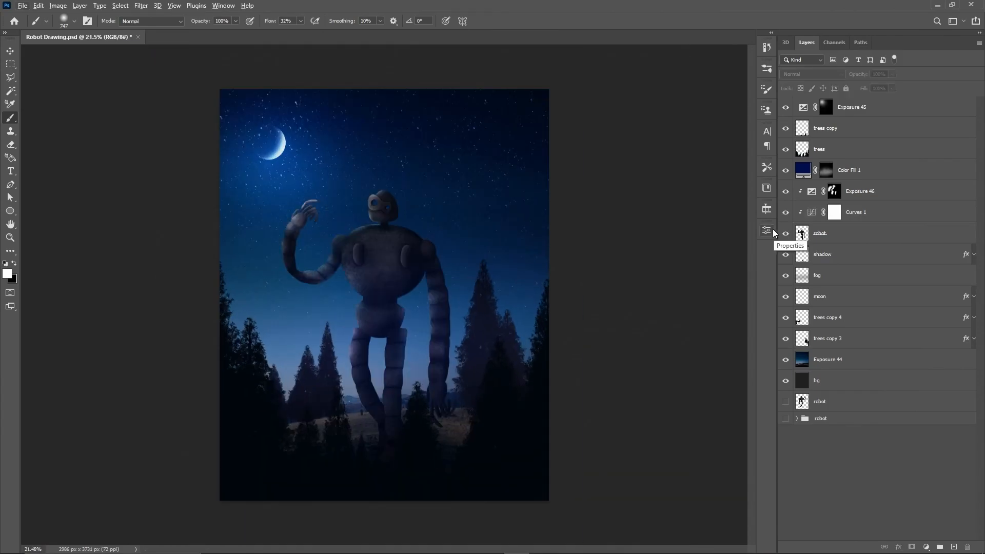
click(785, 212)
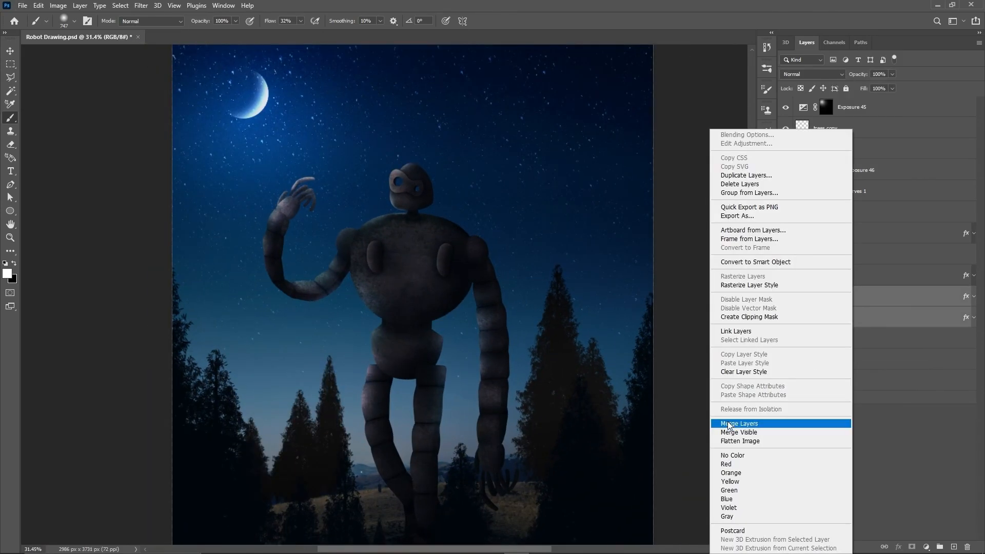
Step: Merge the two distant tree layers with colour overlays and slightly transform the night background layer
click(610, 241)
click(827, 140)
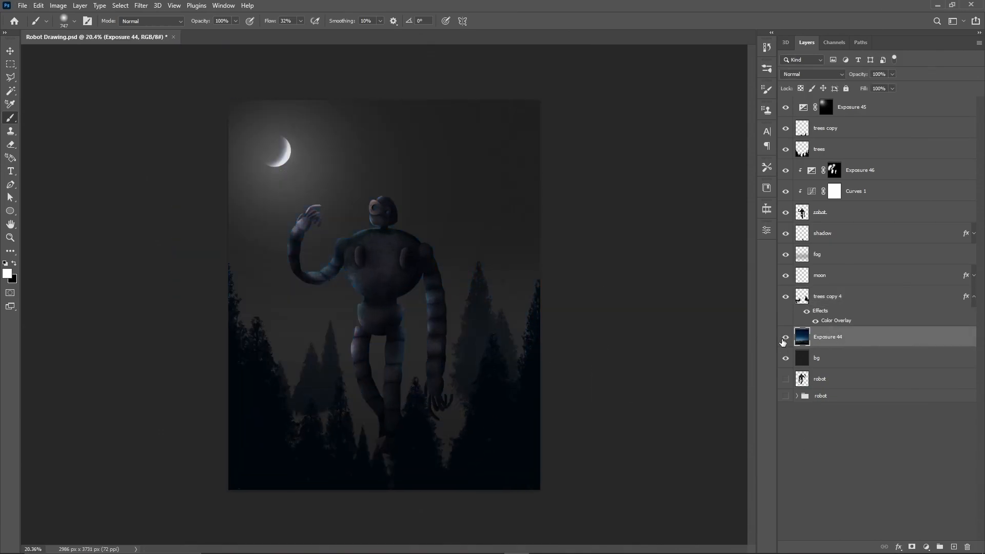
key(ctrl+t)
drag(406, 488, 406, 476)
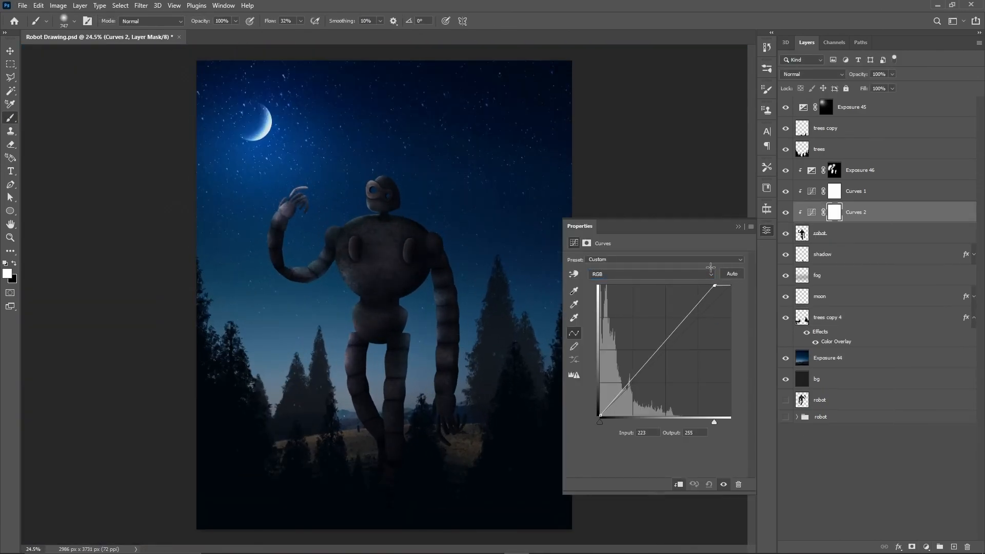
Step: Try brightening the robot with a second clipped Curves adjustment, moving the RGB white point to input 223
drag(717, 269, 710, 284)
drag(641, 367, 640, 383)
click(651, 274)
click(615, 291)
drag(731, 285, 711, 282)
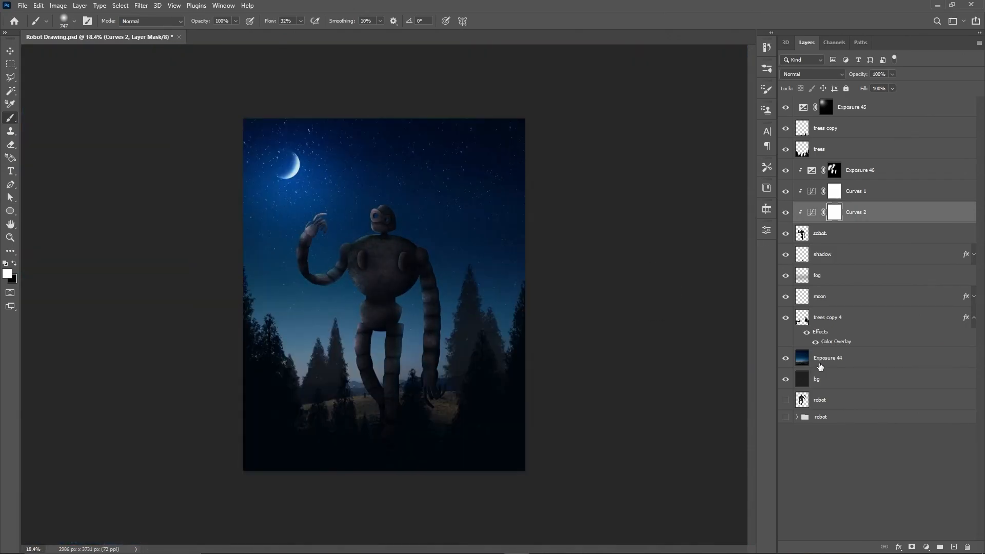
click(803, 193)
double_click(811, 192)
click(767, 230)
Step: Add a Curves adjustment directly above the night background and reshape its red and green channels
click(827, 337)
click(926, 547)
click(941, 383)
click(651, 274)
click(615, 290)
drag(731, 285, 761, 333)
click(651, 274)
click(615, 298)
mouse_move(600, 415)
mouse_down()
mouse_move(619, 417)
mouse_move(610, 408)
mouse_up()
mouse_move(731, 285)
mouse_down()
mouse_move(742, 323)
mouse_move(731, 285)
mouse_up()
Step: Refine the background Curves adjustment channel by channel and compare the scene with the robot hidden
click(605, 276)
click(615, 291)
click(730, 285)
click(651, 274)
click(615, 298)
click(651, 274)
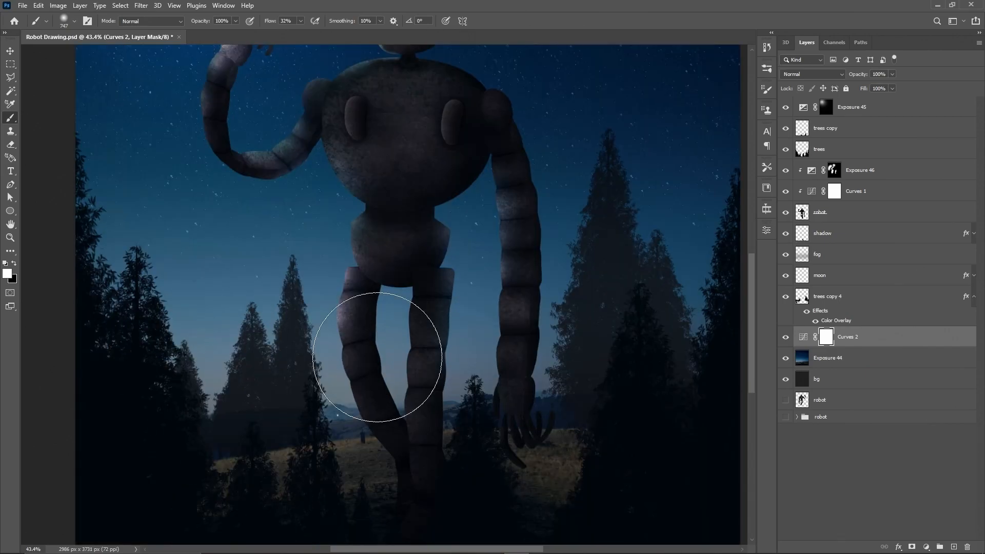
scroll(377, 357, down, 4)
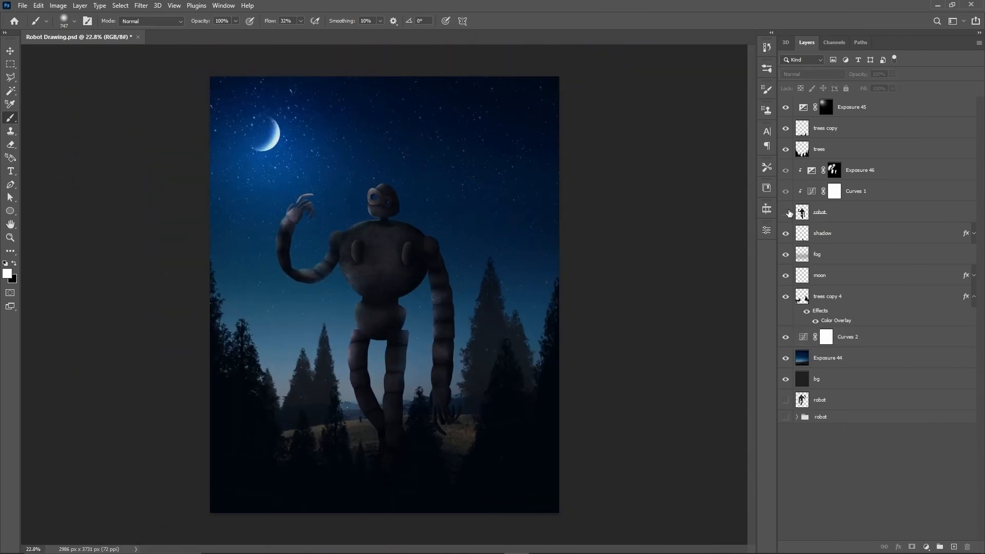
click(785, 212)
click(811, 192)
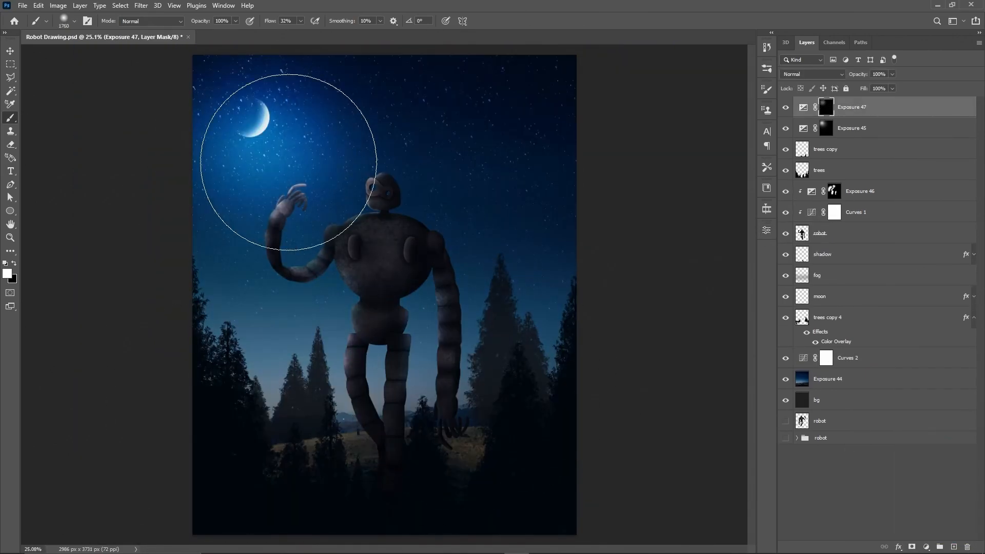
Step: Paint a brighter glow around the moon and raised hand on the Exposure mask and add a solid colour fill layer on top
drag(264, 164, 286, 281)
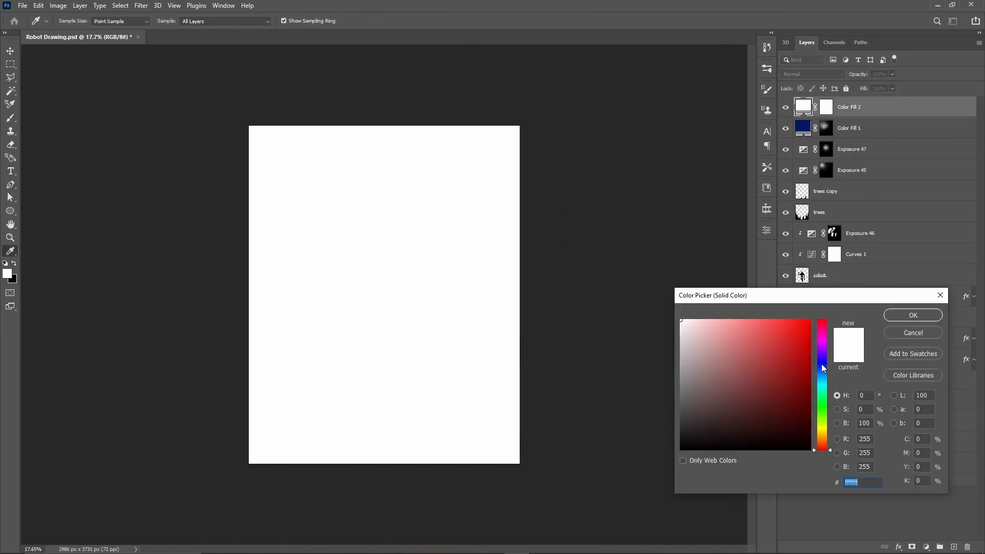
click(913, 315)
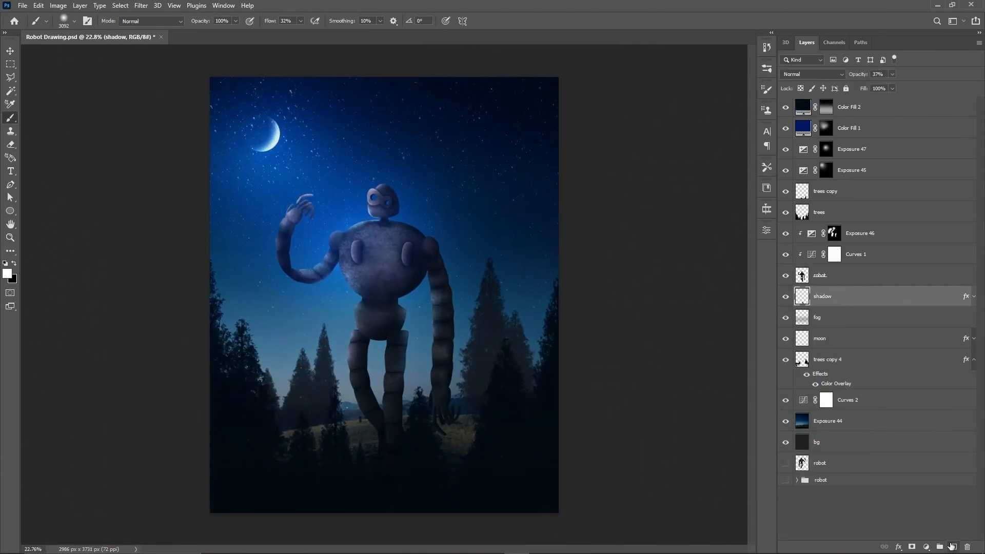
Step: Add an empty layer beneath the robot for its glowing eyes and a dark blue solid colour fill above the night background
click(951, 546)
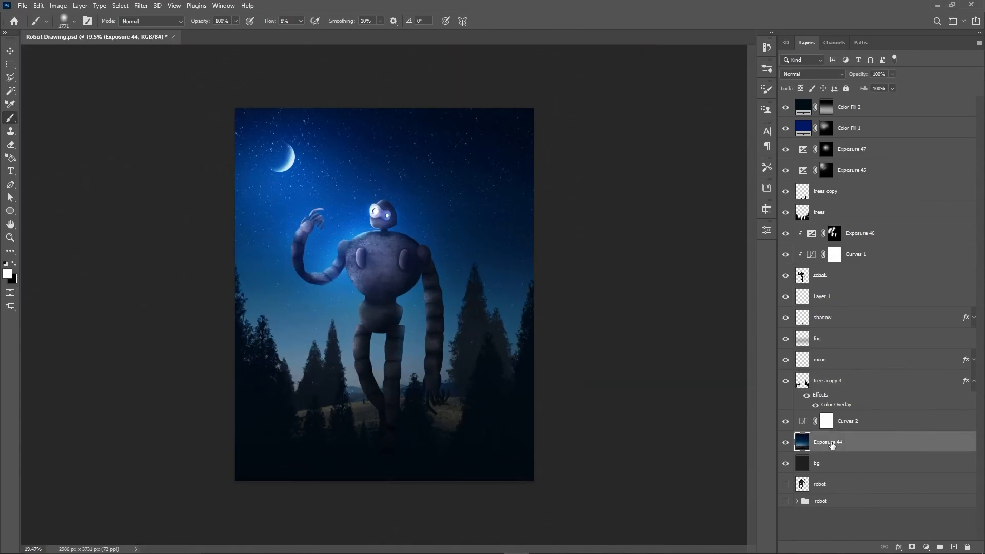
click(926, 547)
click(913, 365)
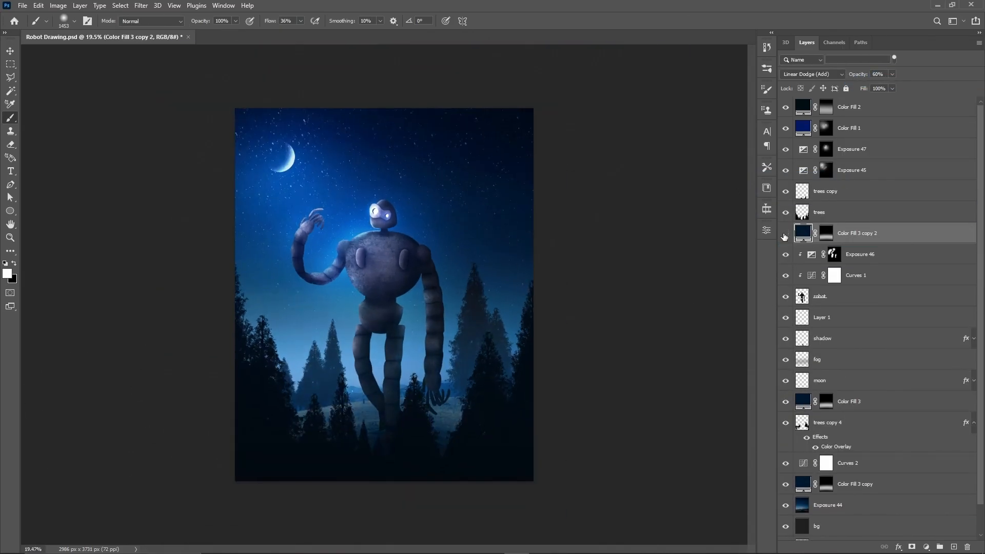
Step: Mask the Color Fill 3 copy haze away from the ground at the trees' base and save the document
scroll(392, 439, up, 10)
drag(411, 453, 411, 361)
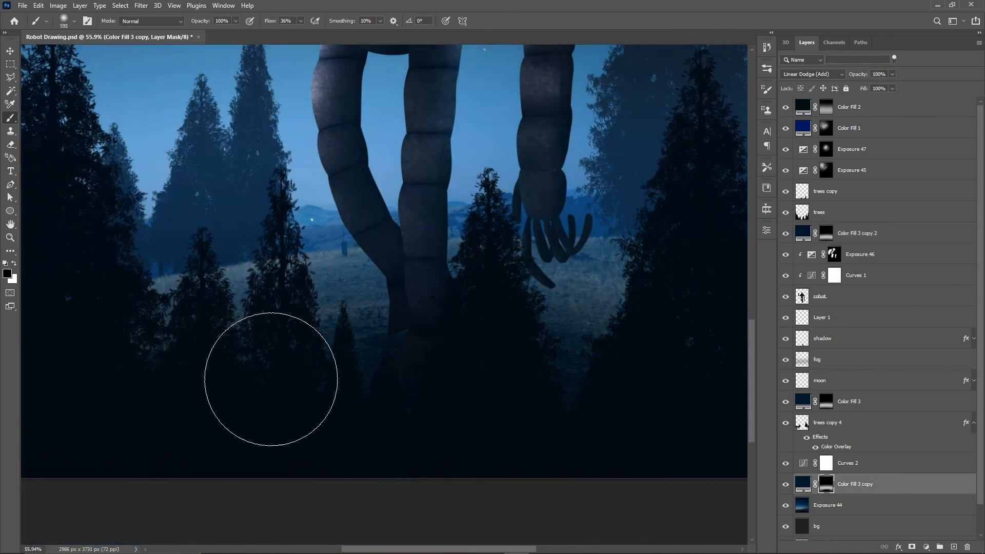
scroll(444, 356, down, 12)
scroll(346, 291, up, 2)
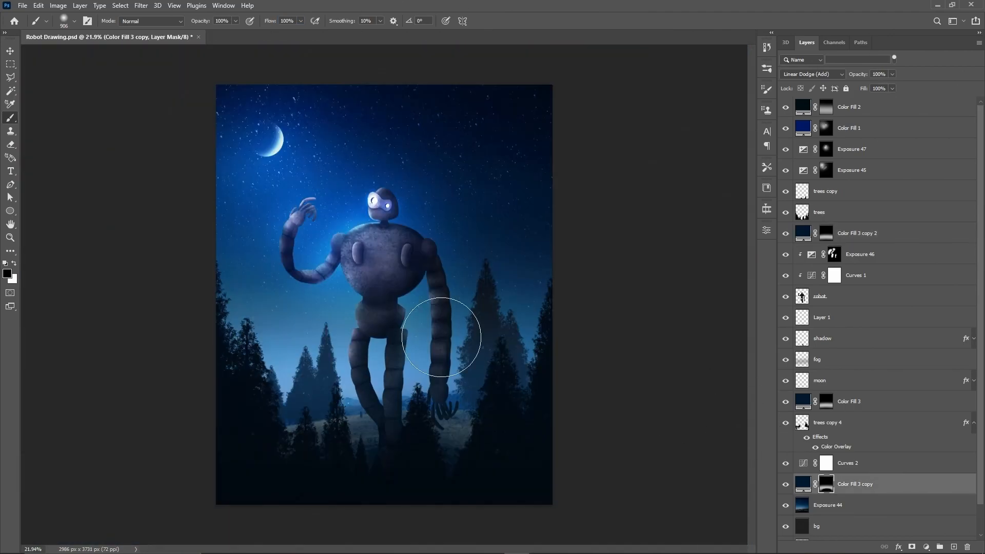
key(ctrl+s)
scroll(881, 267, down, 2)
scroll(841, 231, up, 2)
scroll(411, 308, up, 7)
scroll(410, 307, down, 6)
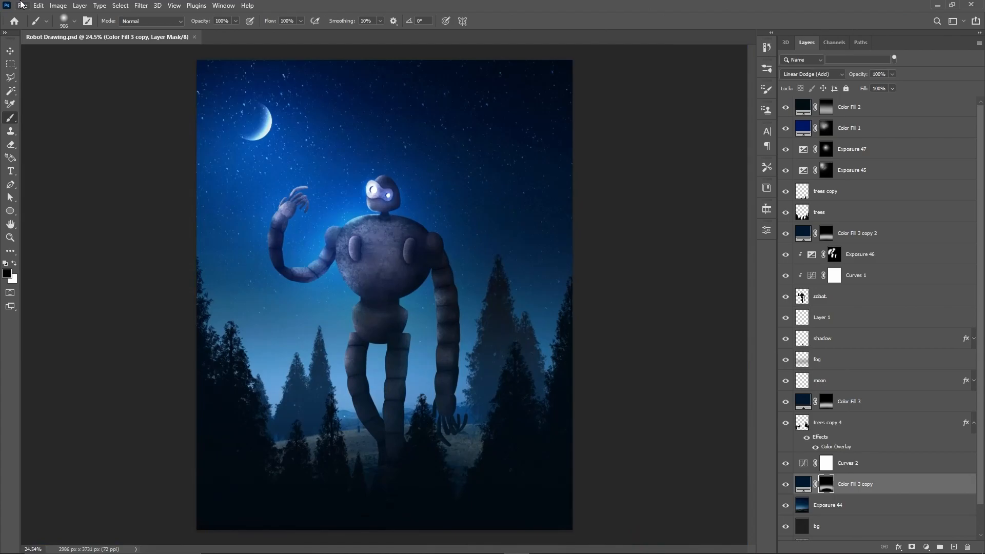
Step: Place the butterfly photo, shrink it beside the robot's raised hand and move its layer above Color Fill 3 copy 2
click(23, 5)
click(51, 219)
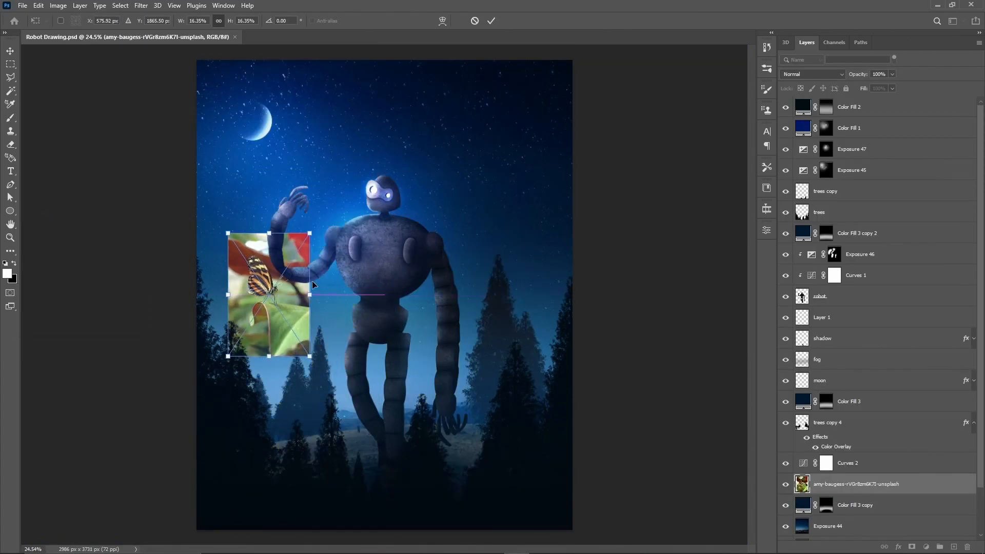
drag(330, 363, 307, 209)
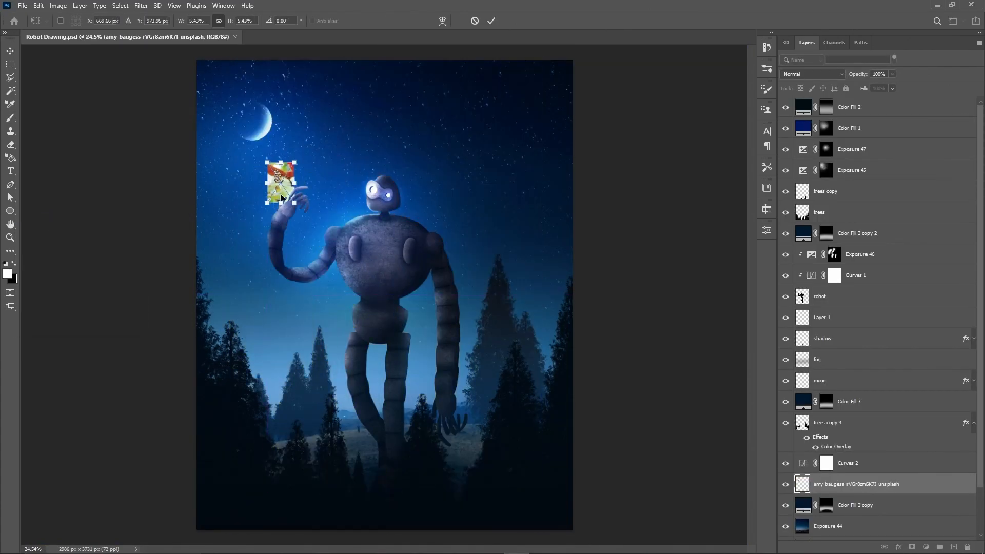
scroll(308, 295, up, 5)
scroll(308, 296, down, 6)
drag(882, 481, 882, 223)
drag(368, 314, 326, 251)
drag(305, 213, 320, 241)
key(Return)
Step: Rasterize the vector-masked butterfly layer and transform the cut-out above the robot's raised hand
scroll(292, 225, up, 7)
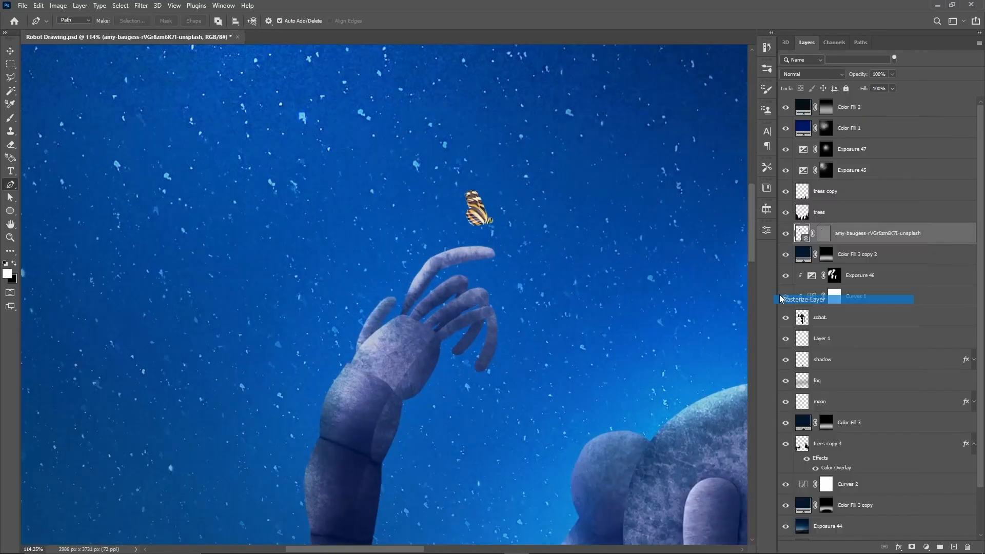
click(853, 297)
key(ctrl+t)
key(ctrl+0)
scroll(346, 169, up, 4)
scroll(384, 133, down, 4)
scroll(303, 167, up, 5)
Step: Position the butterfly on the robot's raised fingertip and adjust its brightness and contrast
key(ctrl+t)
drag(456, 156, 490, 157)
key(Return)
scroll(451, 157, down, 6)
scroll(299, 161, up, 7)
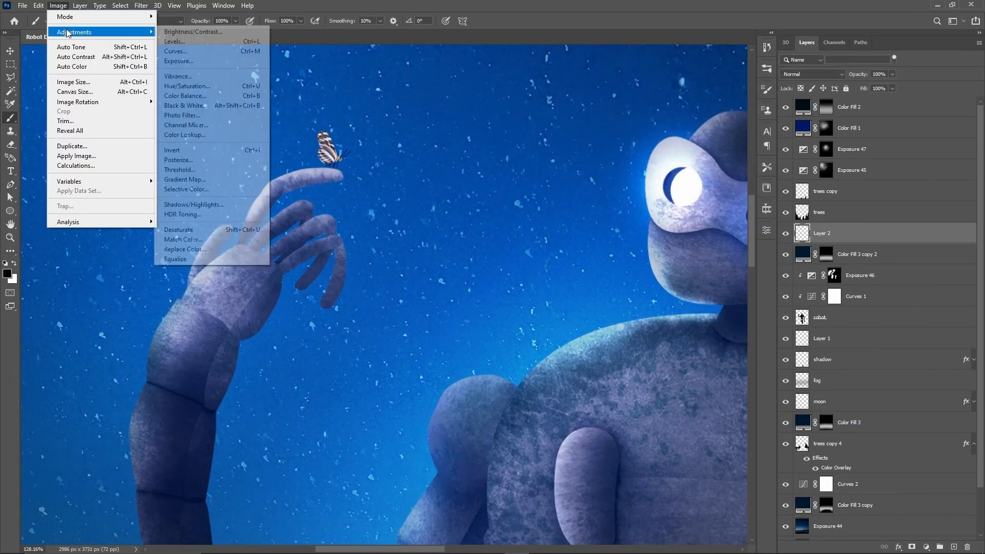
click(190, 31)
drag(712, 252, 720, 251)
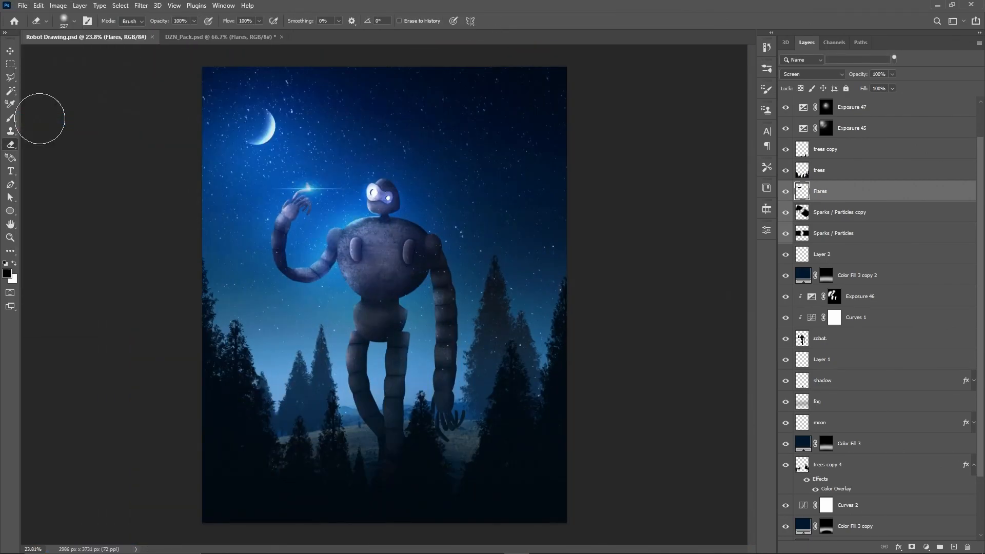
Step: Adjust the blending of the flare and Sparks / Particles layers around the butterfly, using Screen at 65% opacity for Sparks / Particles
click(841, 74)
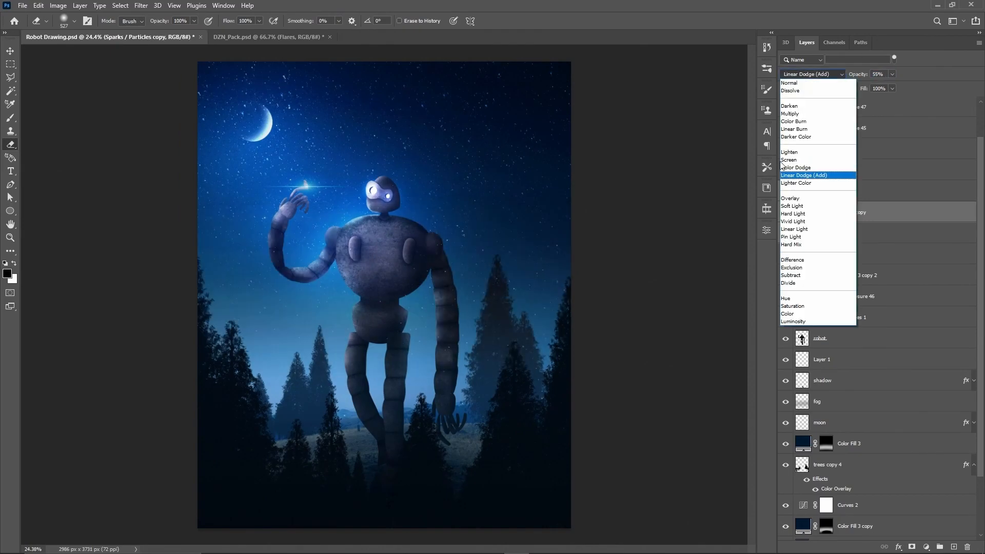
click(792, 142)
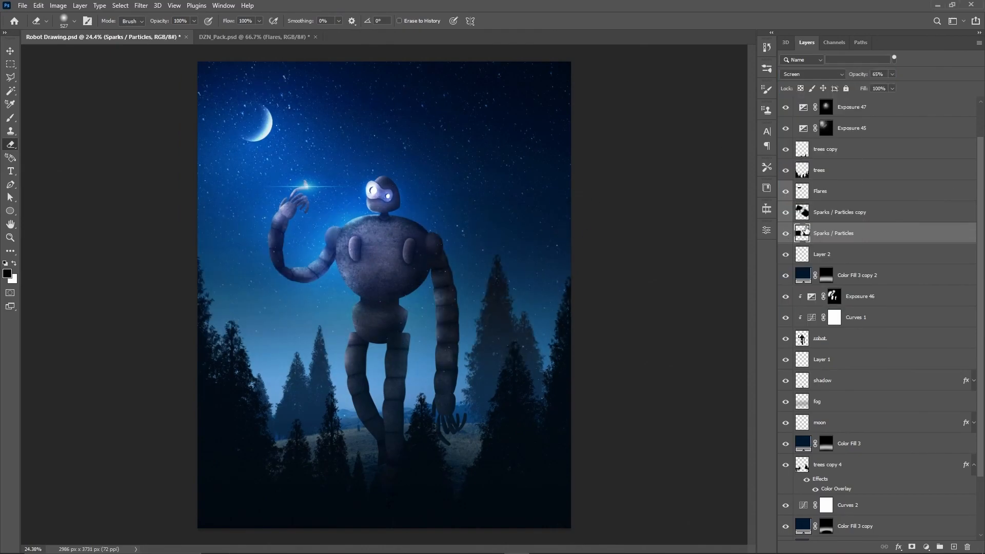
scroll(787, 233, up, 1)
scroll(446, 207, up, 5)
scroll(318, 154, down, 3)
click(798, 75)
click(797, 78)
Step: Darken the ground between the trees and the robot's feet with a masked Exposure adjustment above Curves 2
scroll(368, 213, down, 8)
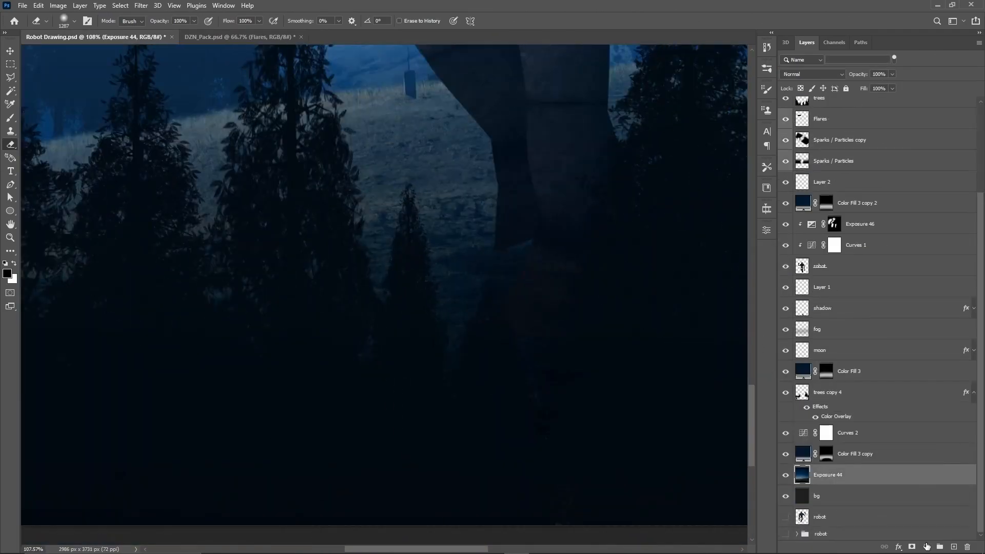
drag(656, 285, 594, 285)
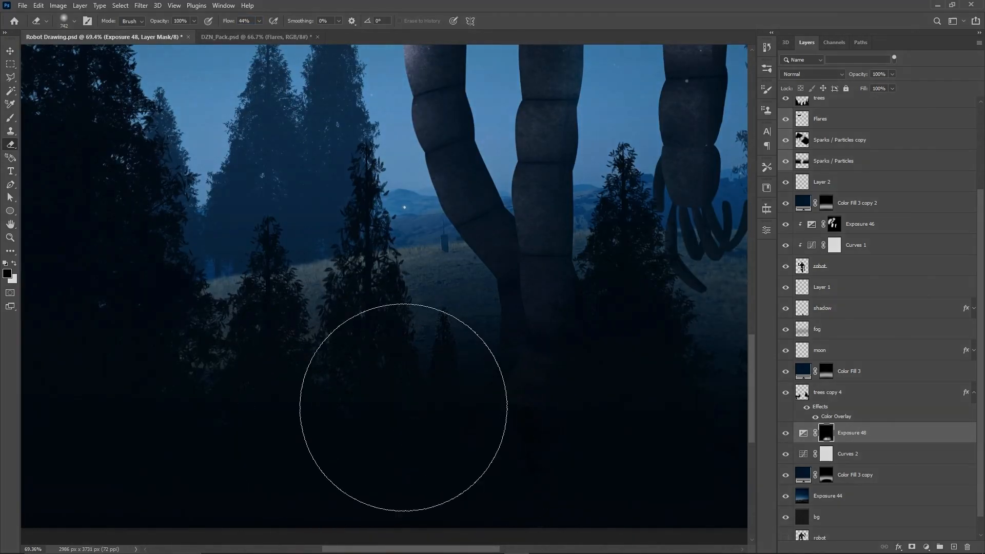
scroll(403, 407, down, 10)
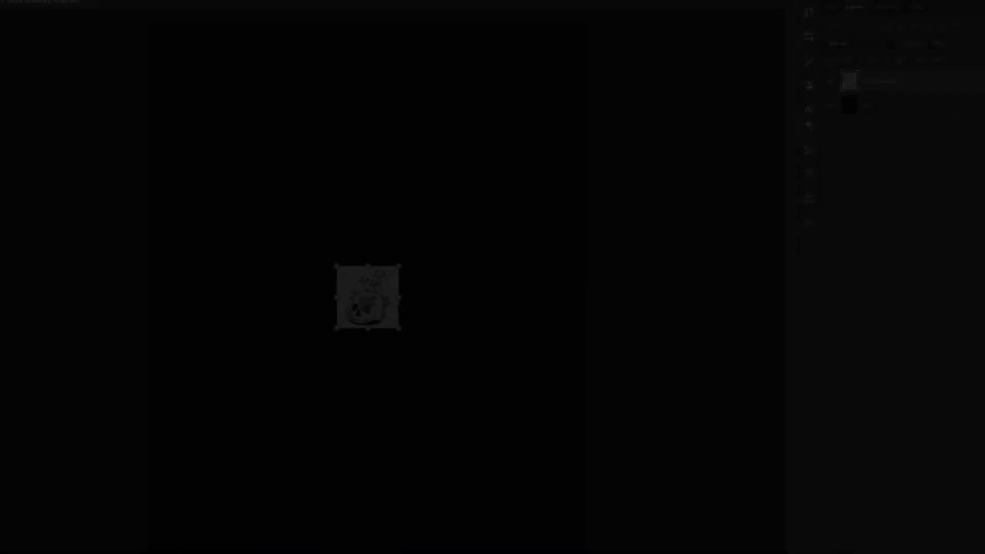
Step: Position the skull drawing in skull.psd, trace the skull's outline and teeth with the Pen tool and fill the path with colour at 100% opacity
drag(564, 302, 367, 295)
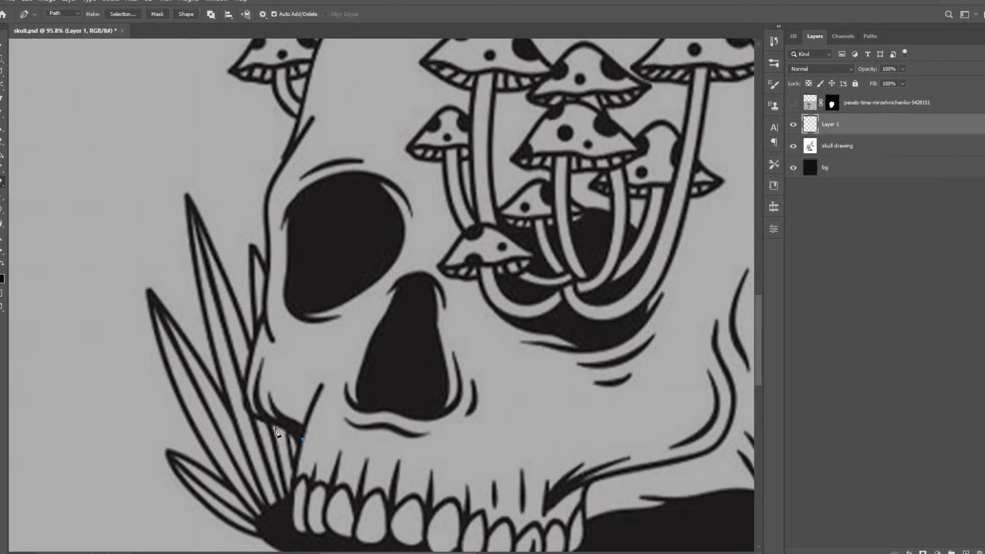
click(306, 437)
click(271, 416)
click(254, 411)
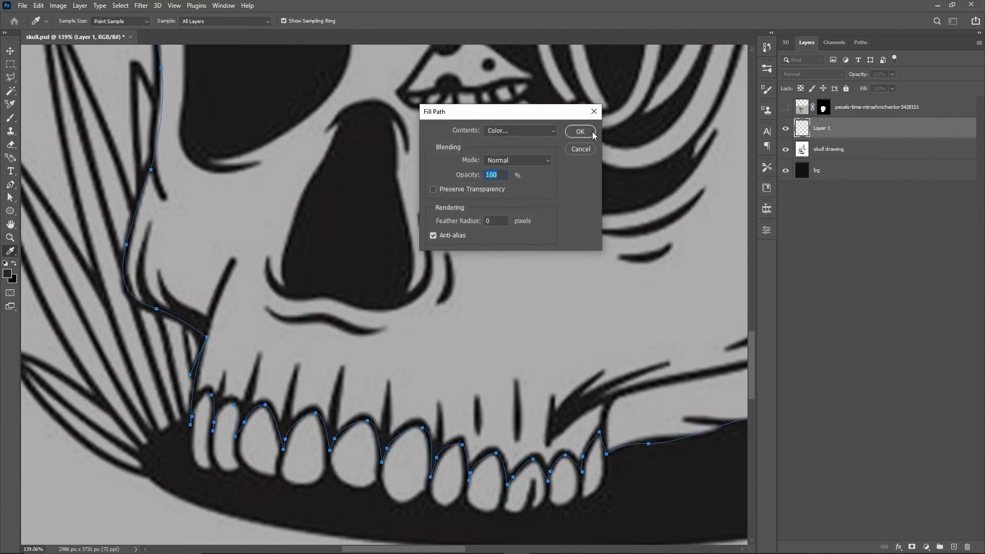
key(Return)
Step: Cut the nose and both eye sockets out of the skull fill by filling their traced paths in Clear mode at 100% opacity
right_click(474, 180)
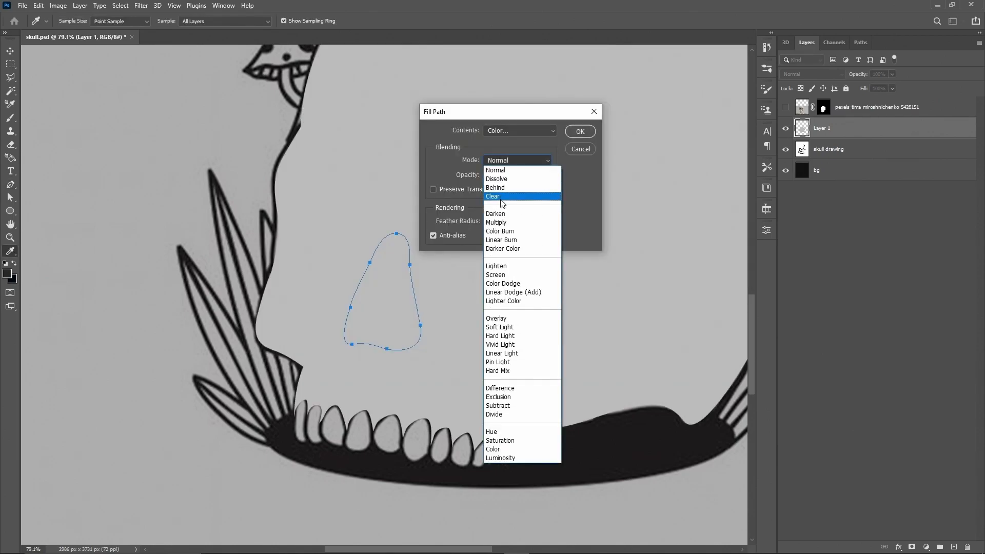
click(586, 132)
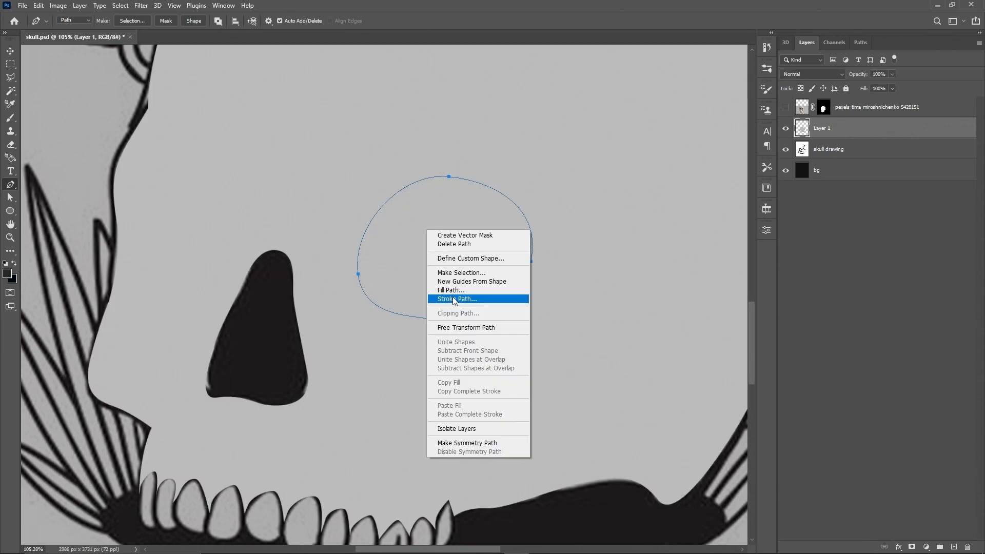
click(452, 296)
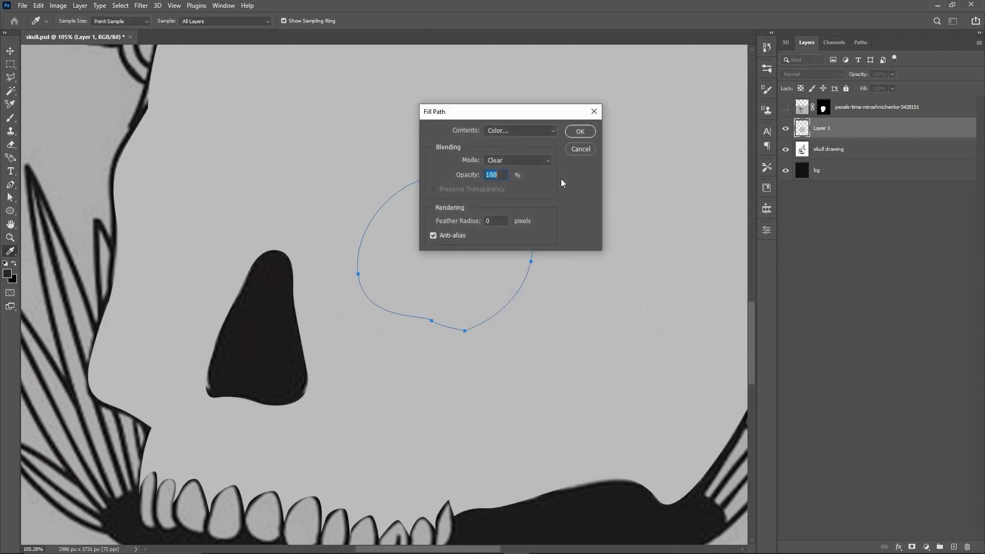
key(Return)
right_click(423, 244)
key(Escape)
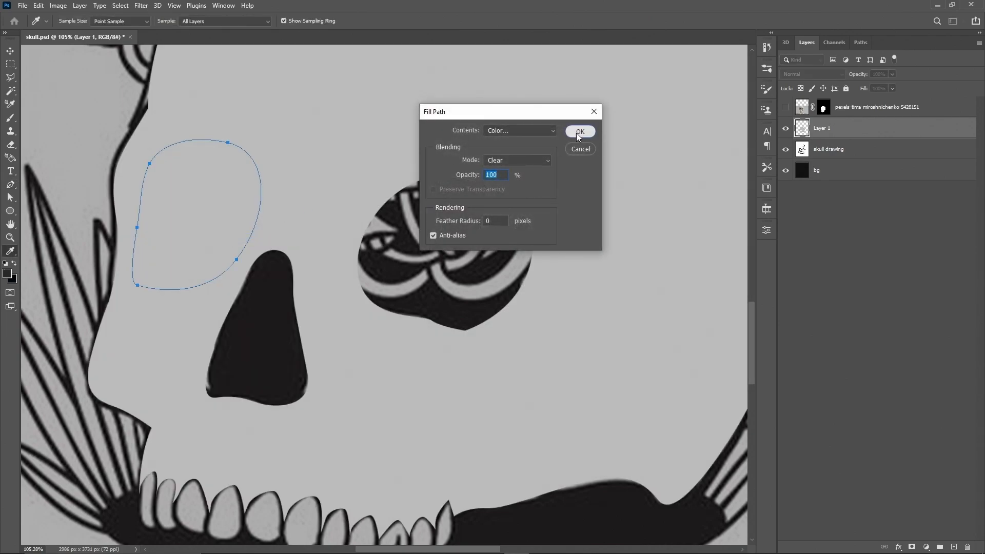
click(579, 131)
right_click(198, 170)
click(229, 178)
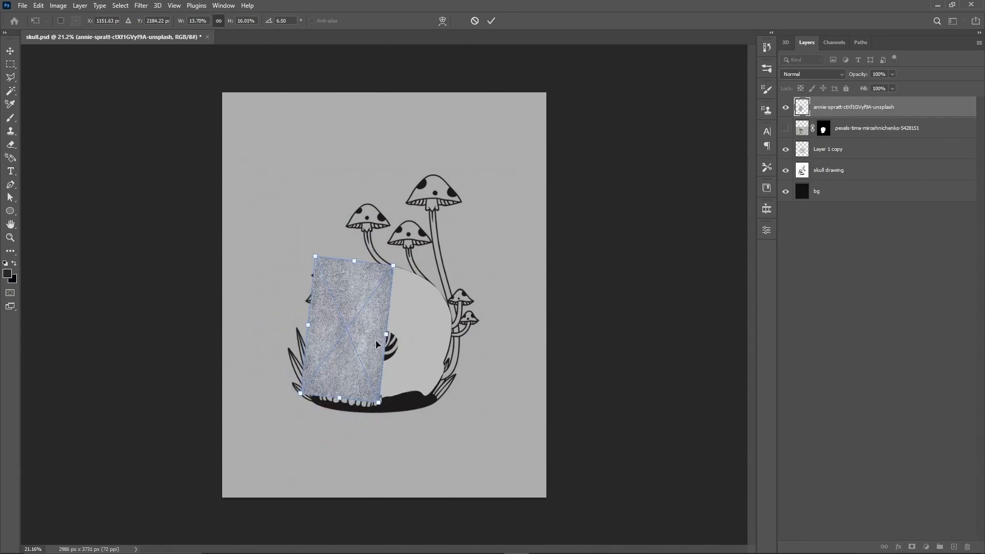
Step: Position, scale and warp the annie-spratt texture so it wraps around the front half of the skull
drag(375, 340, 408, 339)
drag(315, 257, 325, 265)
drag(420, 269, 426, 273)
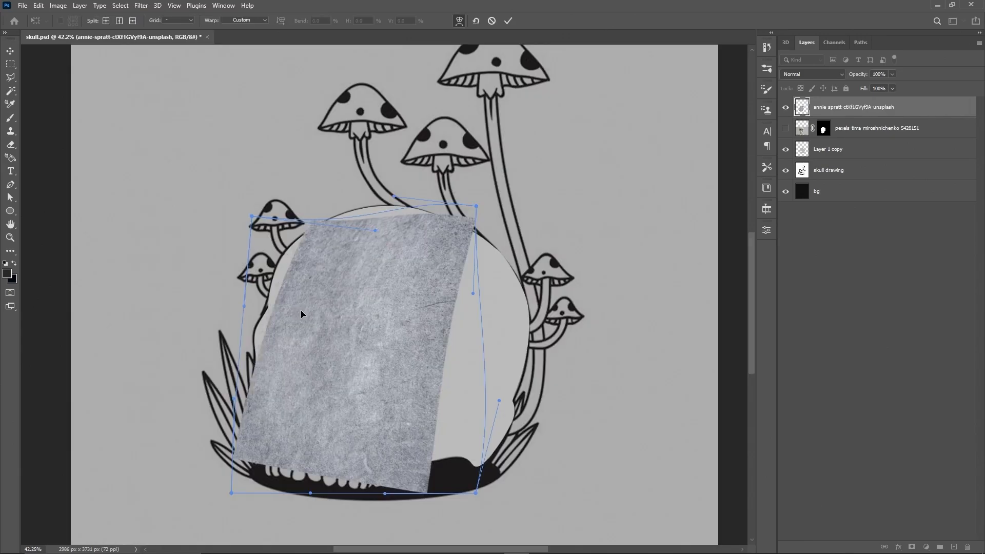
drag(301, 309, 269, 393)
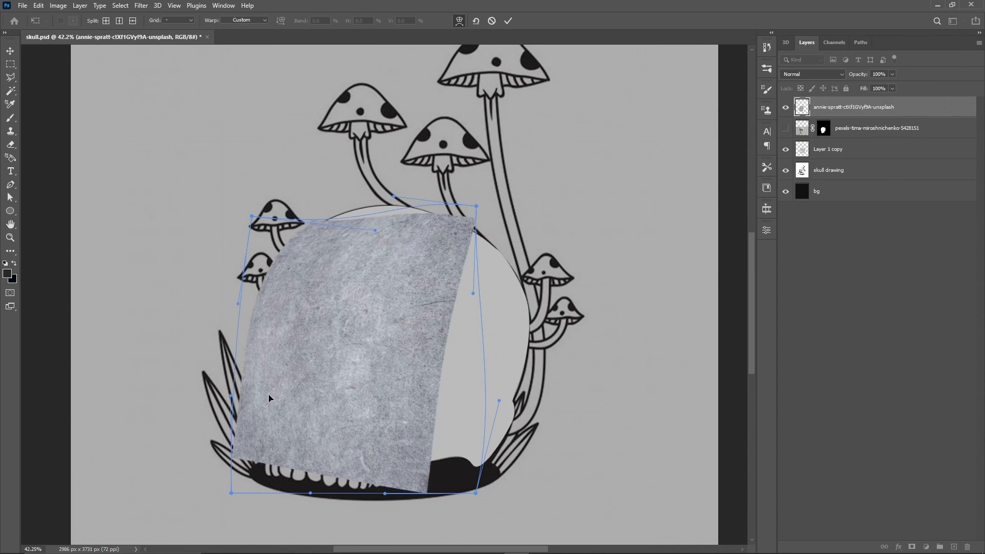
drag(250, 448, 270, 402)
Step: Clip the texture to the skull shape in Layer 1 copy and fade its back edge with a soft Eraser at 44% flow
right_click(841, 322)
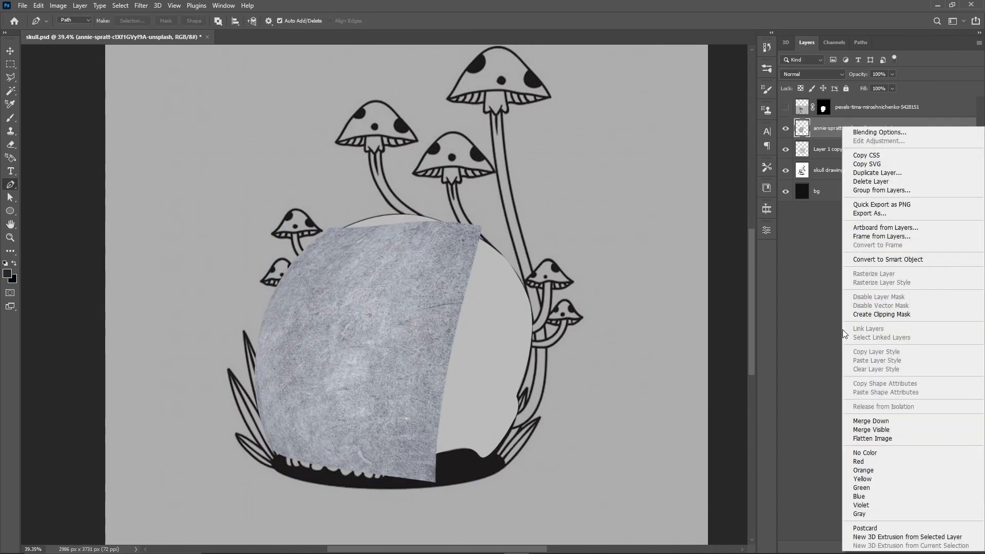
click(889, 321)
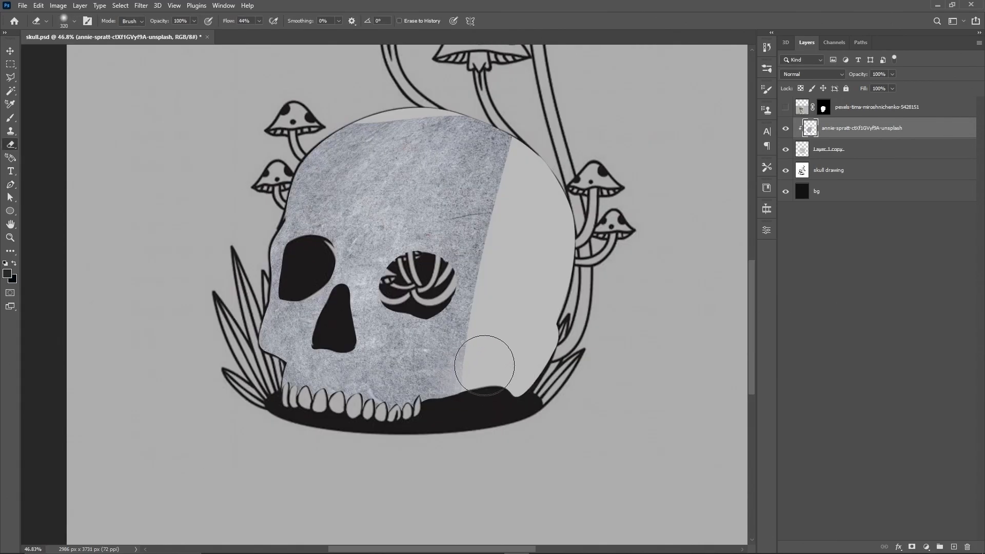
alt+right_click(481, 341)
mouse_move(496, 296)
mouse_down()
mouse_move(522, 285)
mouse_move(475, 82)
mouse_up()
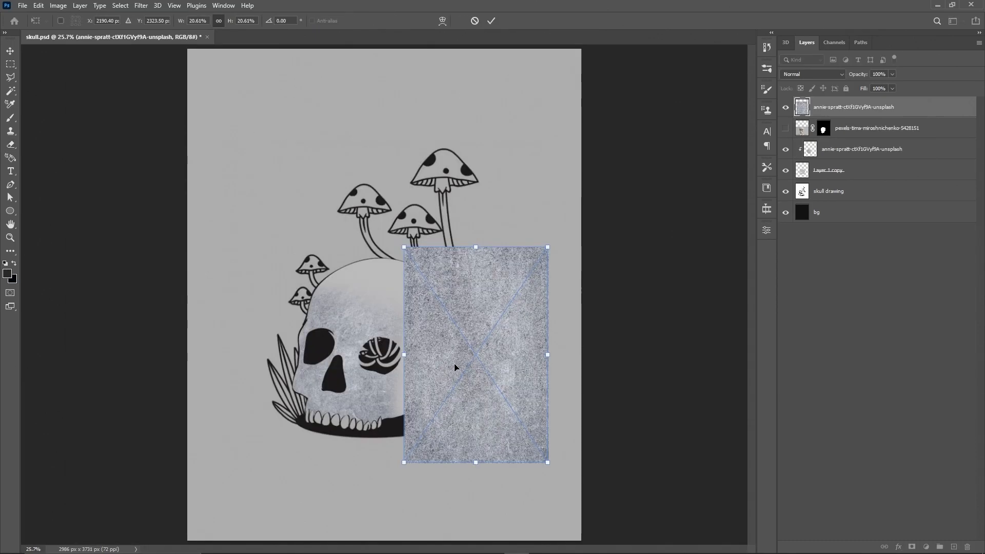
Step: Place a second copy of the annie-spratt texture and warp it to follow the rounded back half of the skull
mouse_move(454, 363)
mouse_down()
mouse_move(468, 356)
mouse_move(444, 345)
mouse_move(463, 345)
mouse_up()
drag(349, 348, 354, 346)
drag(466, 238, 455, 250)
drag(353, 454, 363, 450)
right_click(367, 344)
click(381, 412)
drag(361, 380, 376, 379)
drag(463, 340, 476, 338)
drag(353, 239, 305, 290)
drag(363, 451, 315, 448)
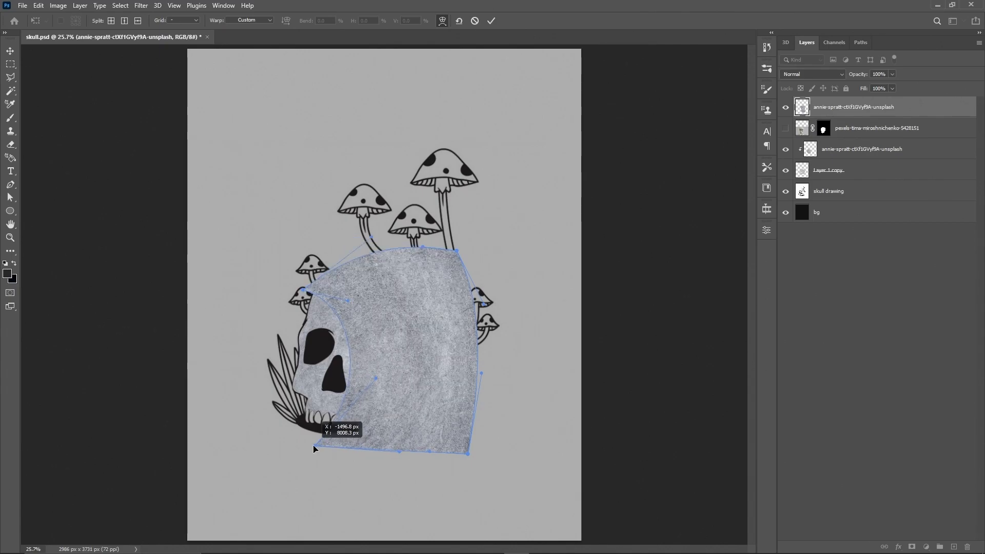
key(Return)
Step: Move the second texture below the hidden photo layer, clip it to the skull shape and blend its front edge with the Eraser
key(ctrl+[)
right_click(862, 128)
click(821, 342)
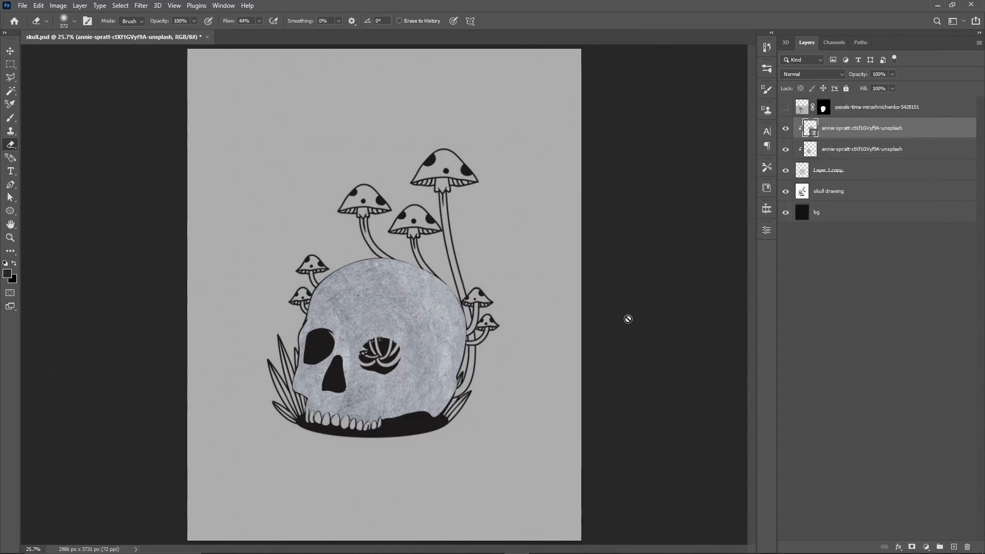
key(e)
scroll(565, 328, up, 3)
drag(375, 253, 375, 385)
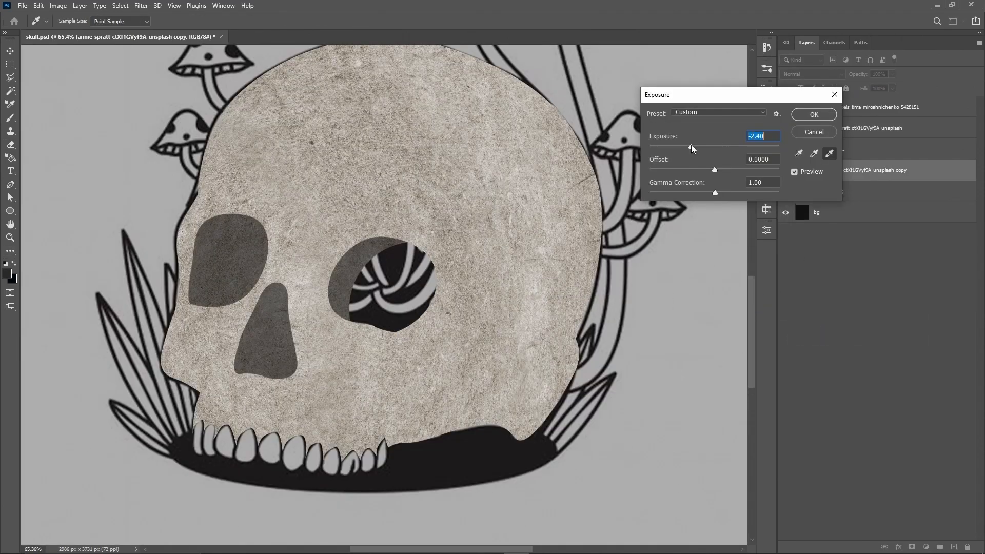
Step: Darken the texture copy beneath the skull with Exposure and erase it inside the nose and front eye socket to leave thick inner rims
drag(691, 146, 686, 146)
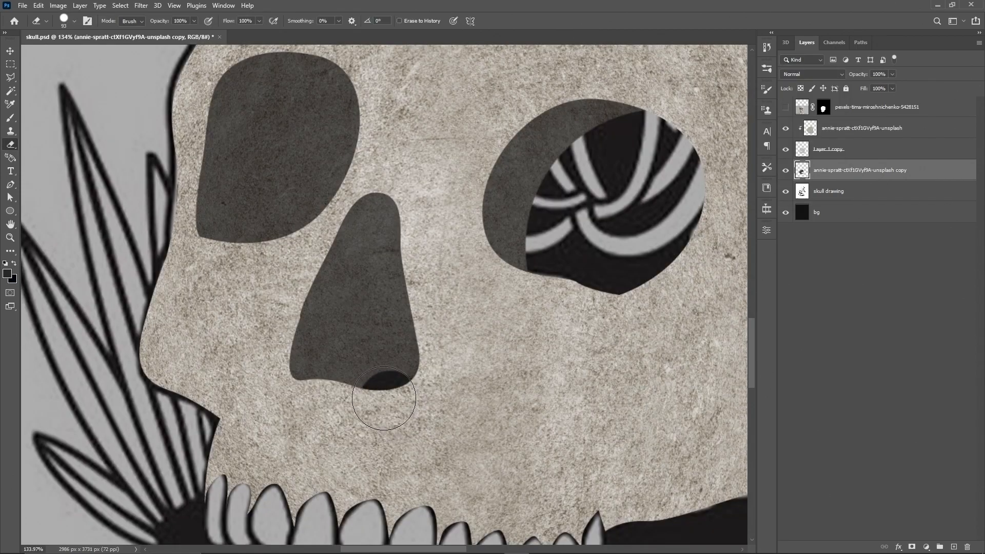
drag(363, 378, 368, 305)
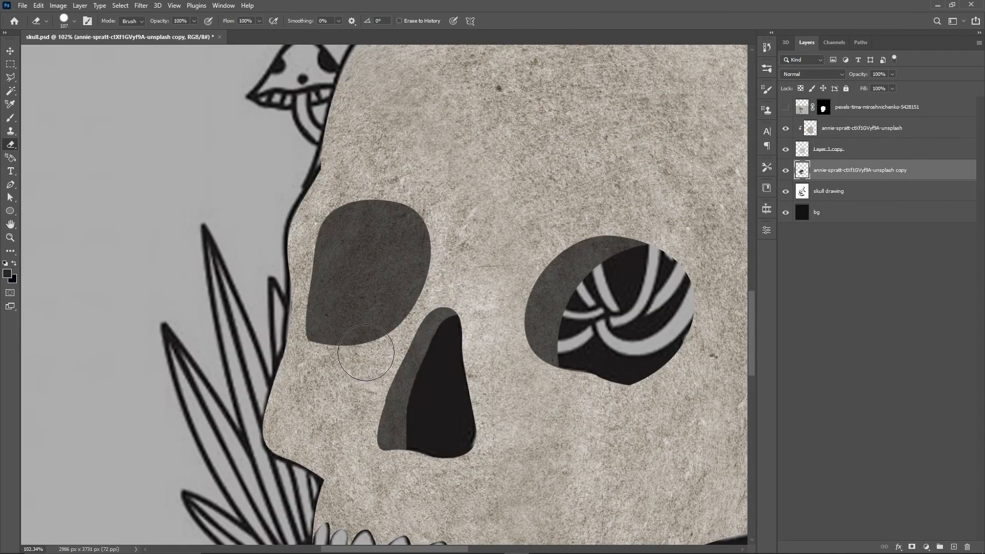
mouse_move(366, 353)
mouse_down()
mouse_move(368, 281)
mouse_move(401, 204)
mouse_up()
key(bracketleft)
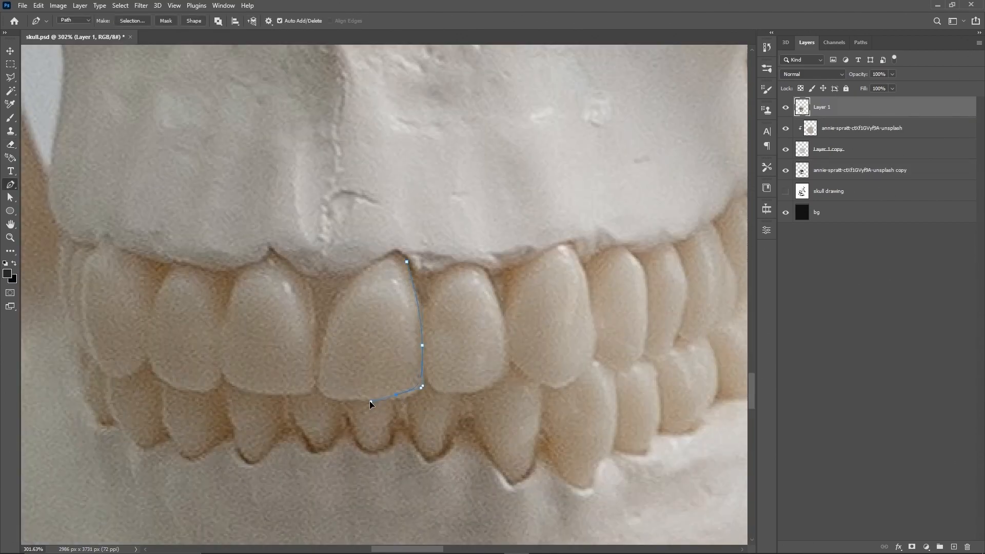
Step: Isolate the traced front tooth from the dental photo with a vector mask and move it onto the skull's tooth row
right_click(378, 297)
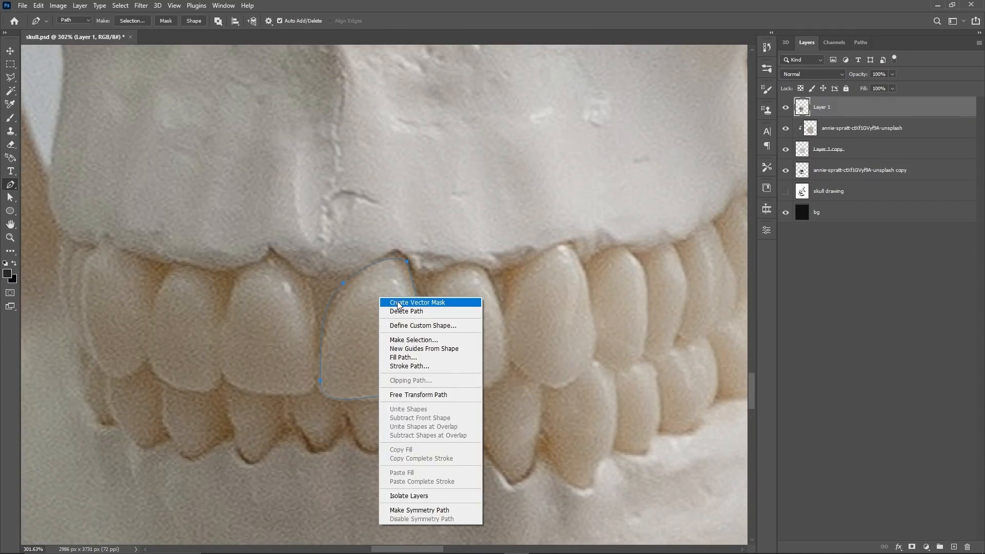
click(405, 470)
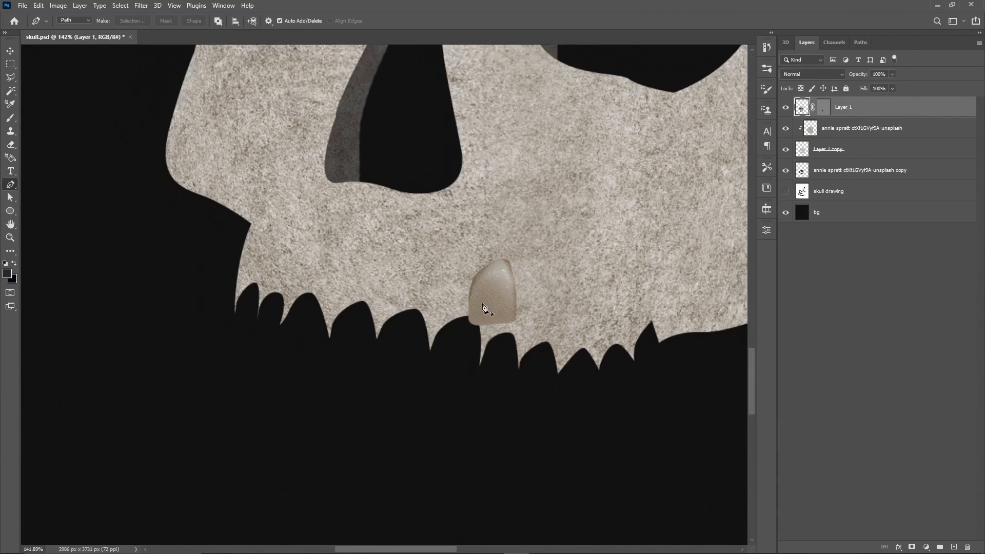
drag(485, 308, 418, 349)
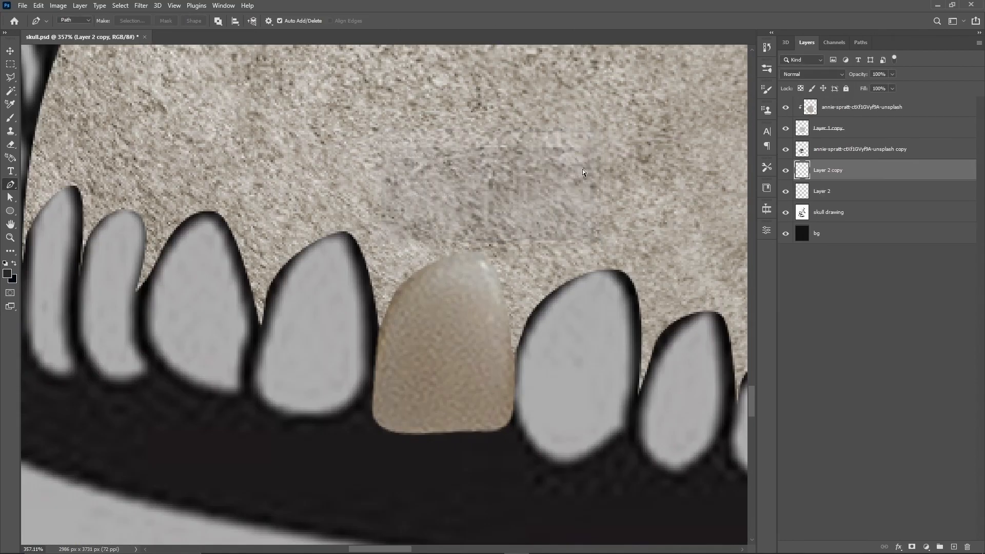
Step: Position and reshape the tooth copy to fit the drawn tooth just left of the first one
key(ctrl+t)
drag(449, 339, 301, 318)
drag(390, 194, 403, 207)
drag(294, 312, 305, 315)
drag(233, 305, 249, 304)
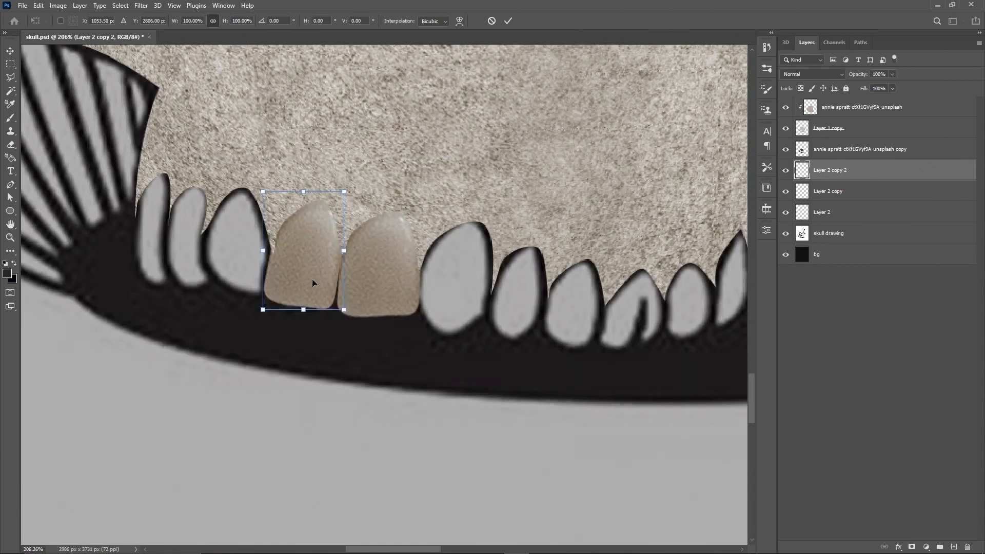
Step: Place further tooth copies over the drawn teeth along the right side of the row, adjusting each to its outline
drag(313, 279, 466, 298)
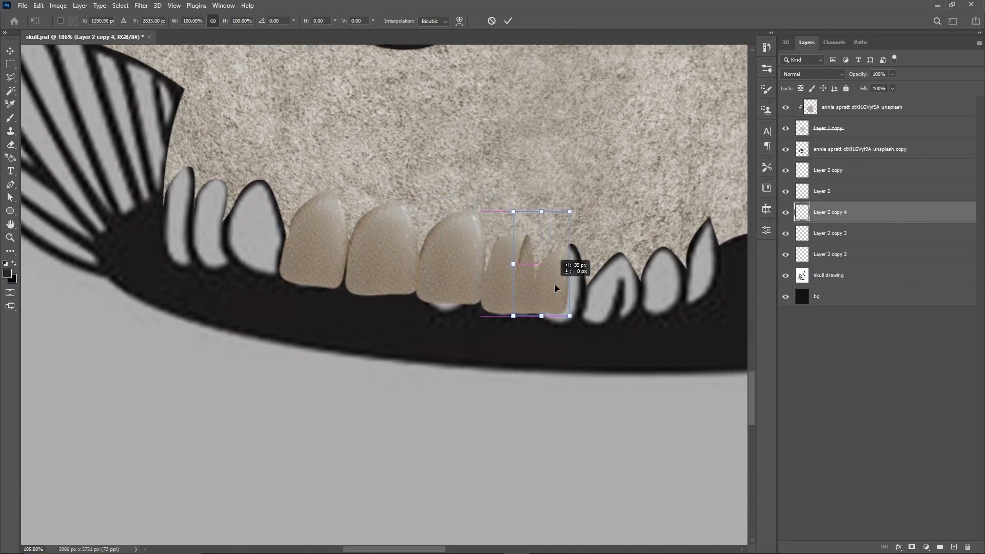
drag(555, 284, 564, 297)
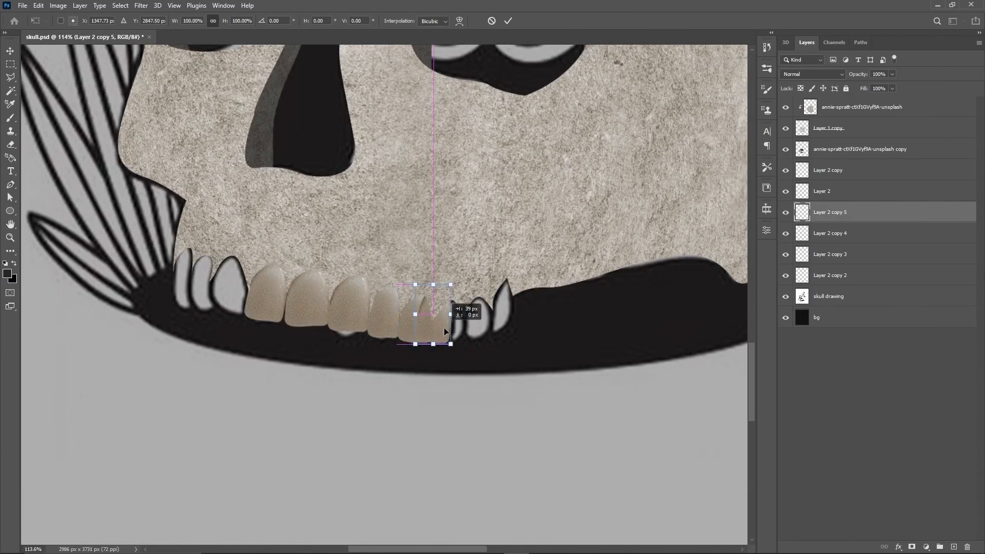
drag(445, 330, 446, 331)
scroll(446, 331, up, 3)
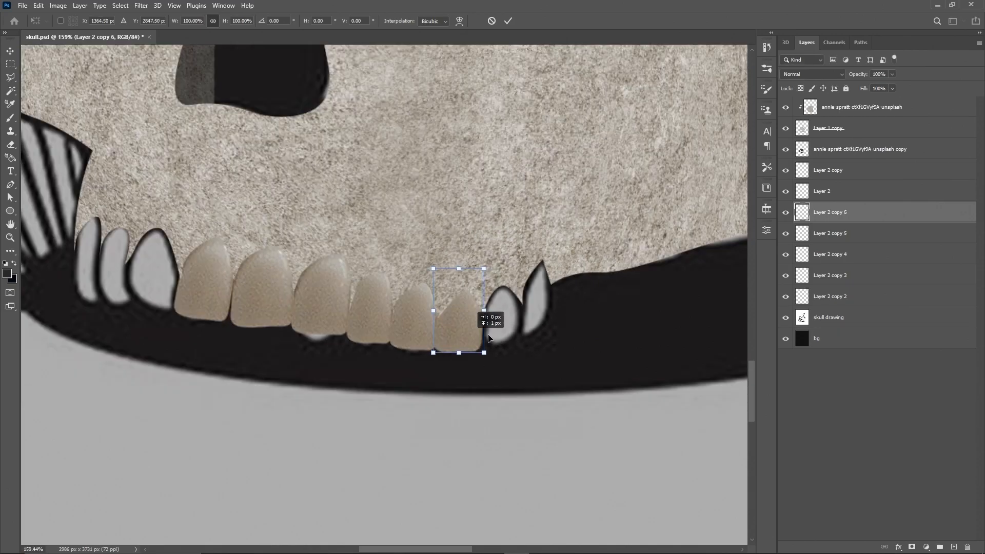
drag(468, 326, 547, 309)
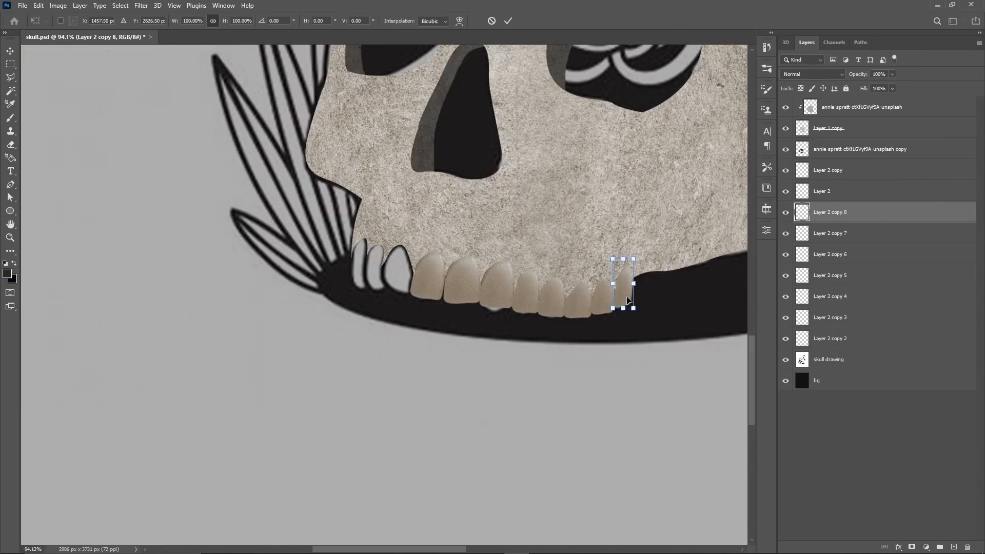
Step: Place tooth copies over the three remaining drawn teeth at the front of the jaw
drag(628, 300, 369, 295)
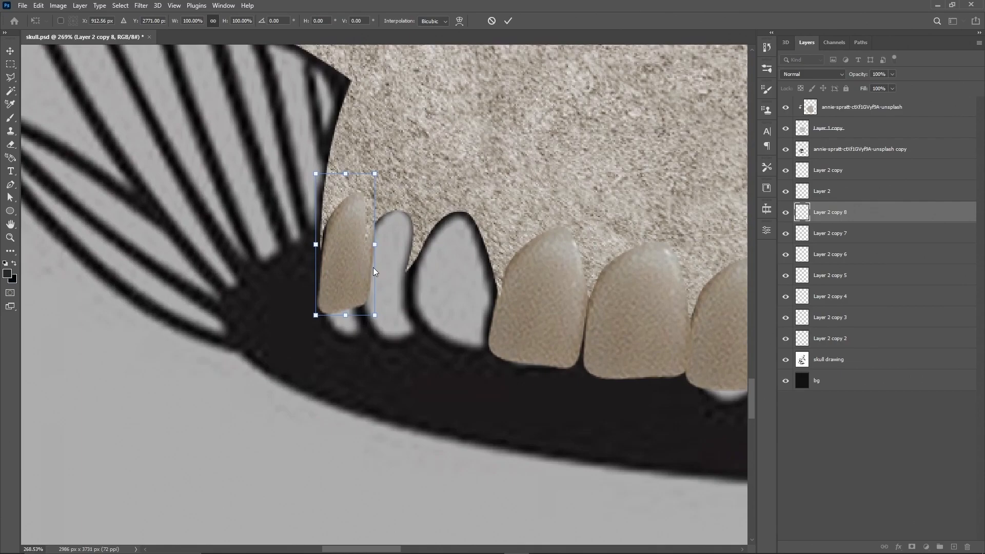
drag(344, 283, 373, 292)
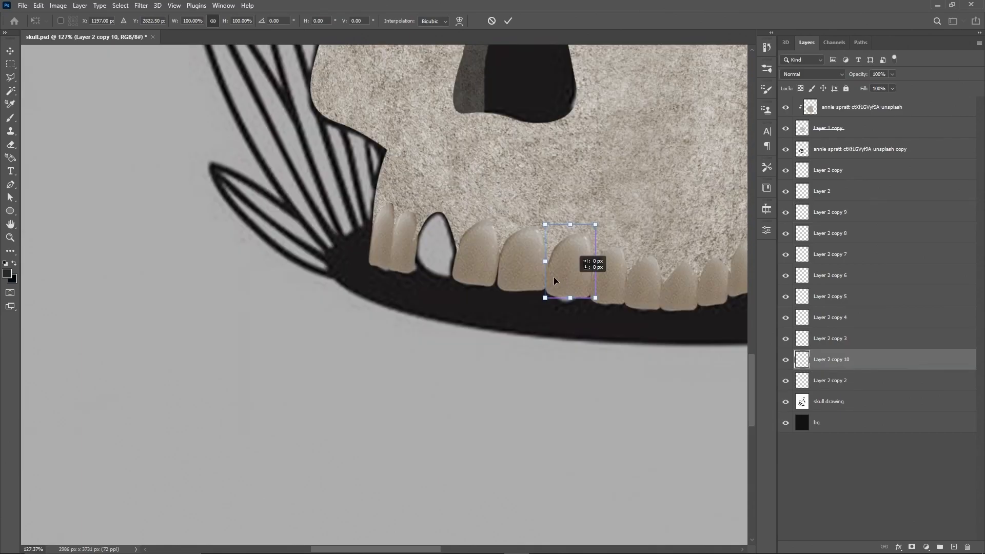
drag(564, 267, 442, 252)
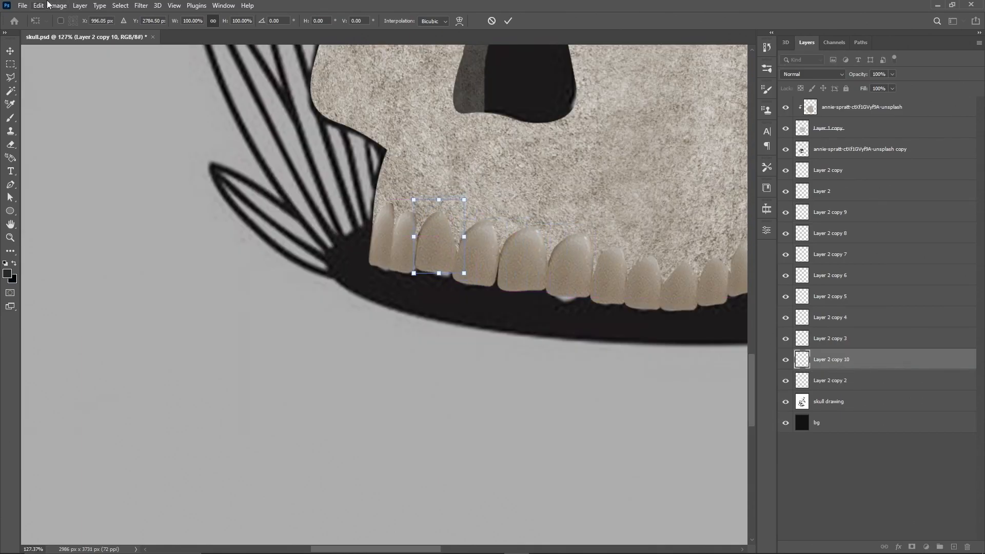
Step: Paint shadows beneath the cheekbone and along the lower back edge of the skull on the Exposure 1 mask
mouse_move(423, 345)
mouse_down()
mouse_move(350, 360)
mouse_move(269, 409)
mouse_up()
mouse_move(306, 349)
mouse_down()
mouse_move(409, 316)
mouse_move(430, 295)
mouse_move(433, 233)
mouse_up()
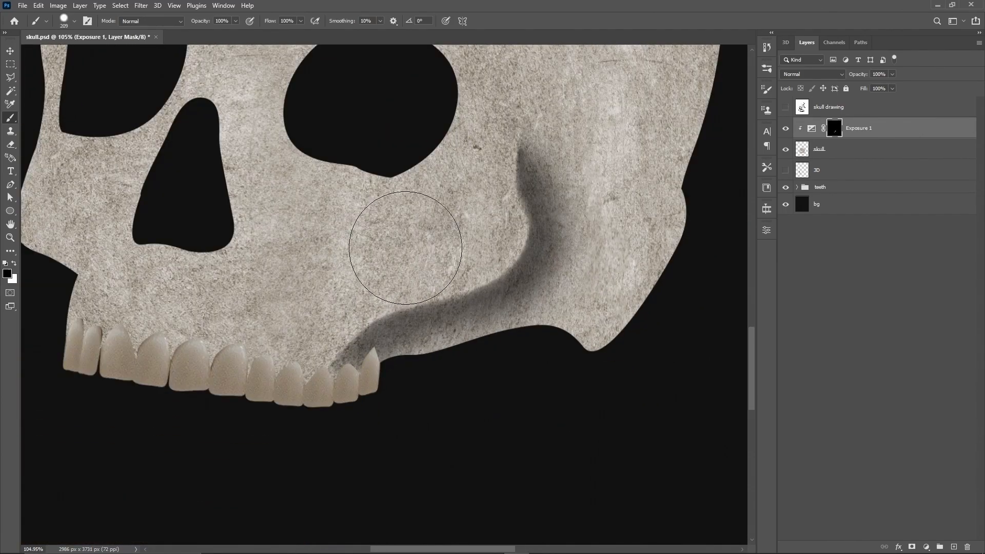
mouse_move(407, 242)
mouse_down()
mouse_move(466, 247)
mouse_move(477, 228)
mouse_move(450, 176)
mouse_up()
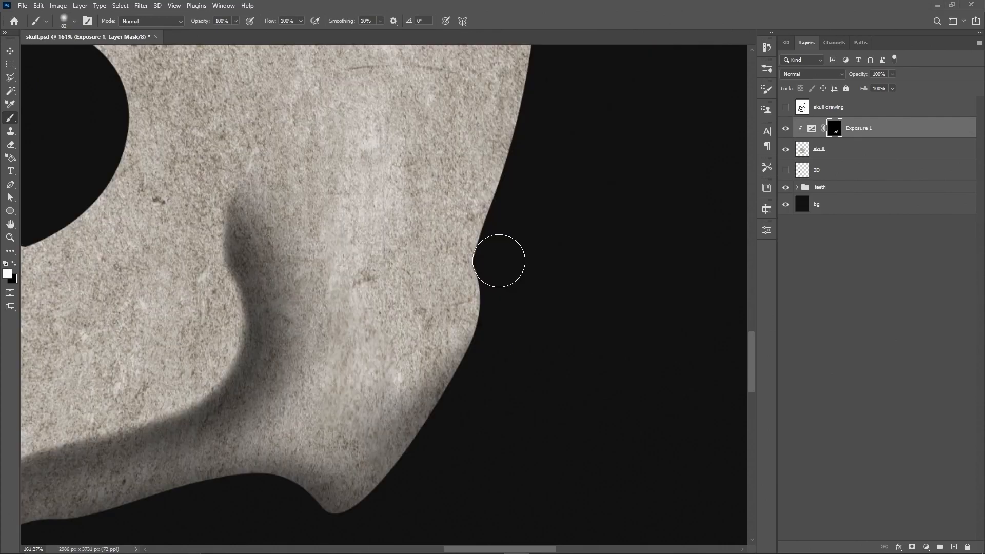
mouse_move(501, 264)
mouse_down()
mouse_move(435, 334)
mouse_move(402, 323)
mouse_up()
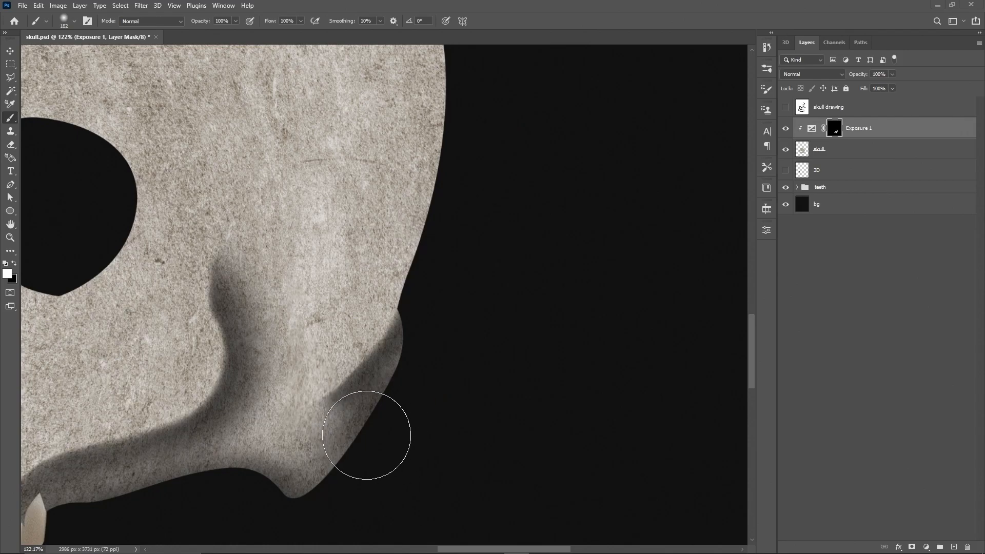
drag(367, 432, 326, 475)
Step: Shade around both eye sockets on the Exposure 2 mask with a soft brush at 30% flow
drag(436, 288, 396, 258)
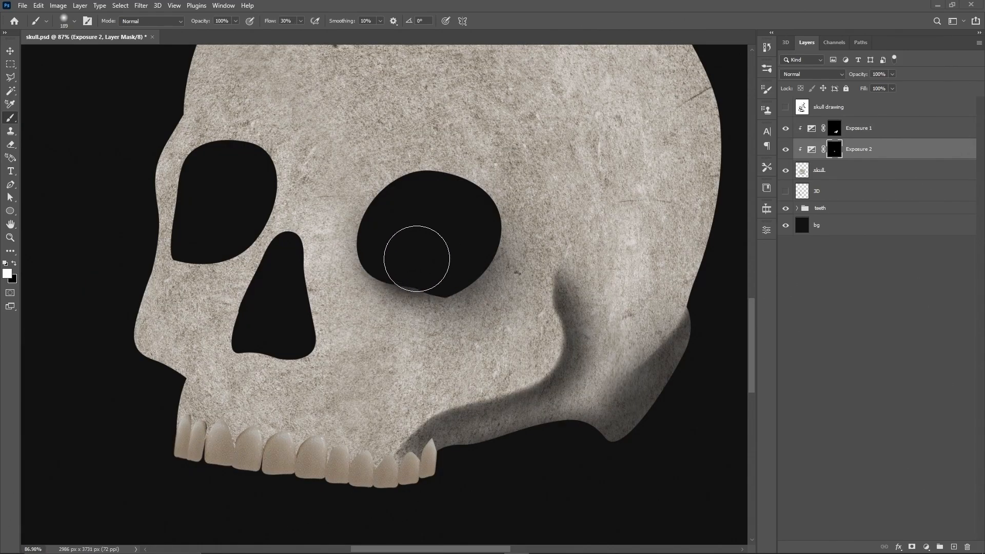
mouse_move(459, 260)
mouse_down()
mouse_move(472, 240)
mouse_move(408, 256)
mouse_move(430, 262)
mouse_move(457, 227)
mouse_move(408, 211)
mouse_move(477, 206)
mouse_move(412, 190)
mouse_move(427, 218)
mouse_move(438, 190)
mouse_move(382, 237)
mouse_up()
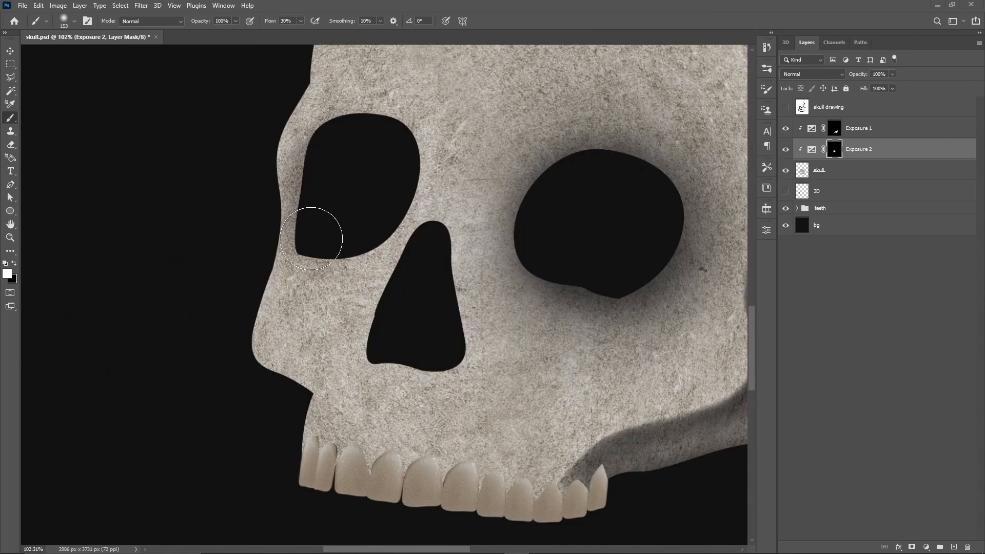
mouse_move(319, 231)
mouse_down()
mouse_move(308, 134)
mouse_move(344, 231)
mouse_up()
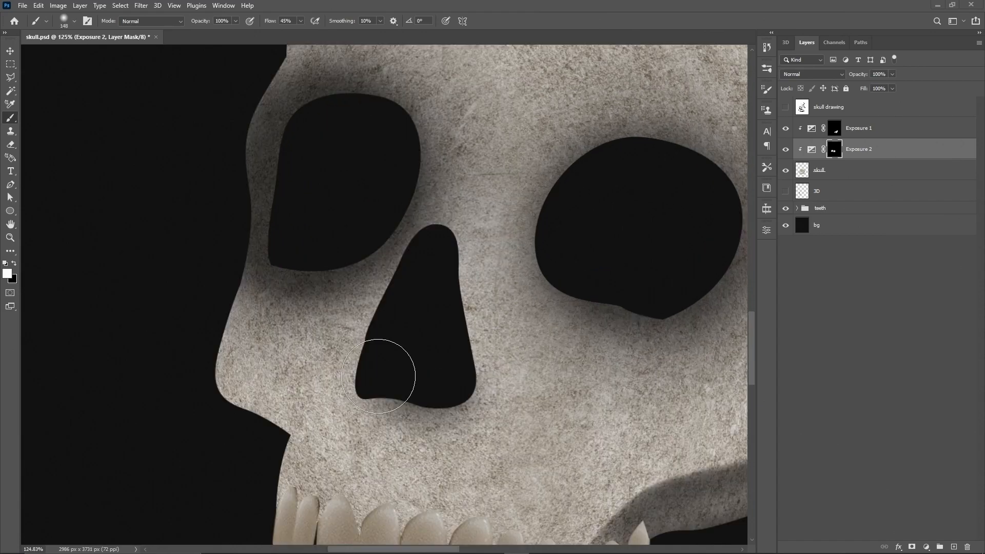
Step: Paint shadows around the nose opening and over the far cheek on the Exposure 2 mask with a soft brush at 45% flow
mouse_move(385, 374)
mouse_down()
mouse_move(401, 385)
mouse_move(461, 364)
mouse_move(453, 303)
mouse_move(462, 387)
mouse_move(440, 248)
mouse_up()
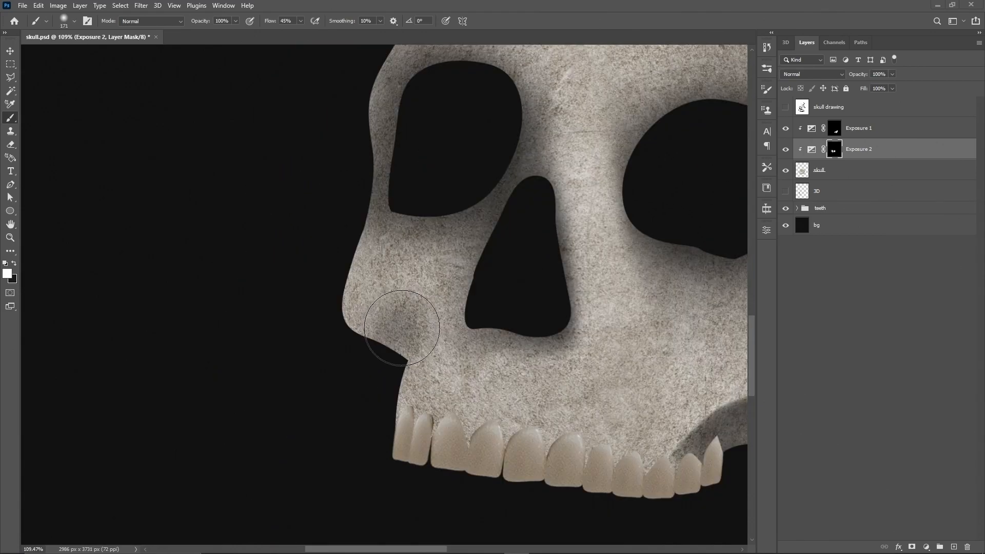
mouse_move(392, 325)
mouse_down()
mouse_move(402, 307)
mouse_move(388, 341)
mouse_up()
mouse_move(409, 359)
mouse_down()
mouse_move(452, 276)
mouse_move(423, 396)
mouse_up()
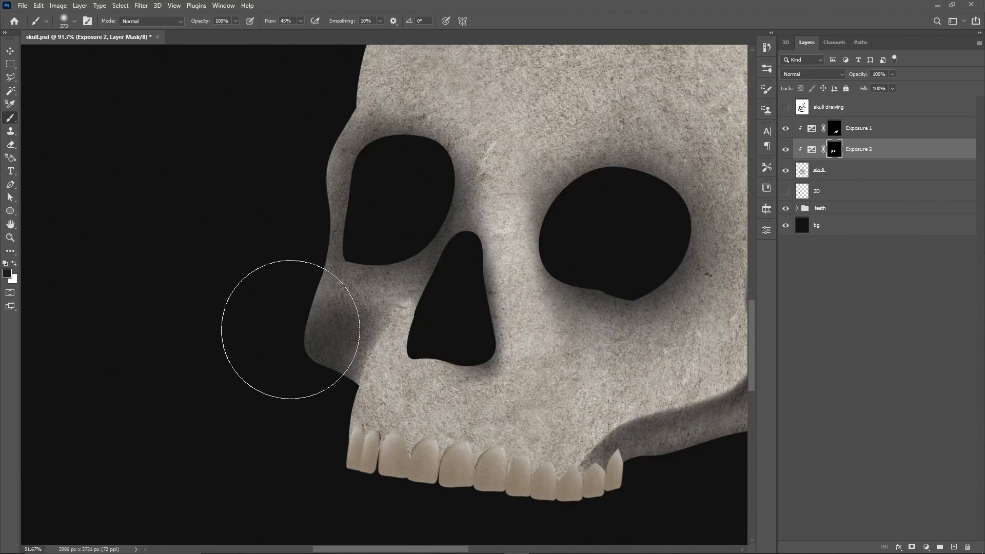
drag(290, 325, 268, 325)
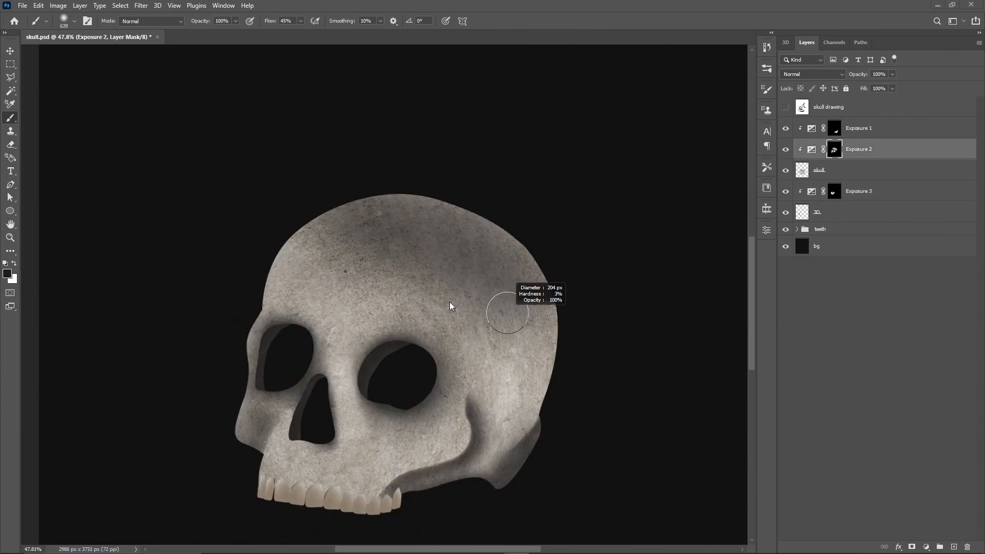
Step: Shade the cranium on the Exposure 2 mask and the upper teeth on the Exposure 7 mask with a large soft brush
mouse_move(528, 303)
mouse_down()
mouse_move(388, 260)
mouse_move(551, 369)
mouse_move(353, 248)
mouse_move(327, 269)
mouse_move(373, 276)
mouse_move(325, 265)
mouse_move(430, 260)
mouse_up()
alt+right_click(323, 267)
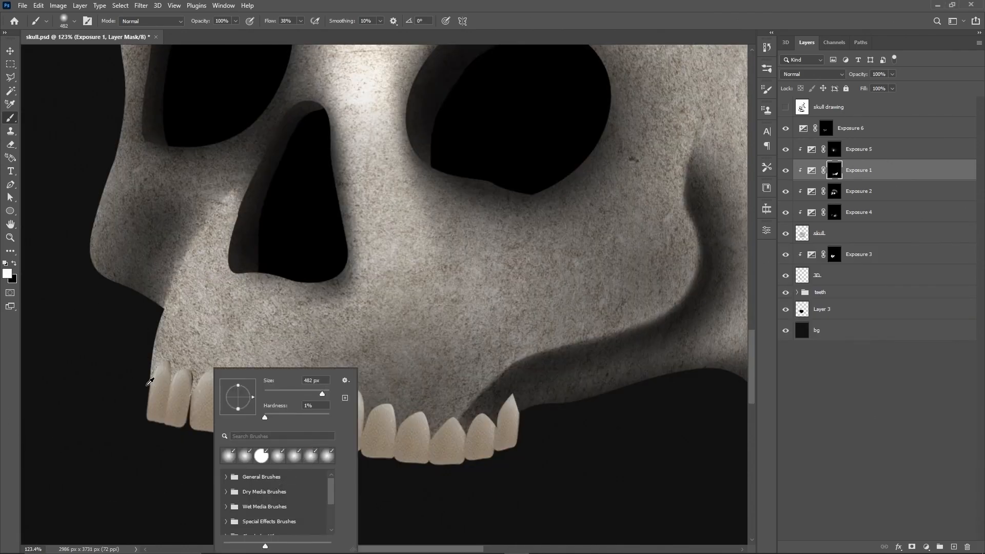
key(Return)
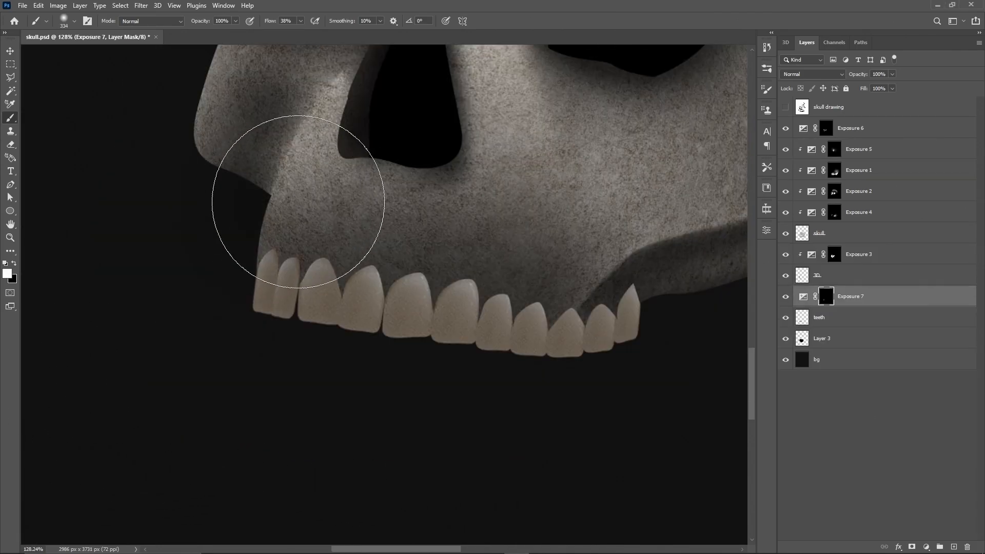
mouse_move(297, 202)
mouse_down()
mouse_move(287, 223)
mouse_move(289, 234)
mouse_move(546, 251)
mouse_move(576, 259)
mouse_up()
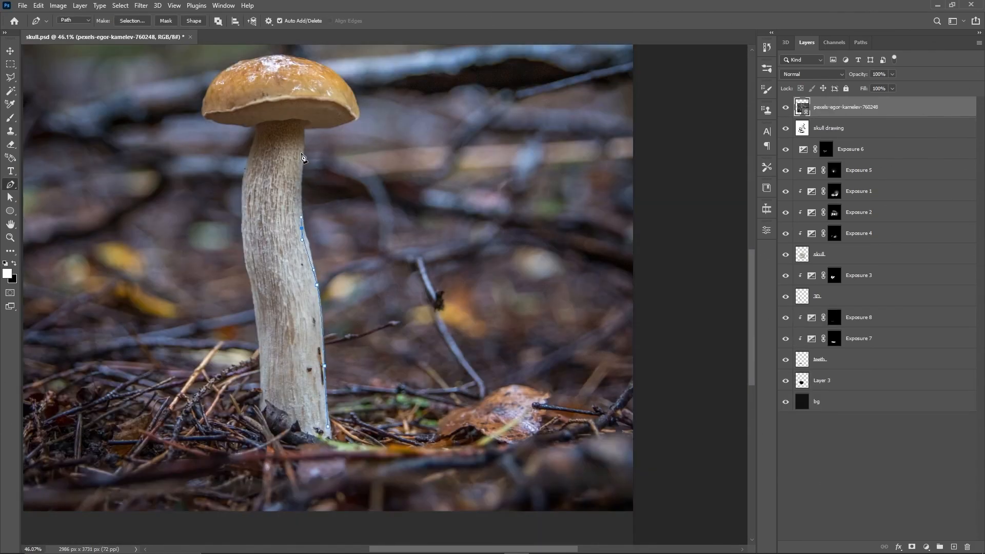
Step: Trace the stem of the brown mushroom in the placed photo with the Pen tool and isolate it from its background
right_click(329, 430)
click(299, 362)
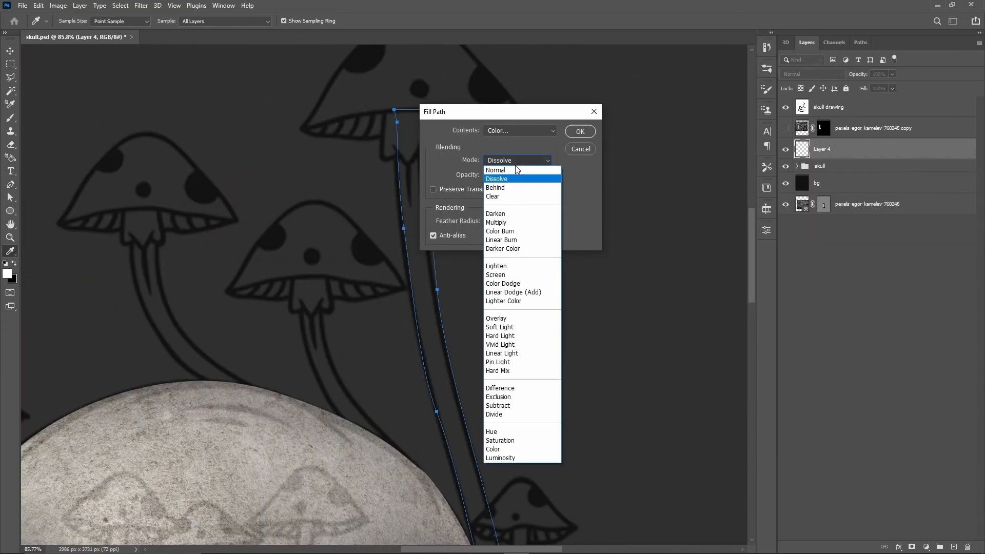
Step: Fill the path of the tallest mushroom's stem with light grey in Normal mode on Layer 4, and delete the path
click(501, 169)
click(580, 132)
right_click(417, 134)
click(431, 143)
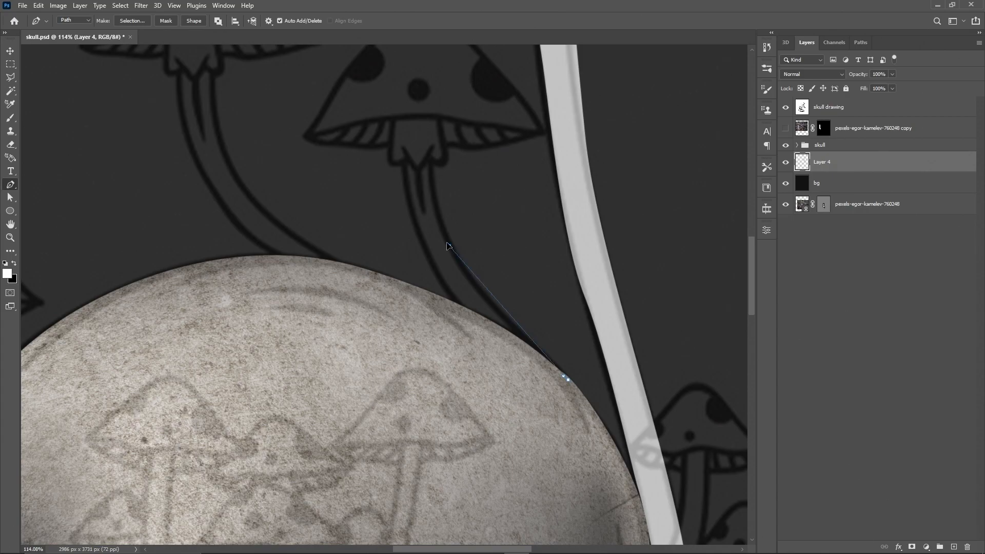
Step: Trace the stem of the shorter mushroom beside the tallest one, fill it with light grey, and delete the path
right_click(452, 259)
click(464, 318)
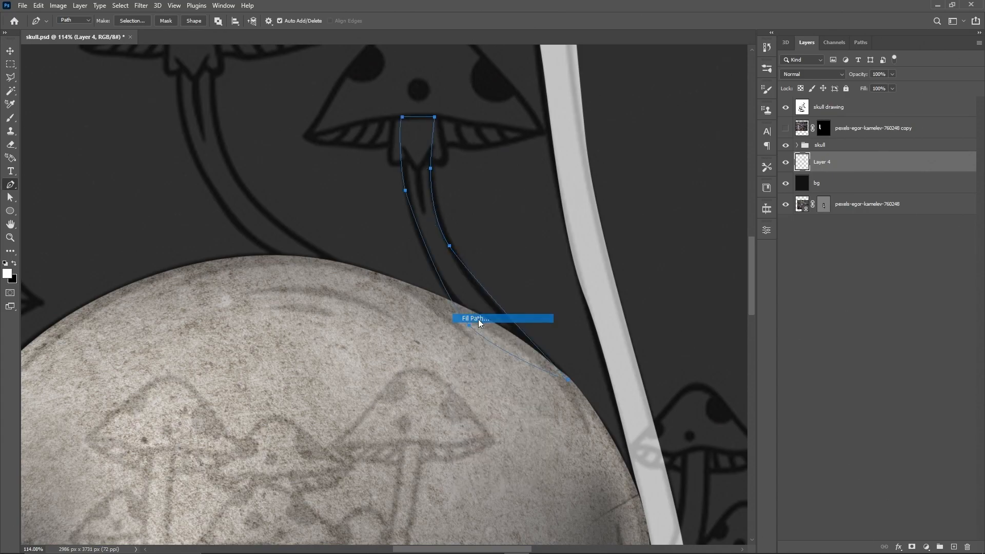
click(578, 134)
right_click(410, 152)
click(426, 166)
key(ctrl+0)
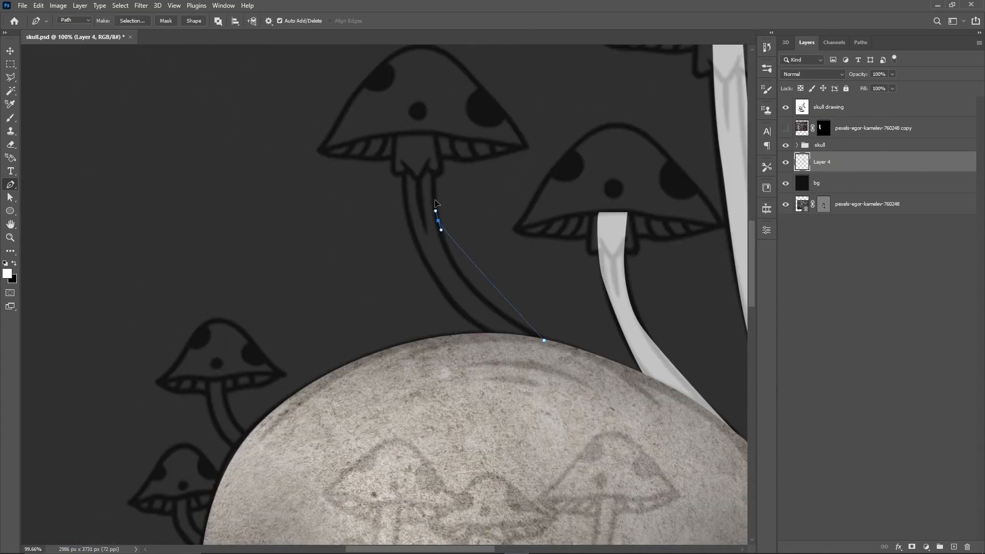
Step: Outline the curved stem of the large mushroom above the skull's crown, fill it with light grey, and delete the path
drag(436, 185, 433, 160)
right_click(413, 237)
click(442, 299)
click(579, 133)
right_click(418, 158)
click(437, 172)
key(ctrl+0)
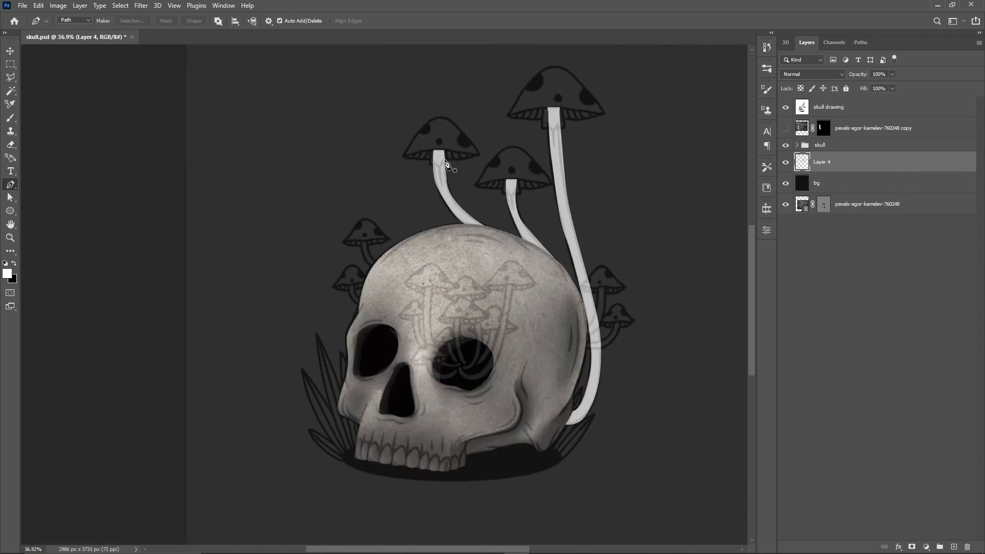
Step: Outline and fill the stem of the upper small mushroom behind the forehead with light grey, and delete the path
drag(379, 200, 382, 205)
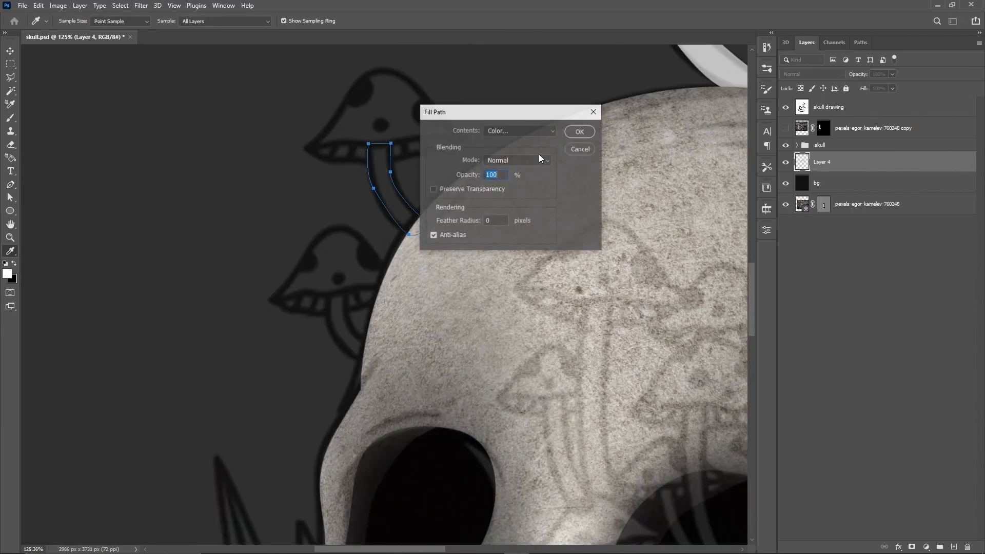
click(579, 133)
right_click(377, 170)
click(403, 185)
scroll(414, 185, down, 5)
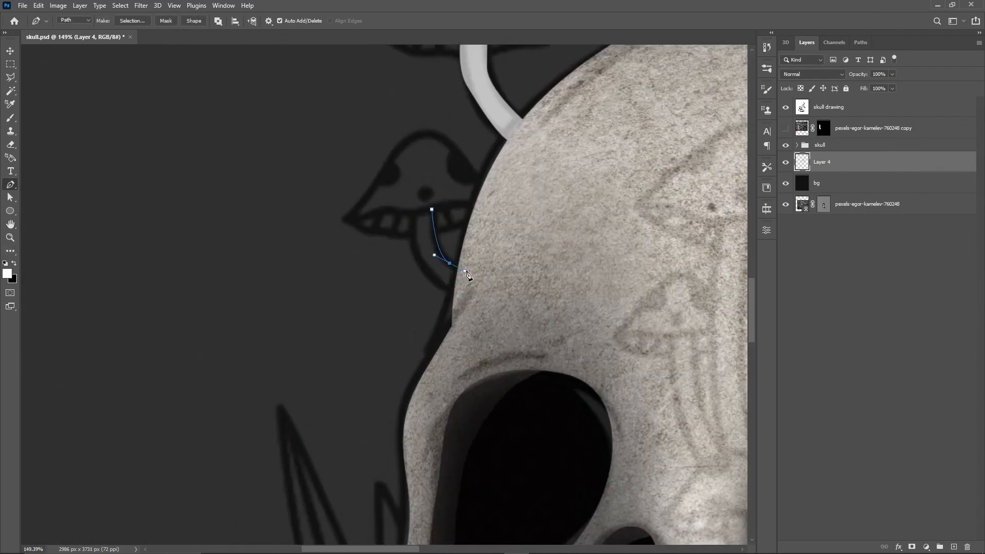
Step: Fill the outlined stem of the lower small mushroom at the forehead edge with light grey and remove its path
right_click(417, 243)
click(447, 304)
click(580, 132)
right_click(424, 239)
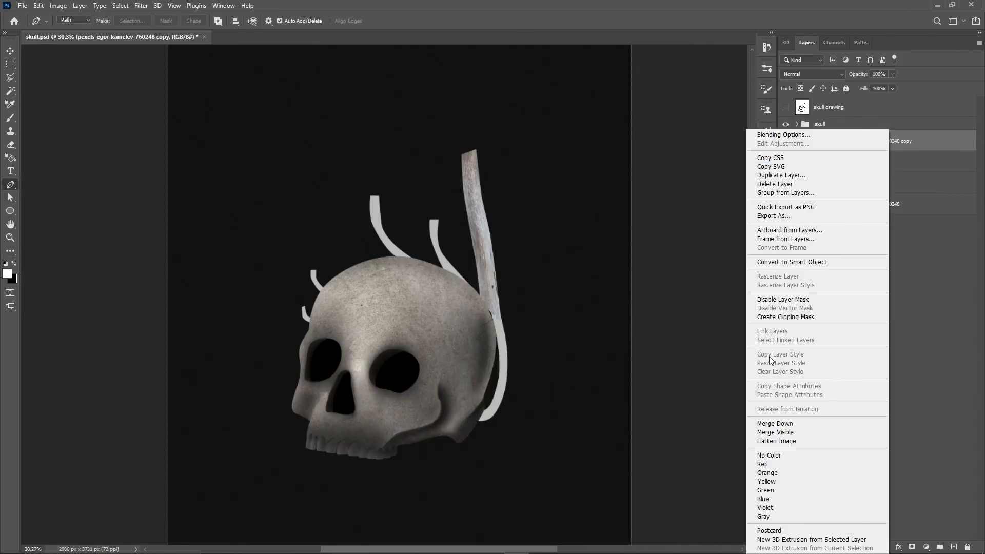
Step: Clip the stem texture copy to Layer 4 and transform it to run along the tallest stem
click(841, 318)
scroll(500, 210, up, 2)
key(ctrl+t)
drag(473, 293, 500, 388)
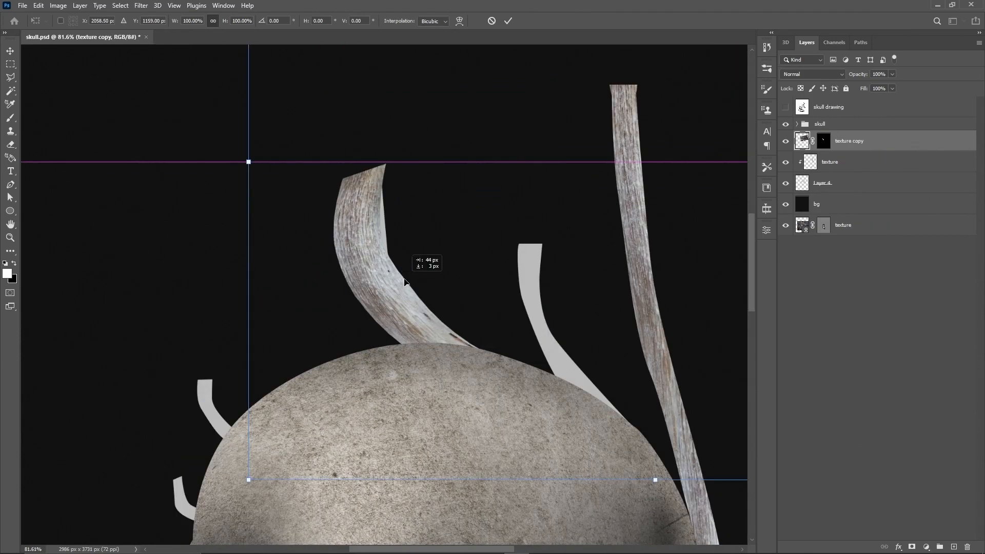
Step: Position a texture copy over the curved stem above the skull's crown and clip it to Layer 4
drag(410, 273, 400, 281)
click(508, 21)
right_click(867, 141)
click(753, 313)
key(e)
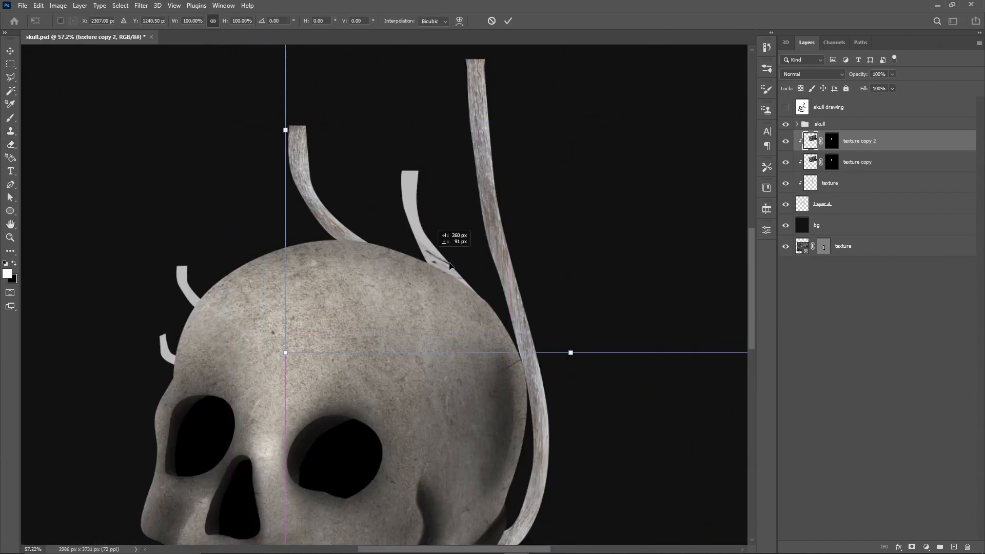
Step: Place a texture copy over the shorter stem beside the tallest one, and scale another down for the small forehead stems
drag(441, 232, 556, 460)
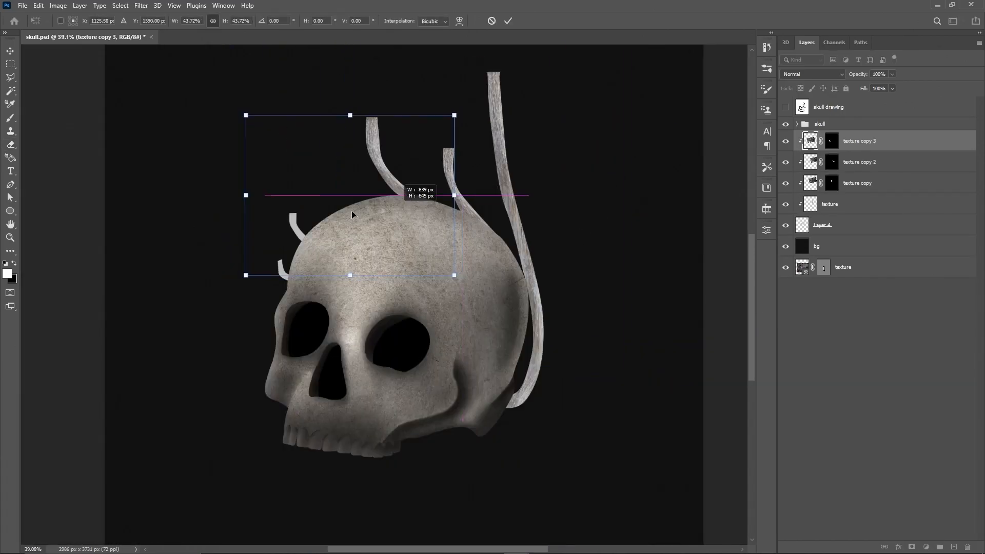
drag(352, 211, 379, 224)
mouse_move(358, 212)
mouse_down()
mouse_move(338, 355)
mouse_move(328, 374)
mouse_move(319, 364)
mouse_up()
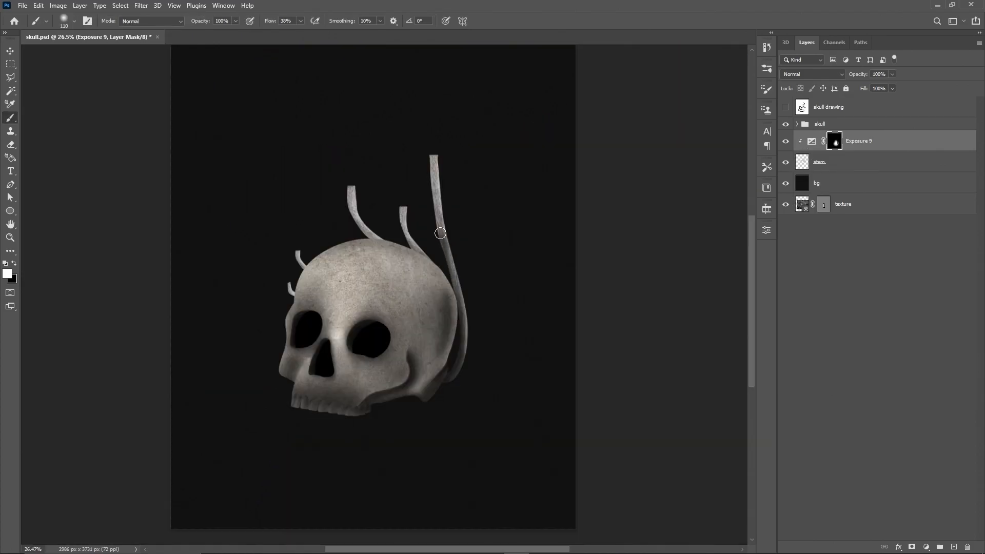
Step: Fill the stem path of the upper small mushroom behind the skull with light grey on Layer 4, and delete the path
scroll(389, 215, up, 5)
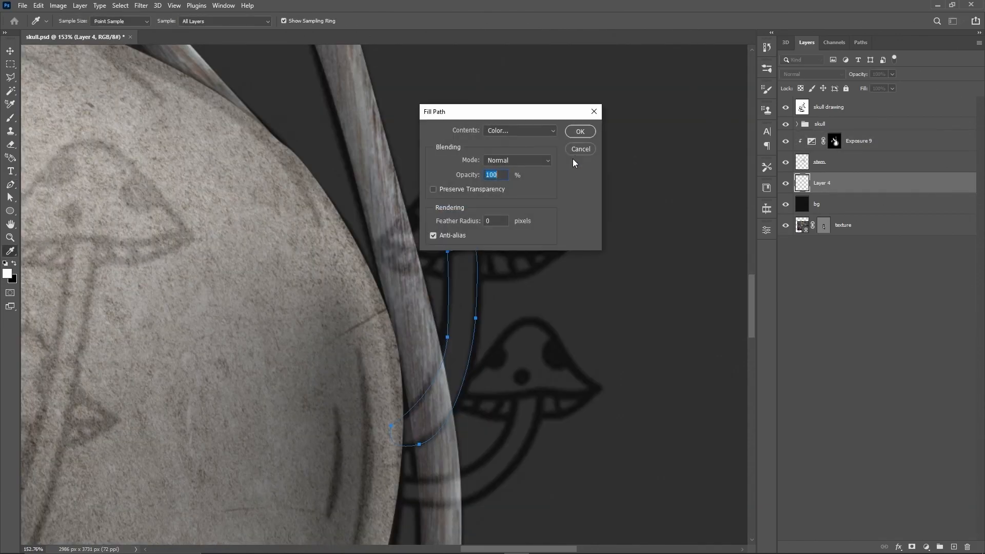
key(Return)
right_click(453, 289)
click(492, 303)
Step: Fill the stem path of the lower small mushroom behind the skull with light grey, and delete the path
key(Return)
right_click(547, 307)
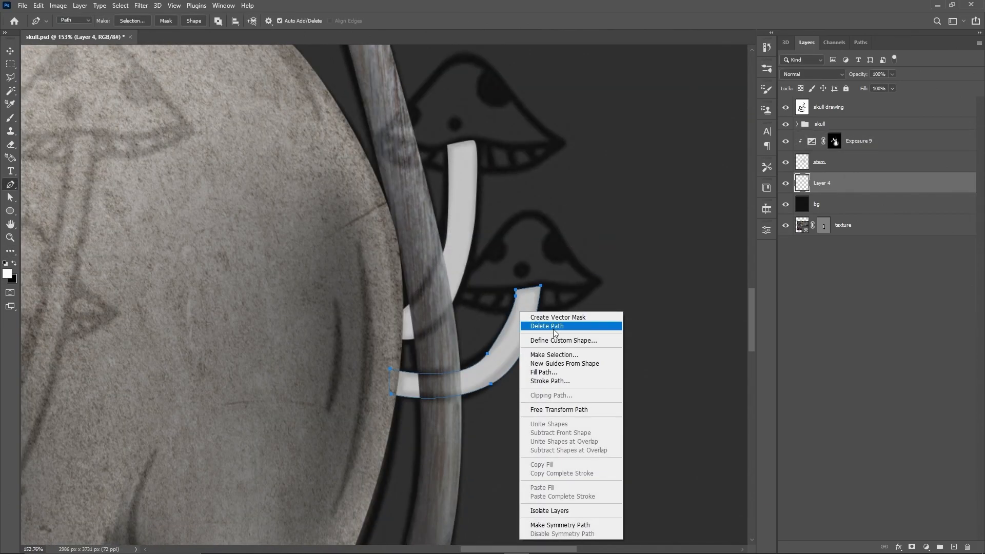
click(559, 322)
Step: Position texture copies over the two small stems behind the skull and clip them to Layer 4
scroll(556, 334, down, 3)
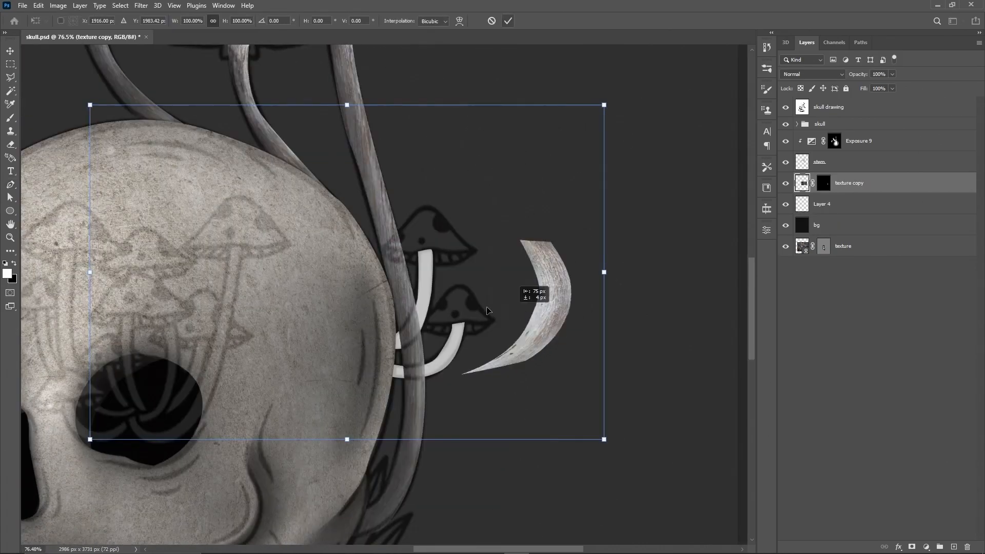
drag(488, 310, 414, 302)
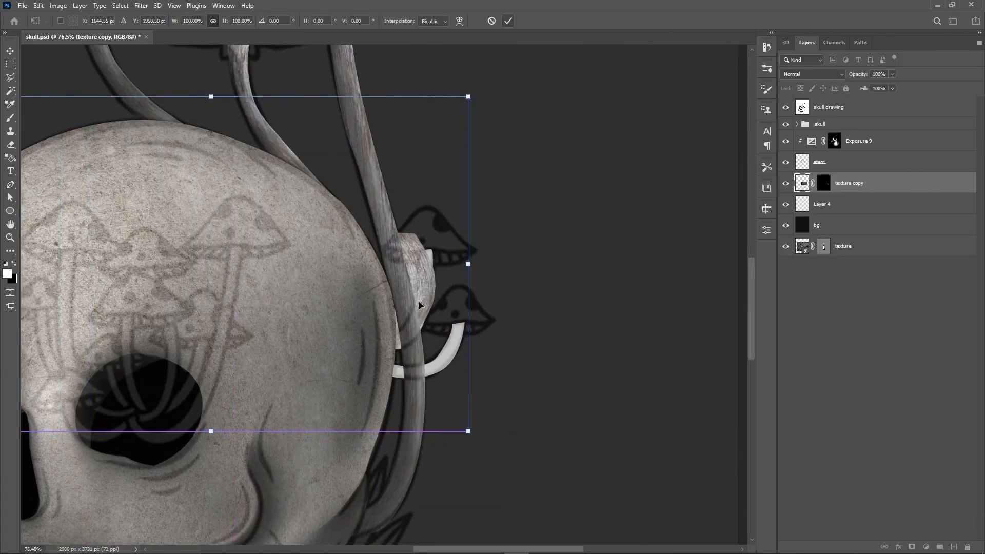
key(Return)
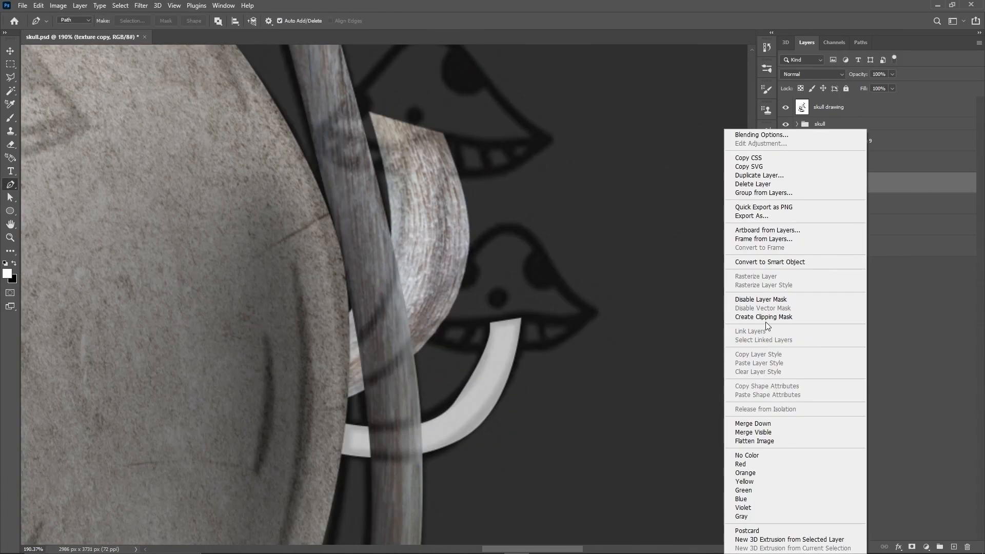
click(765, 316)
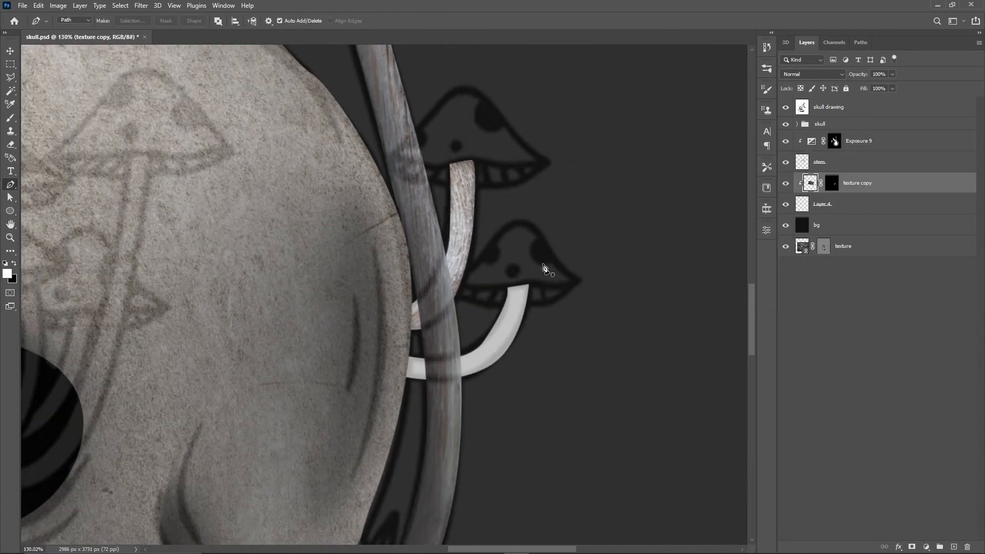
drag(543, 266, 568, 454)
drag(477, 371, 511, 310)
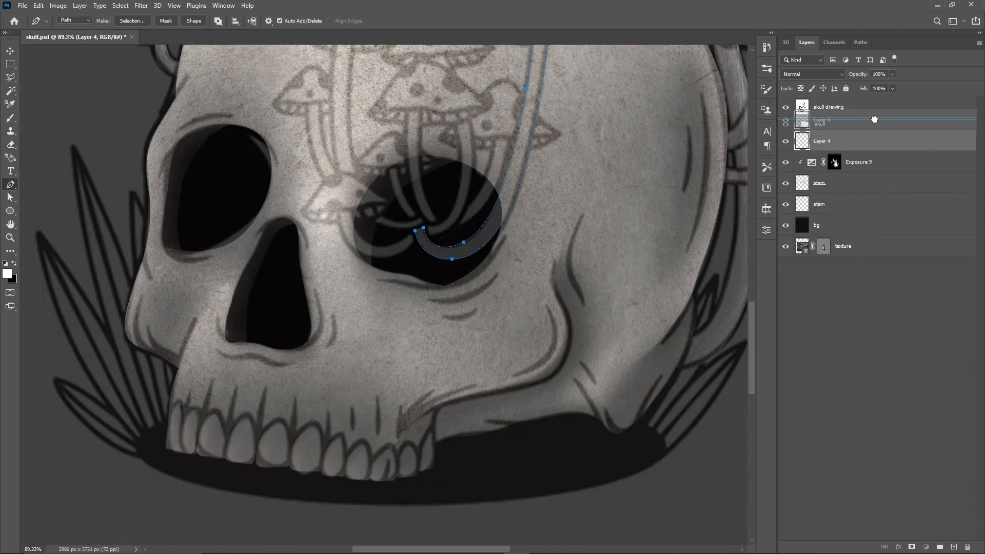
Step: Move Layer 4 above the skull group and fill the outlined stems rising from the right eye socket with light grey
drag(873, 119, 874, 119)
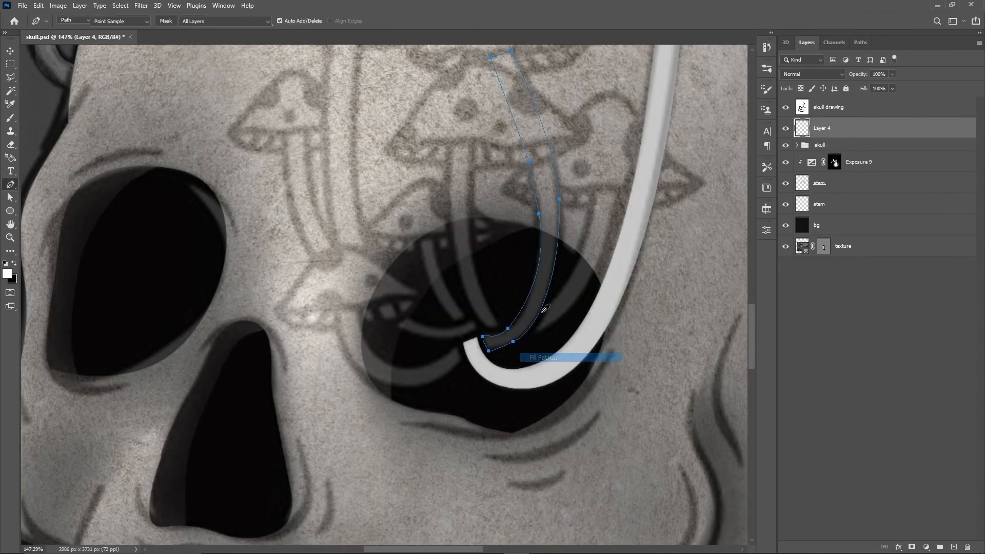
click(559, 357)
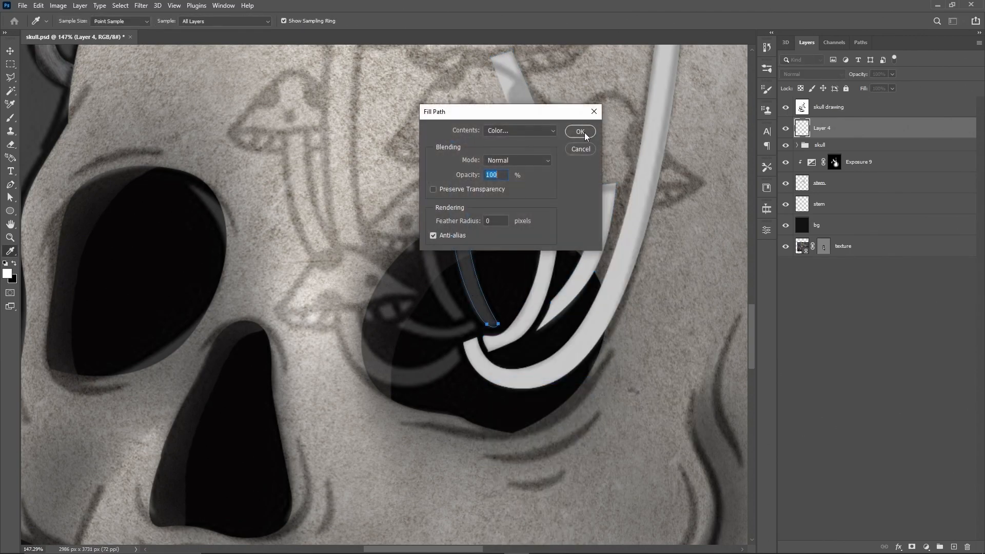
click(580, 131)
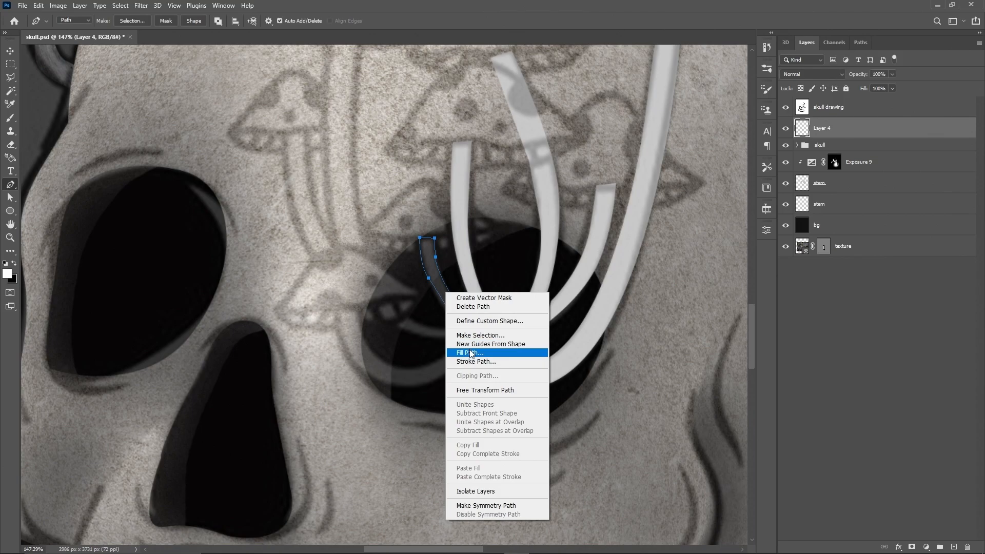
Step: Fill the short inner stem and the long stem curving out of the left side of the eye socket with light grey
click(411, 404)
click(580, 131)
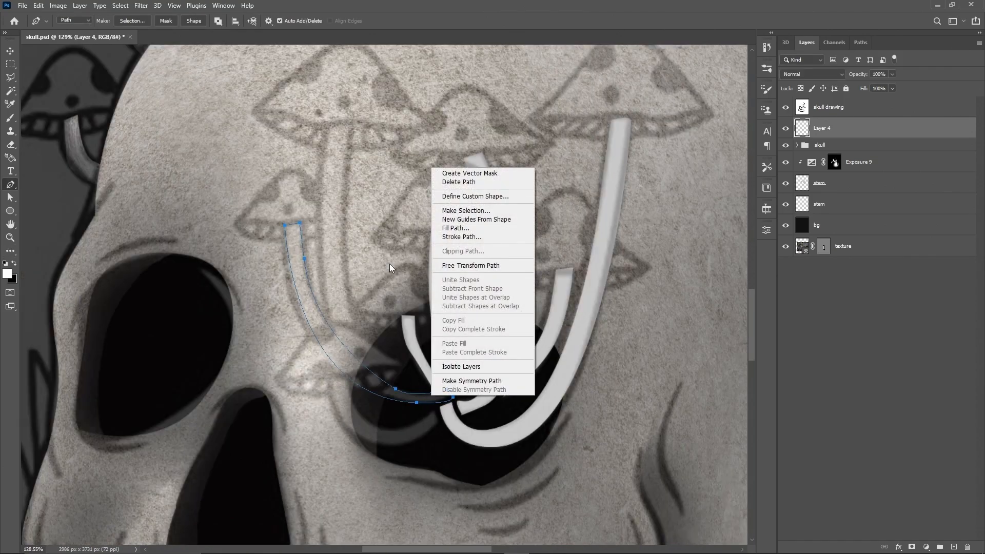
click(451, 224)
click(580, 132)
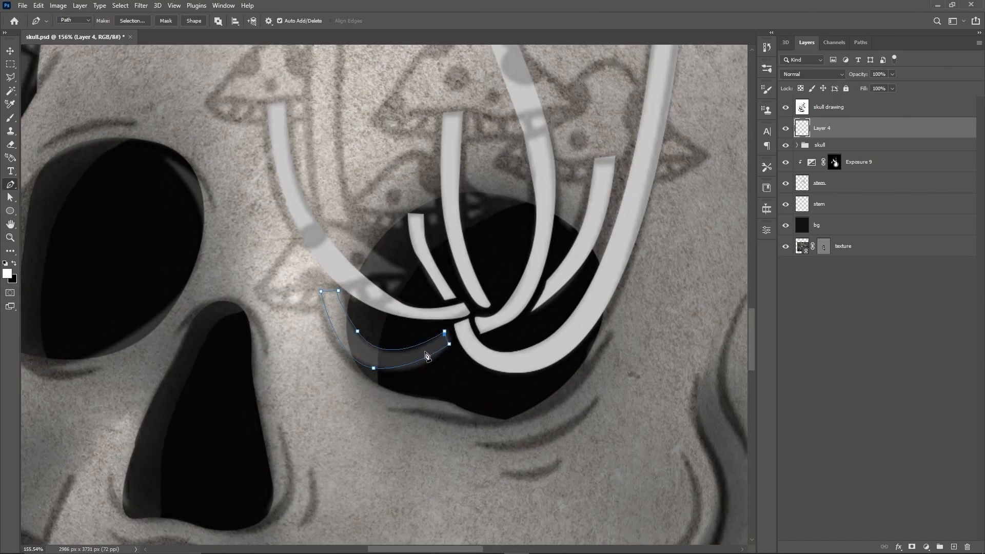
Step: Fill the lowest curved stem of the eye-socket cluster and the straight vertical stem on the forehead with light grey
right_click(423, 122)
click(472, 172)
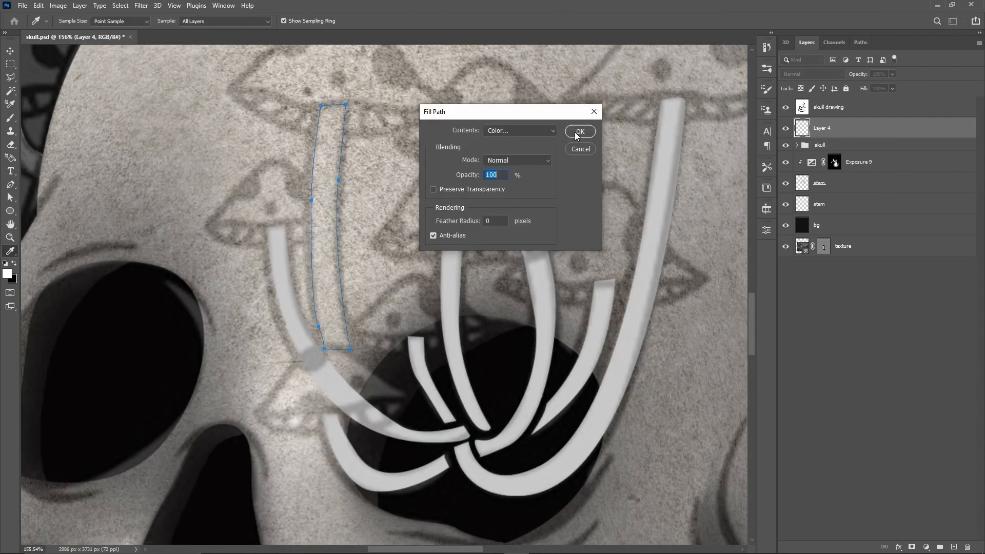
click(579, 132)
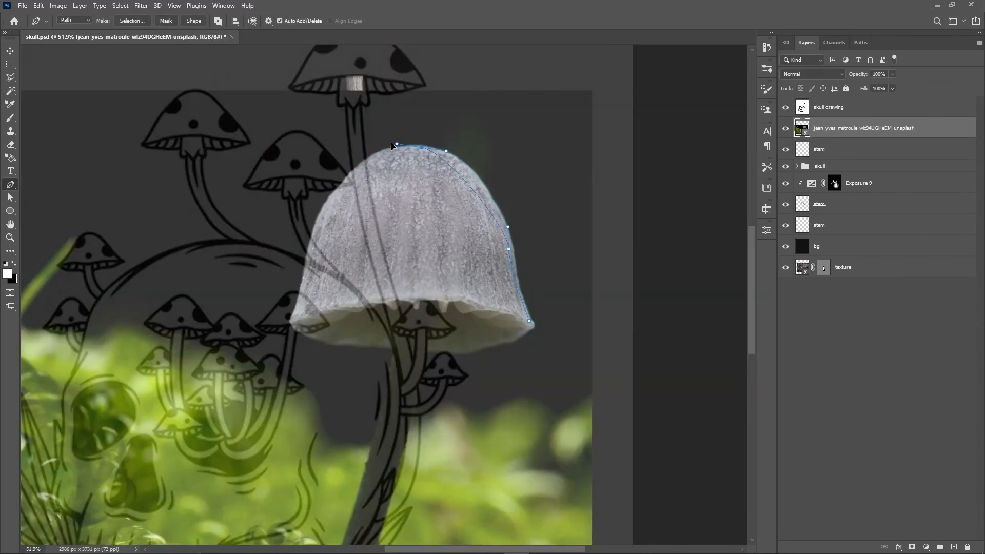
Step: Cut out the grey mushroom cap from the placed photo along its traced outline and reshape it with Liquify
right_click(460, 228)
click(472, 277)
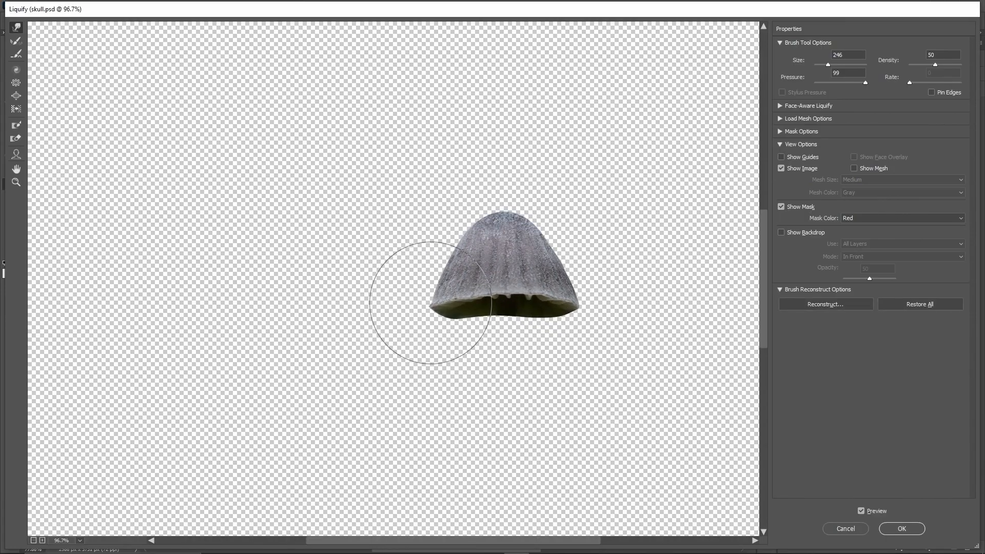
drag(577, 254, 549, 237)
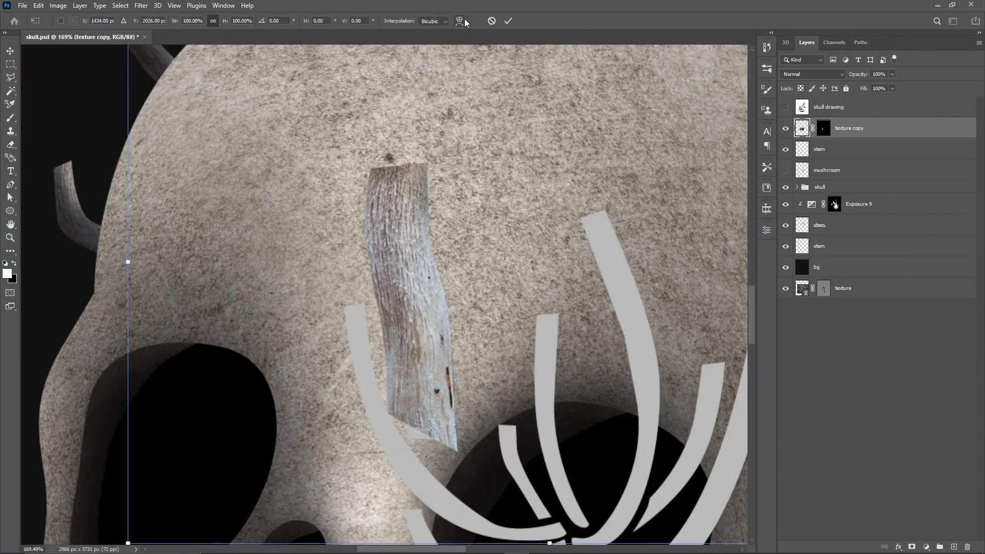
Step: Warp copies of the wood texture along the eye-socket stems and shade the stems inside the socket through the Exposure 10 mask
drag(416, 328, 367, 334)
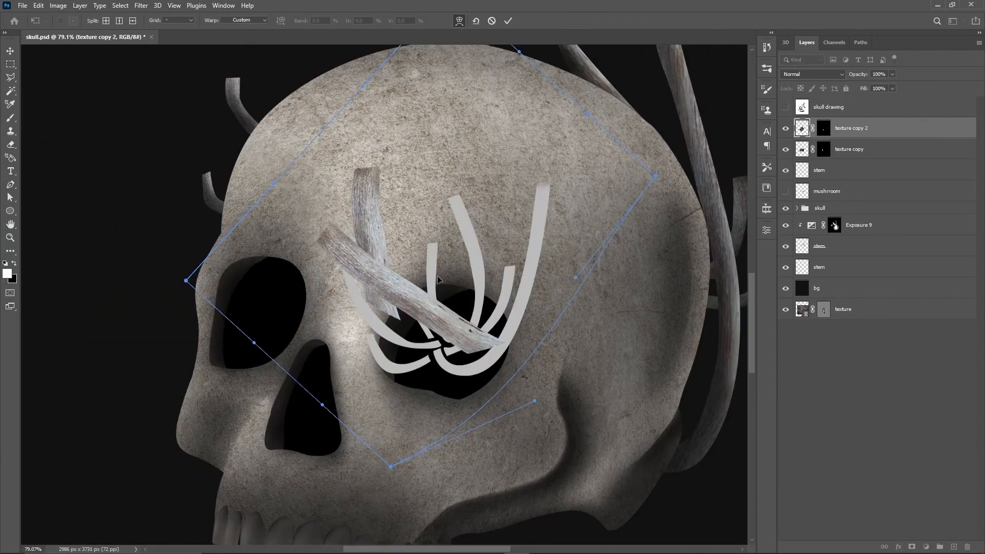
drag(397, 308, 425, 288)
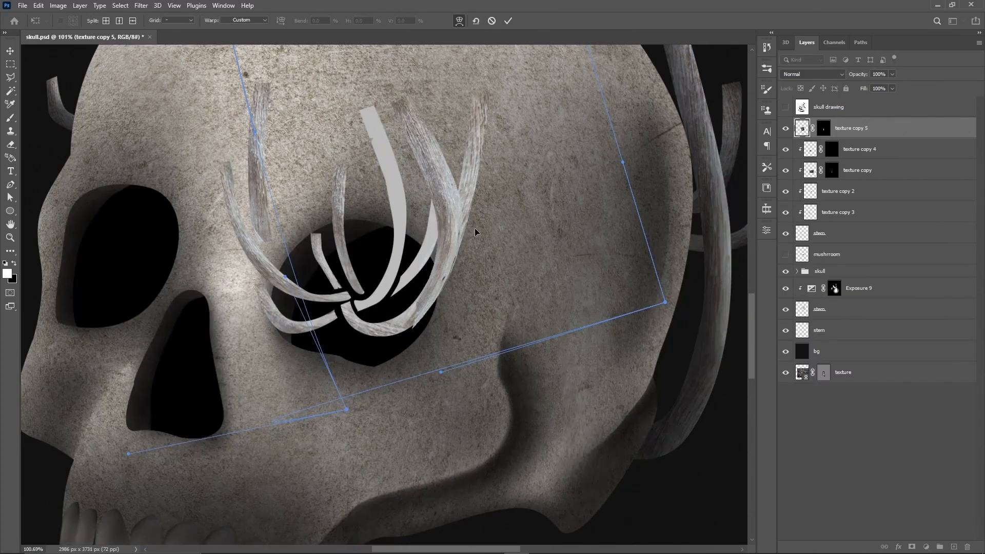
drag(472, 230, 405, 248)
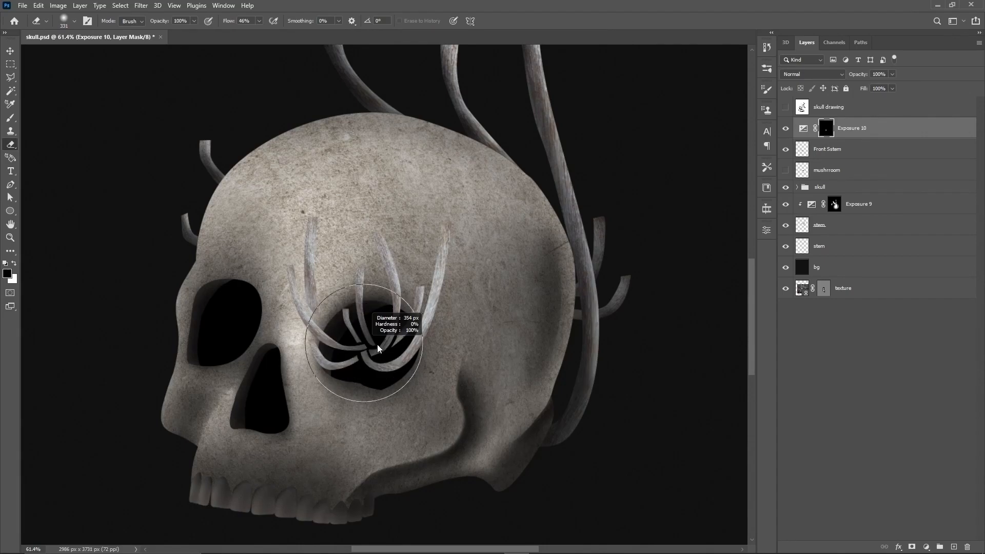
drag(385, 329, 380, 389)
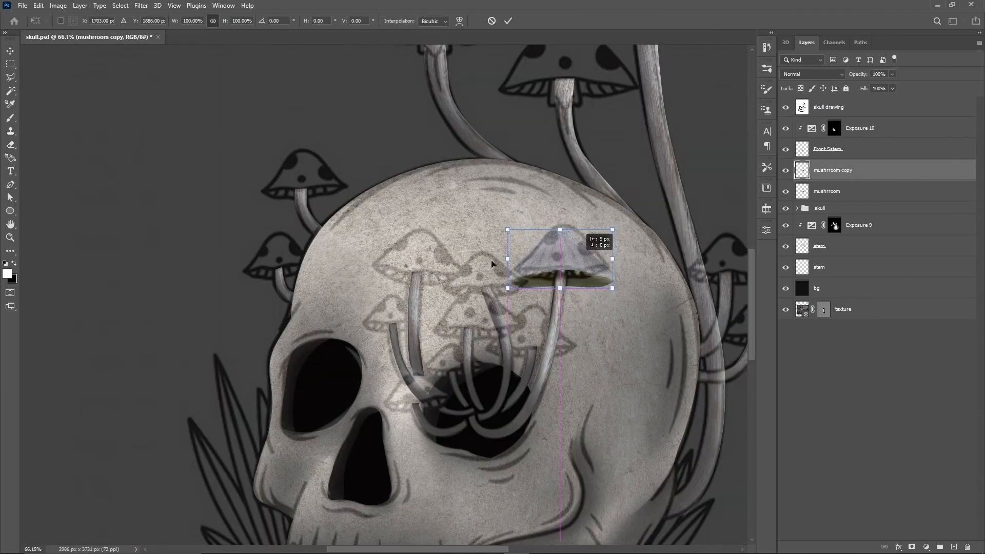
Step: Place resized copies of the grey mushroom cap over each drawn cap of the eye-socket cluster
drag(565, 230, 513, 257)
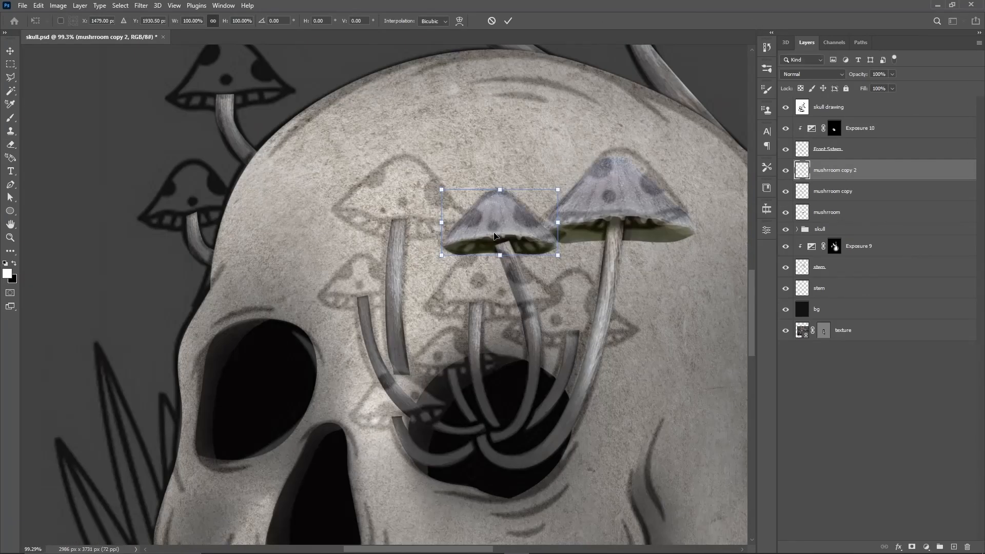
mouse_move(482, 205)
mouse_down()
mouse_move(429, 200)
mouse_move(478, 191)
mouse_up()
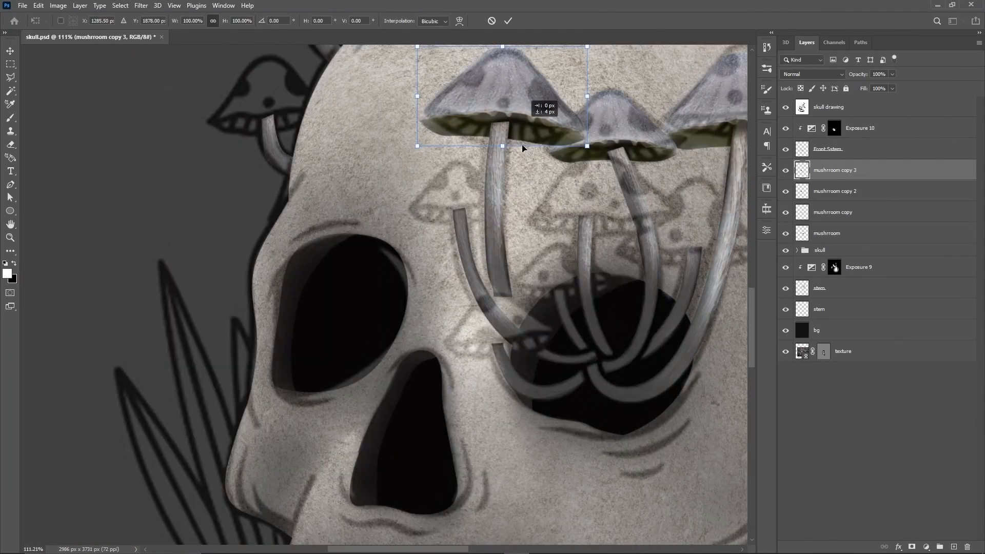
drag(548, 118, 460, 206)
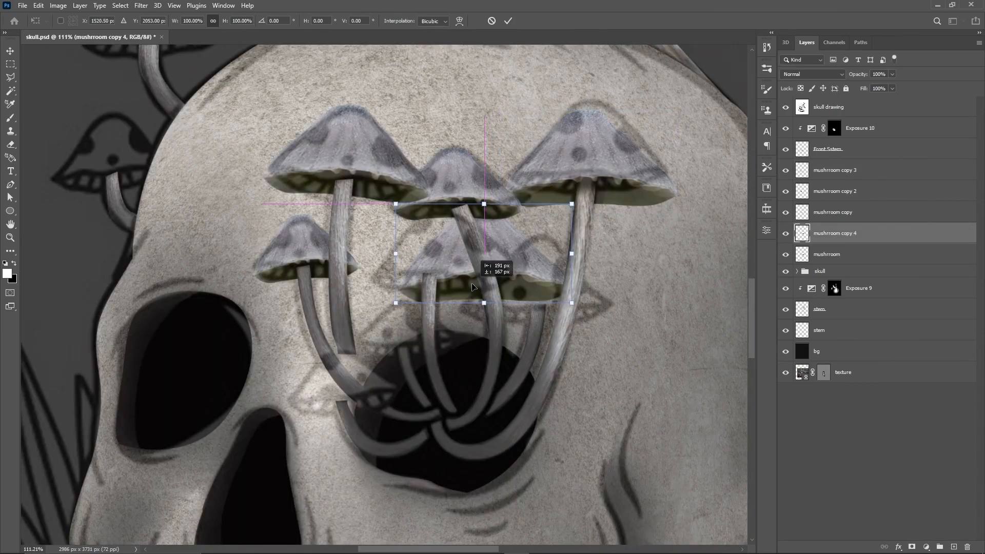
drag(473, 286, 431, 269)
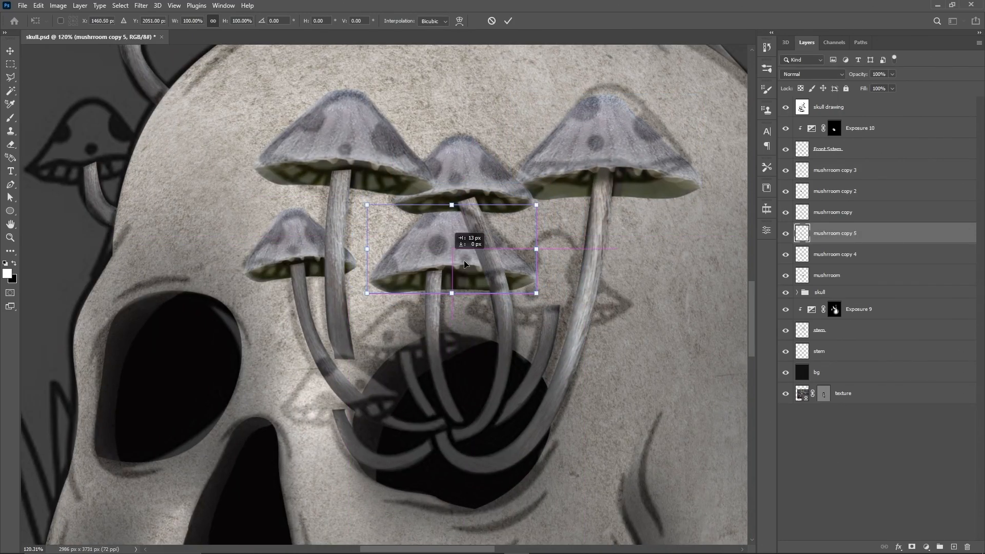
drag(443, 267, 564, 318)
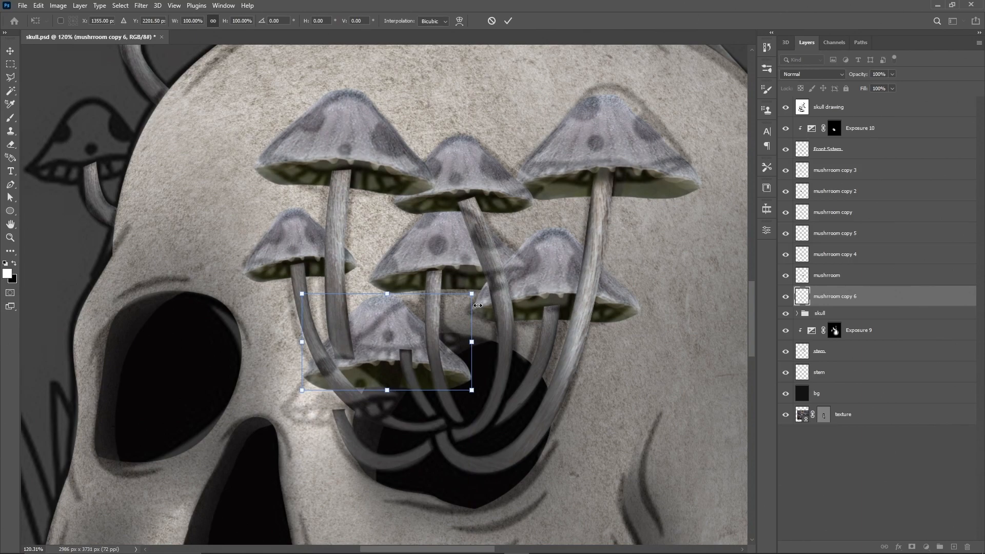
drag(477, 305, 446, 313)
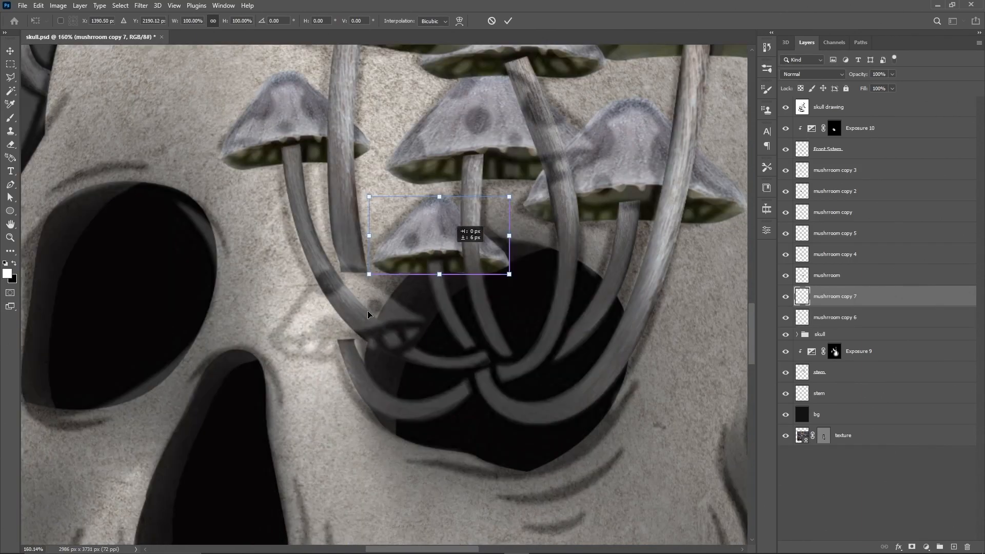
mouse_move(469, 236)
mouse_down()
mouse_move(353, 319)
mouse_move(344, 266)
mouse_up()
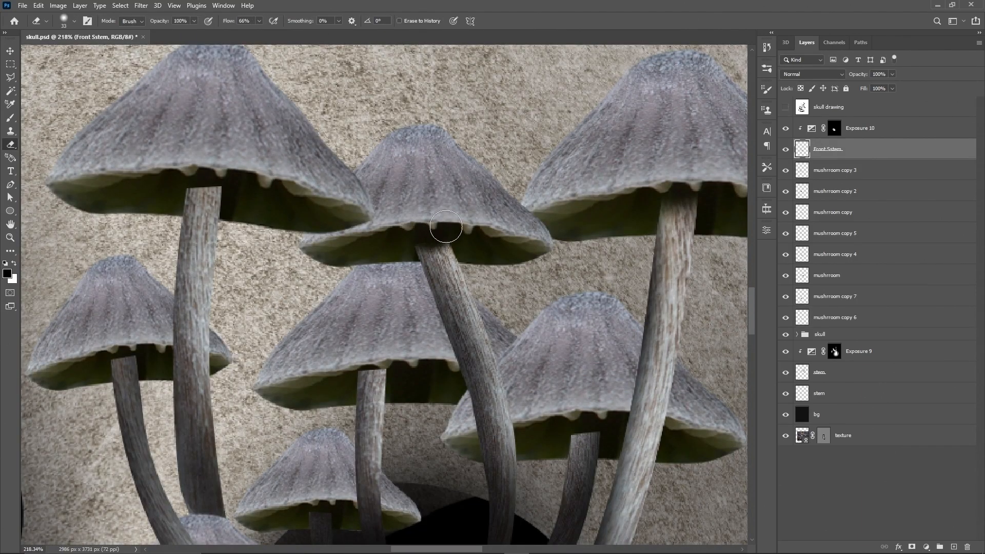
Step: Soften the tops of the Front Sstem stems with the Eraser so they blend into the undersides of their caps
scroll(190, 172, down, 3)
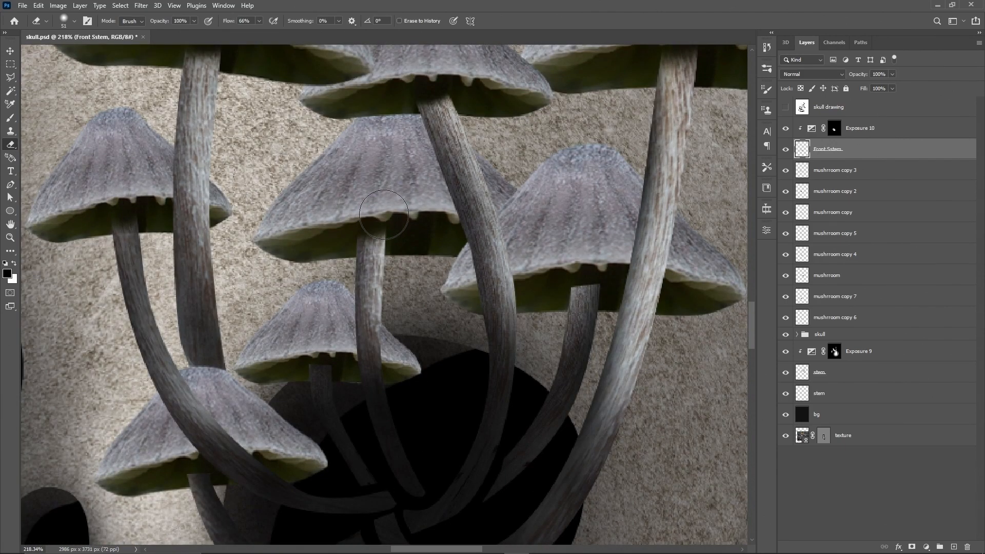
key(bracketleft)
key(bracketleft)
key(bracketleft)
key(bracketleft)
scroll(185, 267, down, 4)
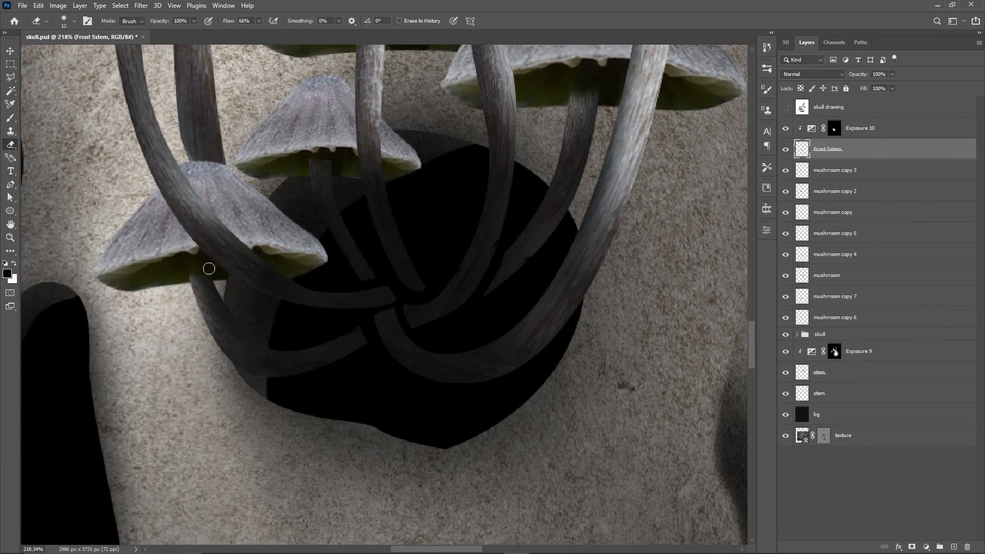
key(bracketright)
key(bracketright)
key(bracketright)
scroll(409, 230, up, 3)
scroll(367, 230, down, 4)
key(bracketright)
key(bracketright)
key(bracketright)
key(bracketright)
key(bracketright)
key(bracketright)
key(bracketright)
key(bracketright)
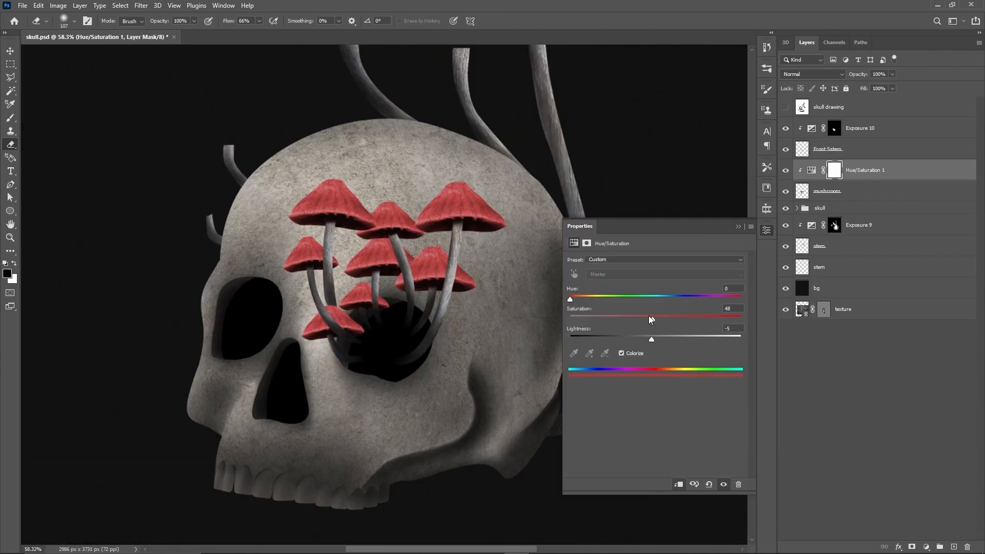
Step: Lower the saturation of the red colorized Hue/Saturation adjustment clipped to the eye-socket mushroom caps
drag(648, 315, 617, 318)
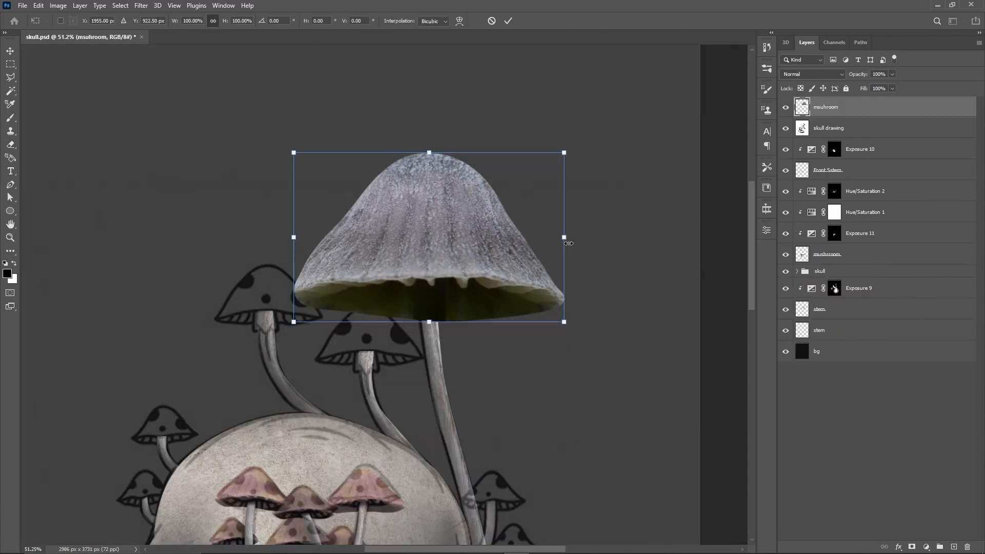
Step: Scale the large grey cap to fit the tallest stem and fit a smaller copy onto the stem left of it
drag(564, 328, 439, 272)
mouse_move(359, 234)
mouse_down()
mouse_move(441, 226)
mouse_move(441, 194)
mouse_move(355, 219)
mouse_up()
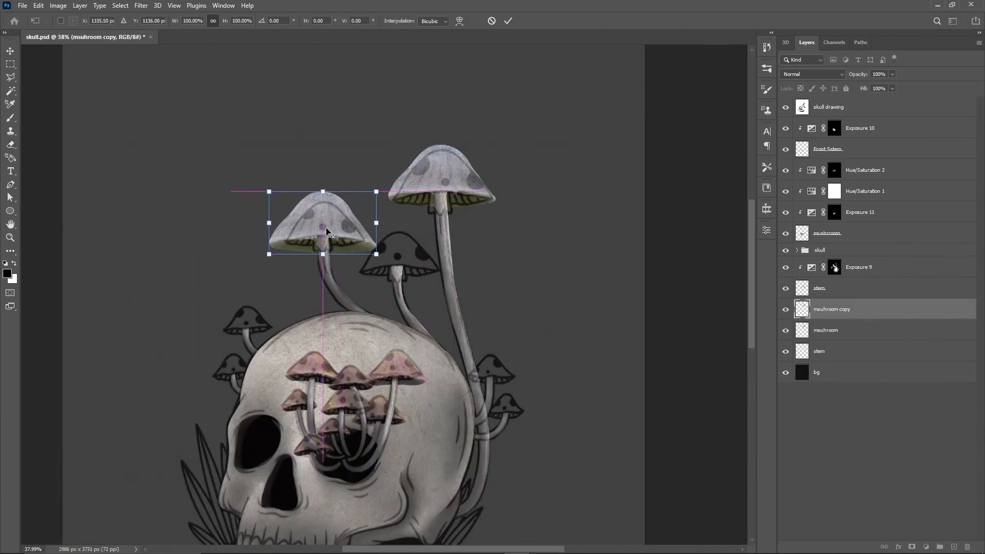
scroll(333, 233, up, 5)
drag(333, 117, 333, 170)
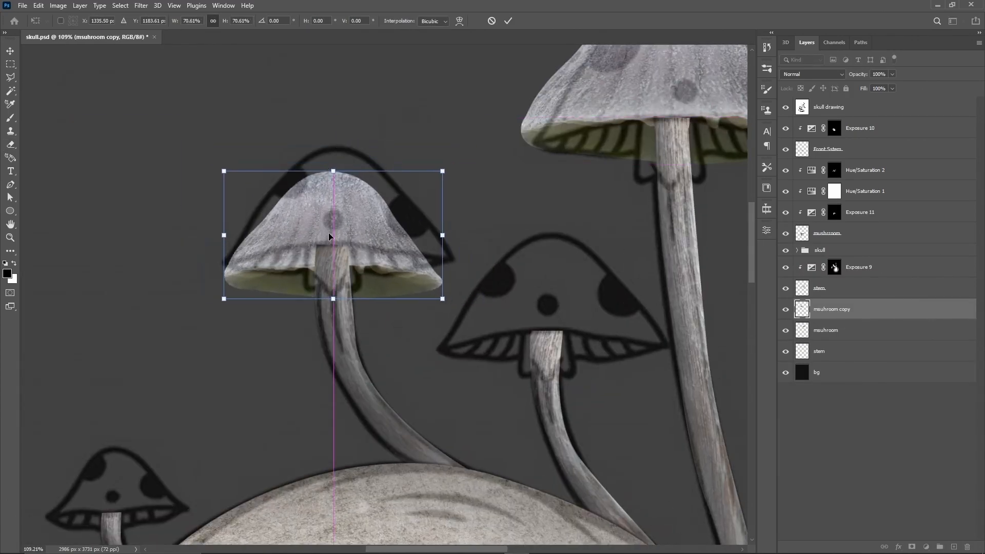
drag(328, 247, 336, 221)
drag(445, 273, 459, 281)
key(Return)
Step: Duplicate the fitted cap and place the copy on the middle stem rising behind the skull
key(ctrl+j)
key(ctrl+t)
drag(345, 229, 561, 313)
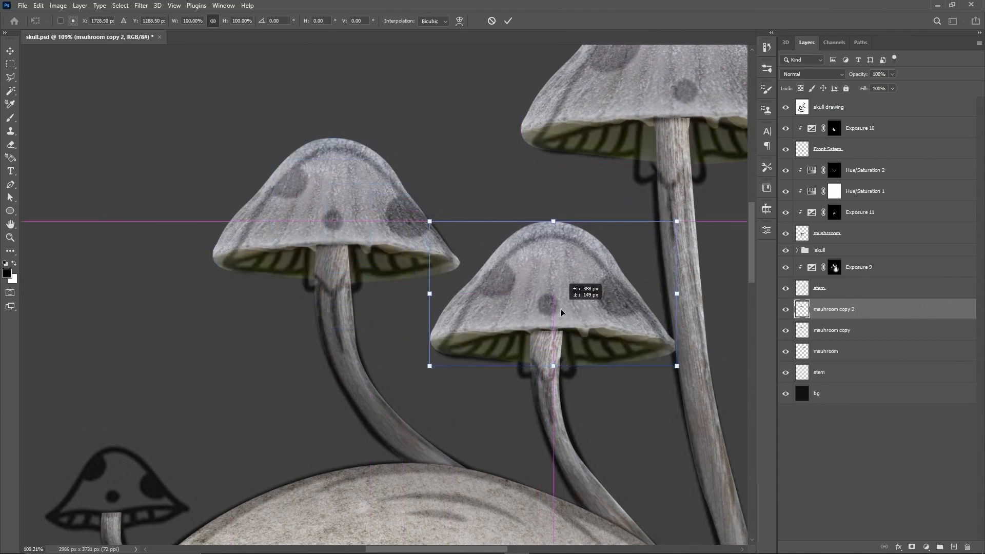
key(Return)
Step: Shrink further cap copies onto the two small stems right of the skull and send them behind the stems
key(ctrl+j)
key(ctrl+t)
scroll(561, 313, down, 5)
drag(246, 123, 362, 272)
scroll(363, 272, up, 5)
drag(552, 266, 507, 266)
key(Return)
key(ctrl+shift+bracketleft)
key(ctrl+j)
key(ctrl+t)
drag(332, 214, 395, 333)
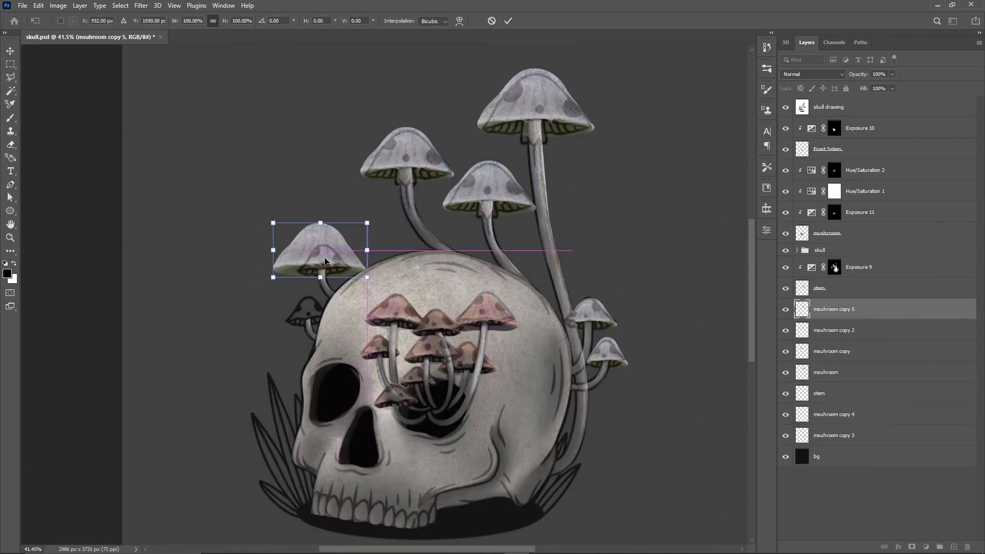
Step: Scale down cap copies to fit the two small stems on the skull's left side
scroll(324, 260, up, 4)
mouse_move(443, 235)
mouse_down()
mouse_move(318, 234)
mouse_move(338, 260)
mouse_up()
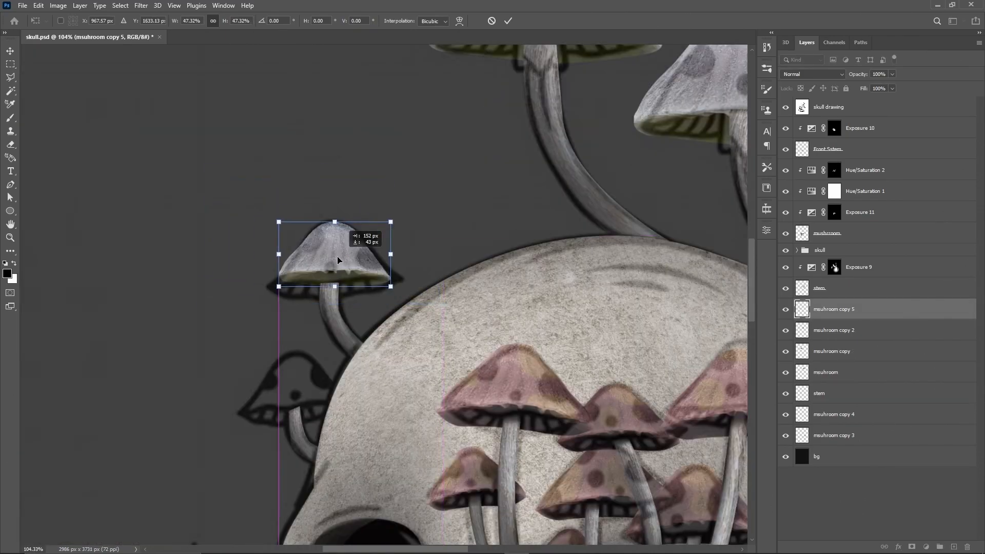
mouse_move(354, 268)
mouse_down()
mouse_move(324, 341)
mouse_move(318, 394)
mouse_up()
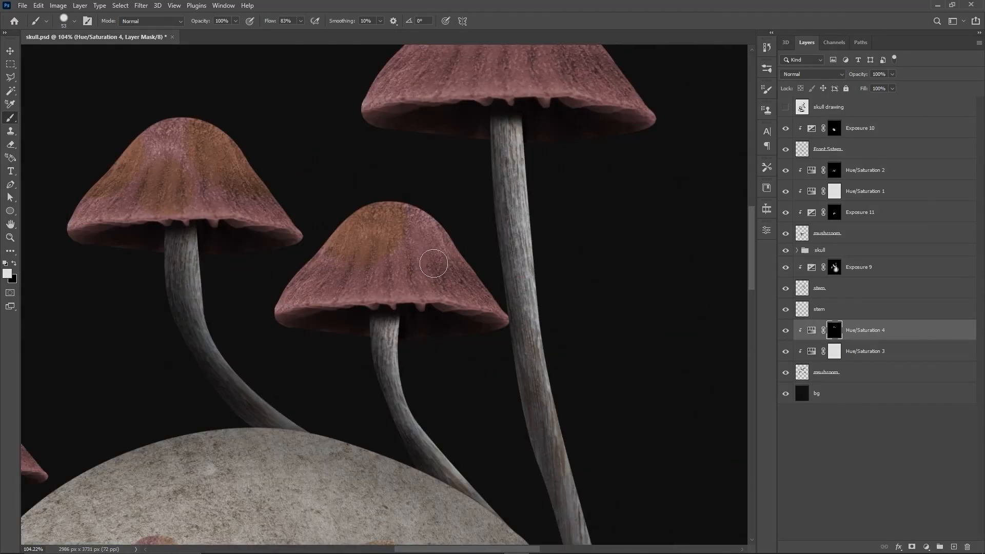
Step: Paint orange-brown patches on the background mushroom caps through the Hue/Saturation 4 layer mask
right_click(433, 264)
key(Return)
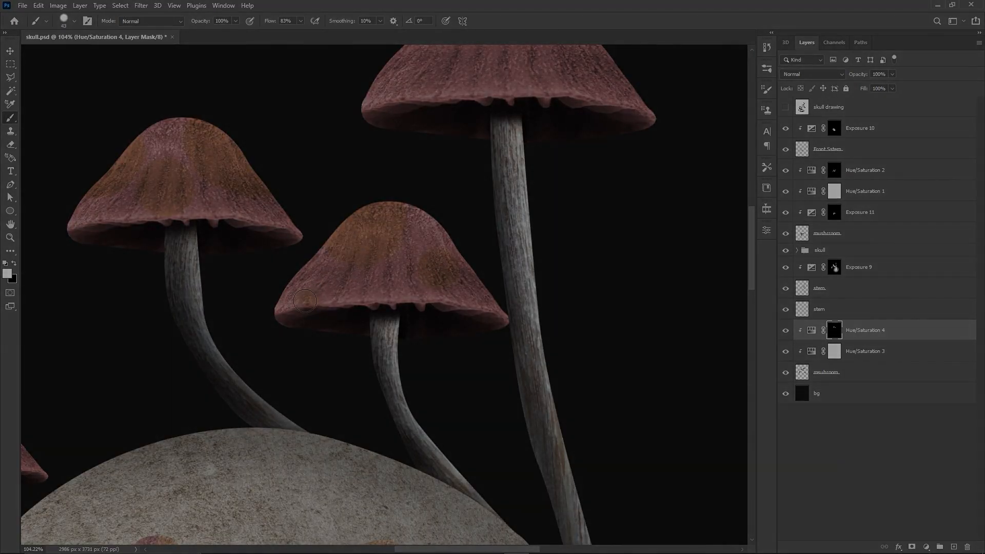
scroll(306, 300, down, 4)
scroll(300, 347, up, 4)
key(x)
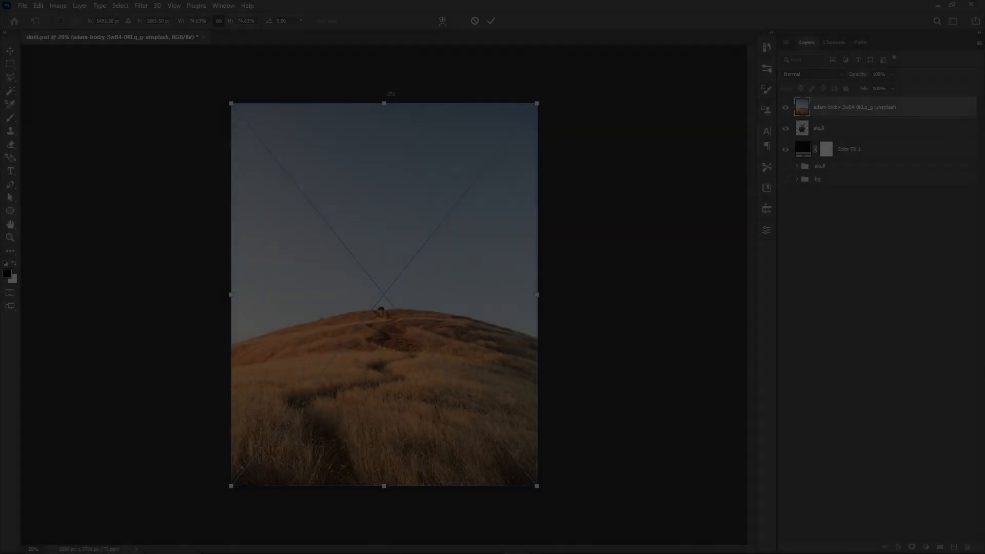
Step: Place the grassy hill photo and trace a path along the hill's ridge with the Pen tool
key(Return)
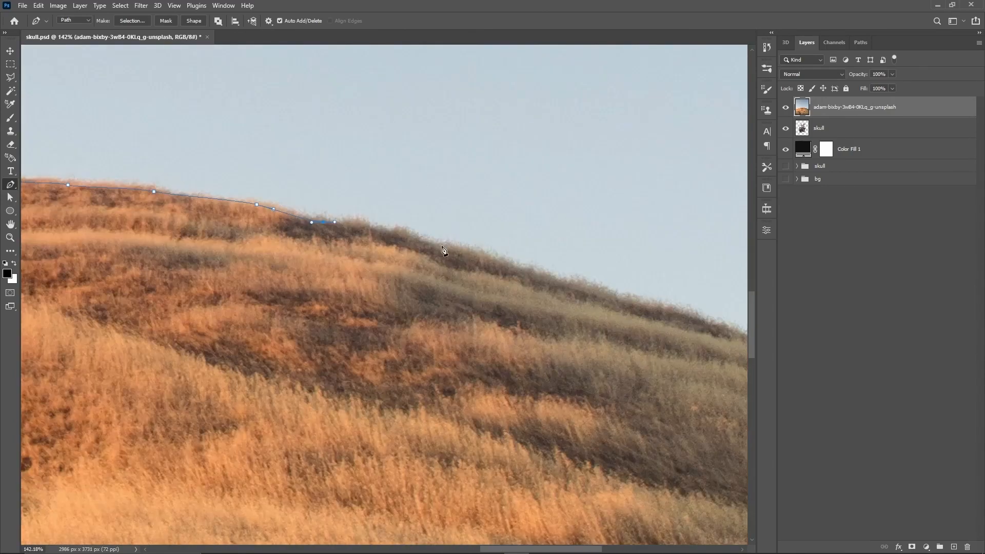
drag(452, 250, 468, 253)
drag(608, 300, 353, 144)
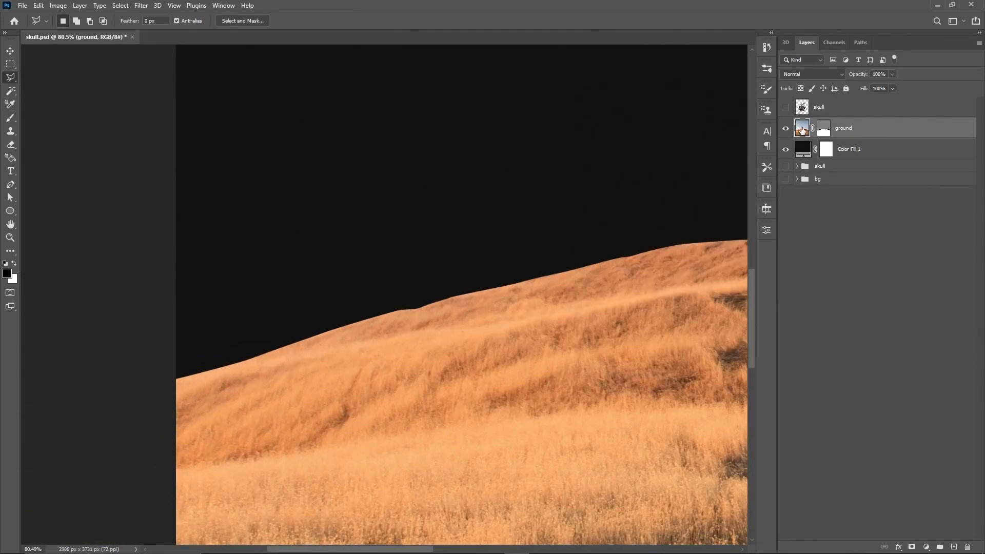
Step: Merge the masked ground layer with a new blank layer to flatten its mask
click(953, 547)
drag(851, 128, 855, 159)
shift+click(863, 129)
right_click(863, 129)
click(790, 427)
Step: Set up a grass-shaped Eraser tip at 33 px and roughen the left end of the hill's ridge
click(766, 88)
click(704, 132)
click(704, 162)
click(766, 90)
drag(409, 208, 235, 209)
scroll(163, 374, up, 4)
click(766, 90)
click(584, 131)
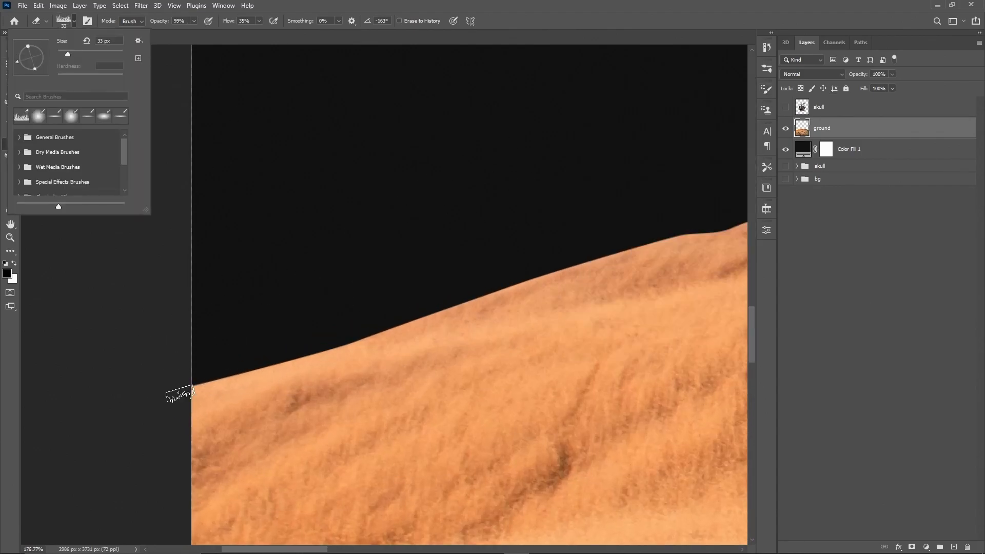
click(212, 380)
drag(263, 365, 285, 359)
Step: Switch to a spiky 65 px Eraser tip and roughen the rest of the hill's ridge into a grassy edge
click(767, 90)
click(705, 132)
click(766, 89)
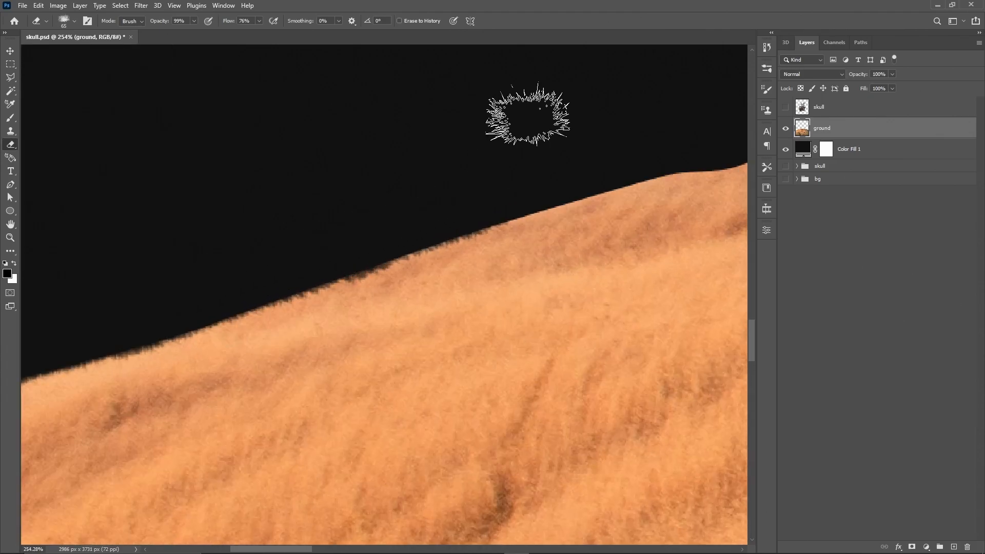
key(F5)
drag(226, 307, 285, 286)
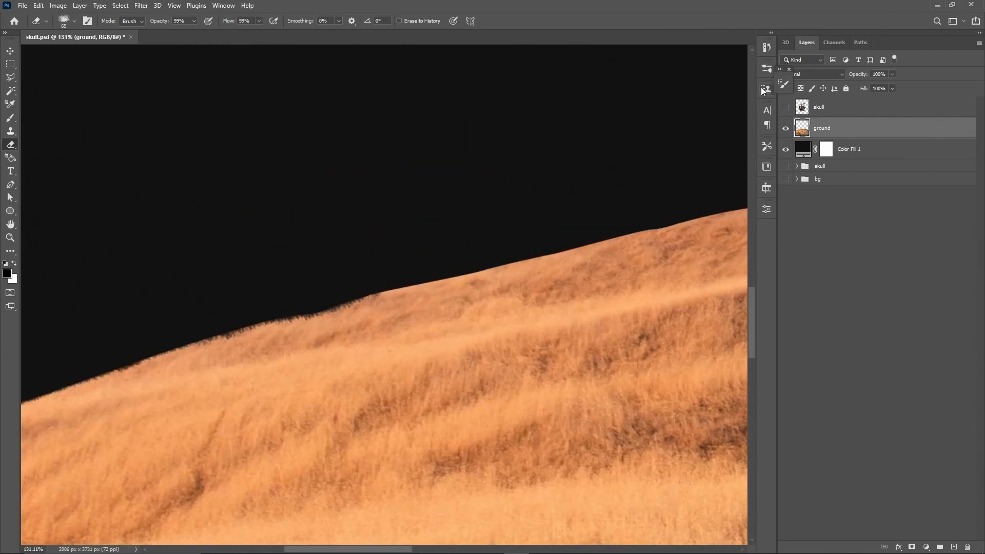
drag(342, 288, 226, 330)
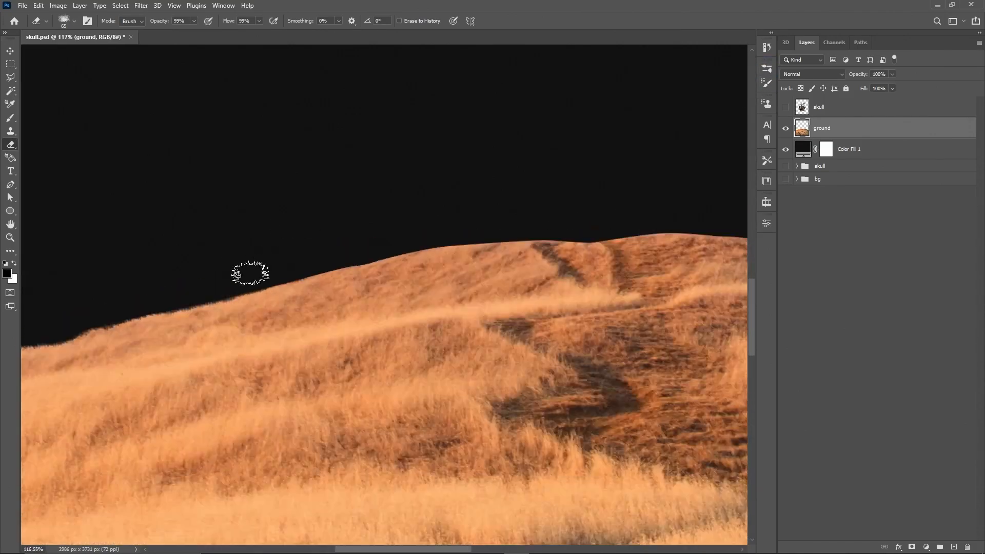
drag(371, 222, 421, 228)
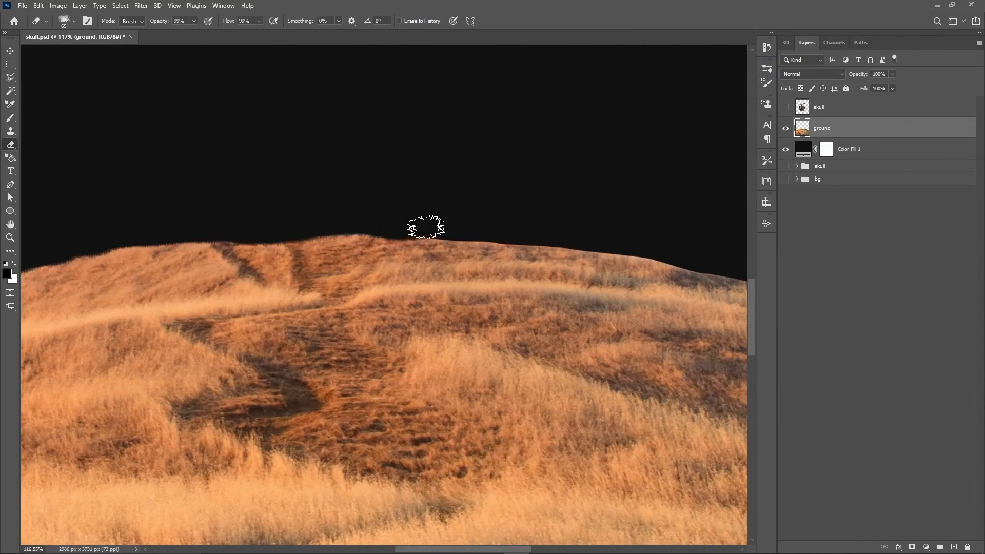
drag(578, 241, 527, 246)
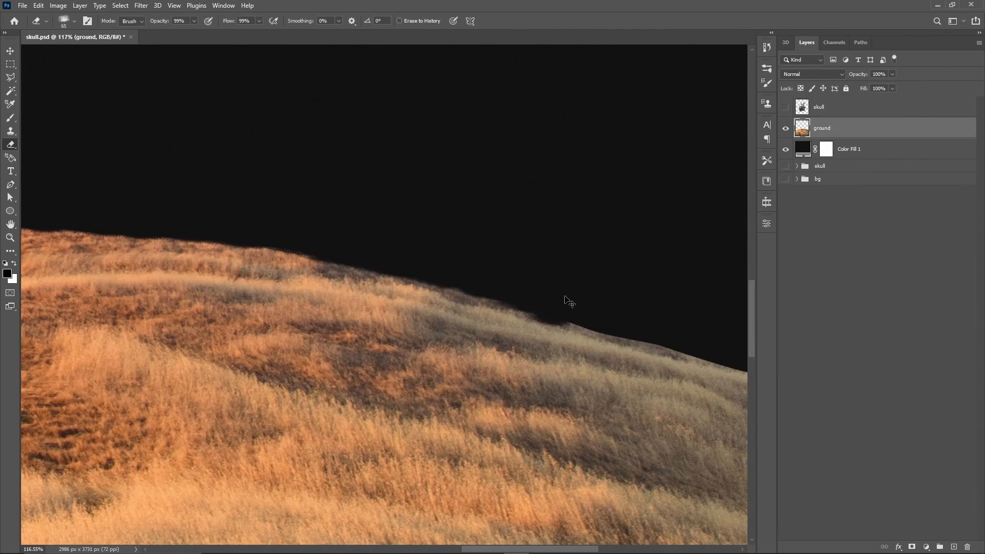
drag(288, 333, 371, 352)
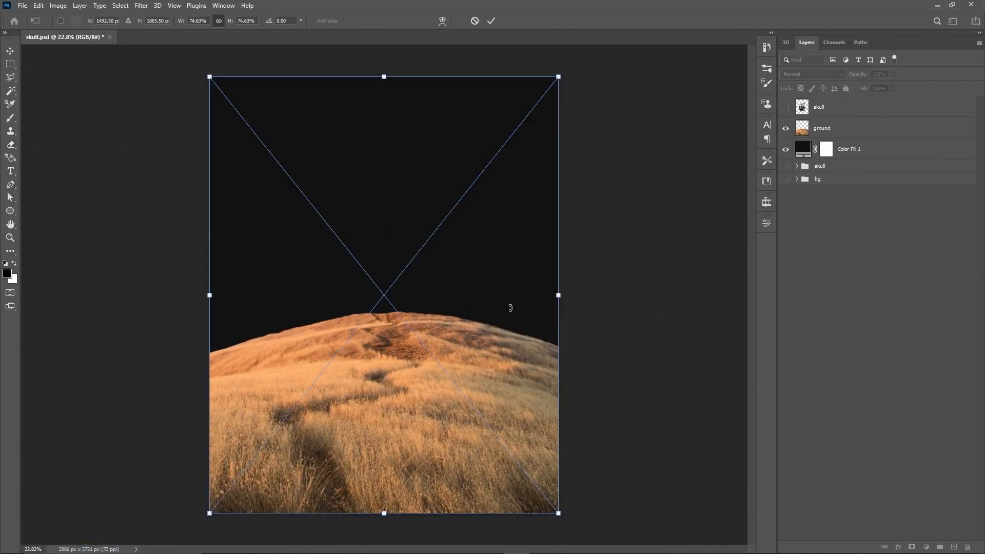
Step: Place the cloudy sky photo behind the ground layer and distort its corners so it fills the canvas above the hill
drag(410, 308, 410, 308)
drag(558, 513, 546, 484)
drag(209, 512, 229, 488)
drag(210, 77, 200, 73)
drag(558, 77, 593, 71)
mouse_move(200, 73)
mouse_down()
mouse_move(188, 64)
mouse_move(194, 71)
mouse_up()
drag(358, 276, 360, 301)
drag(394, 97, 395, 77)
drag(419, 101, 416, 107)
scroll(389, 140, up, 1)
scroll(389, 140, down, 5)
drag(528, 301, 543, 302)
drag(253, 298, 227, 298)
drag(385, 266, 387, 288)
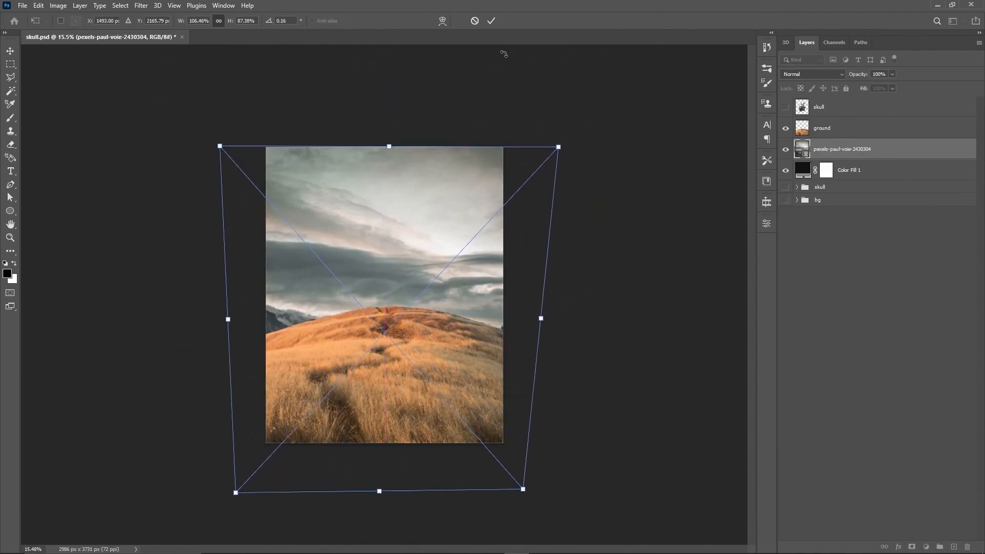
click(491, 20)
Step: Flip the sky photo horizontally and adjust its position behind the hill
scroll(340, 240, up, 2)
key(ctrl+t)
click(38, 6)
click(230, 472)
drag(492, 221, 493, 216)
key(Return)
Step: Rasterize the sky photo layer, select the dark tree beside the hill's left end and remove it with Content-Aware Fill
key(e)
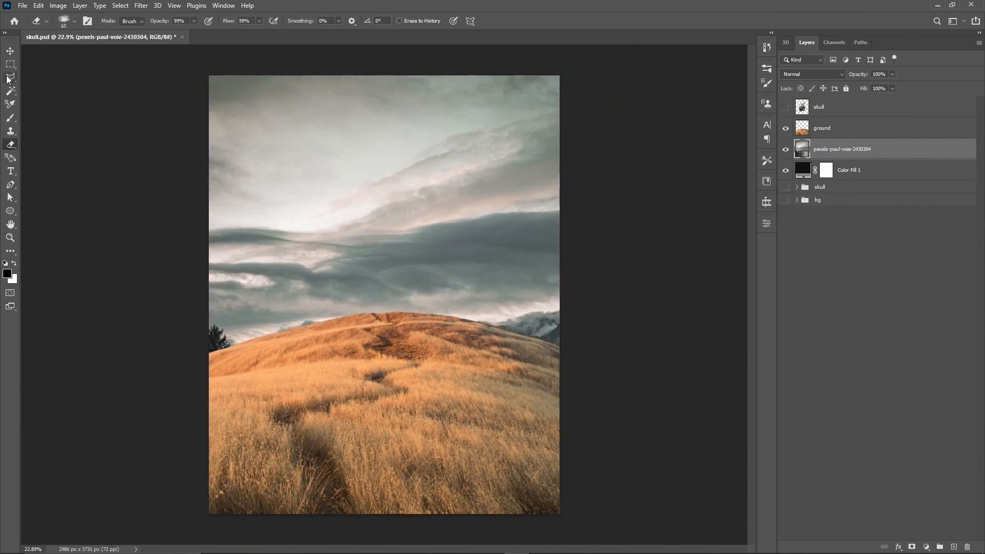
double_click(233, 349)
scroll(239, 325, up, 3)
click(38, 5)
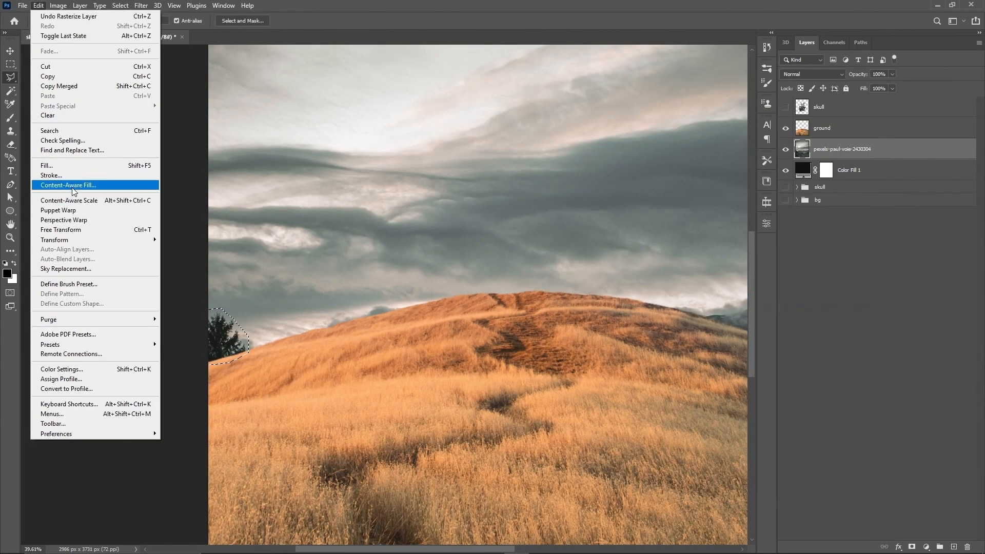
click(73, 188)
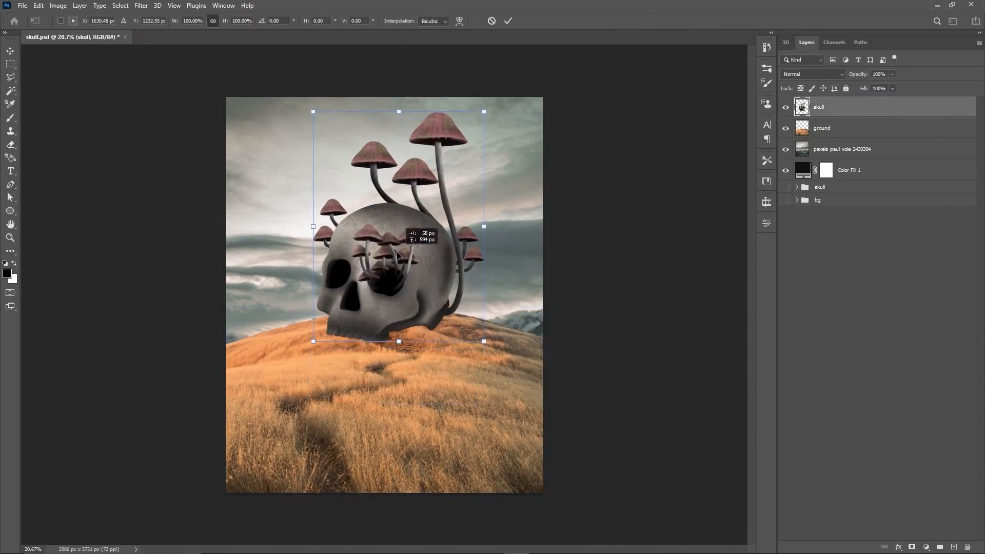
Step: Bring the mushroom skull onto the hilltop, scale it down slightly and fine-tune its position
drag(391, 215, 400, 339)
drag(478, 341, 457, 319)
mouse_move(397, 252)
mouse_down()
mouse_move(411, 264)
mouse_move(398, 258)
mouse_up()
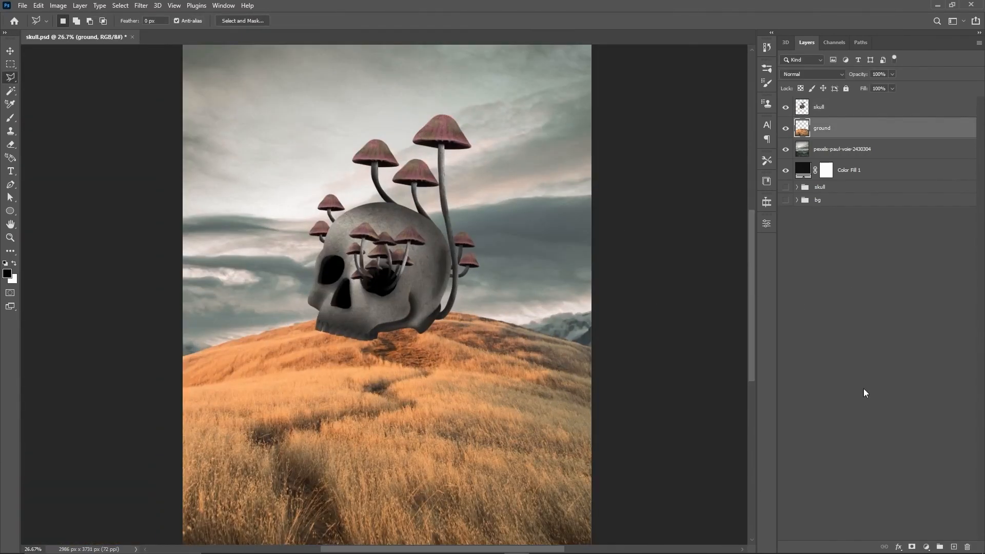
Step: Add a Curves adjustment clipped to the ground layer, lowering the red highlights to about 237 and adjusting the blue and green channels
click(876, 131)
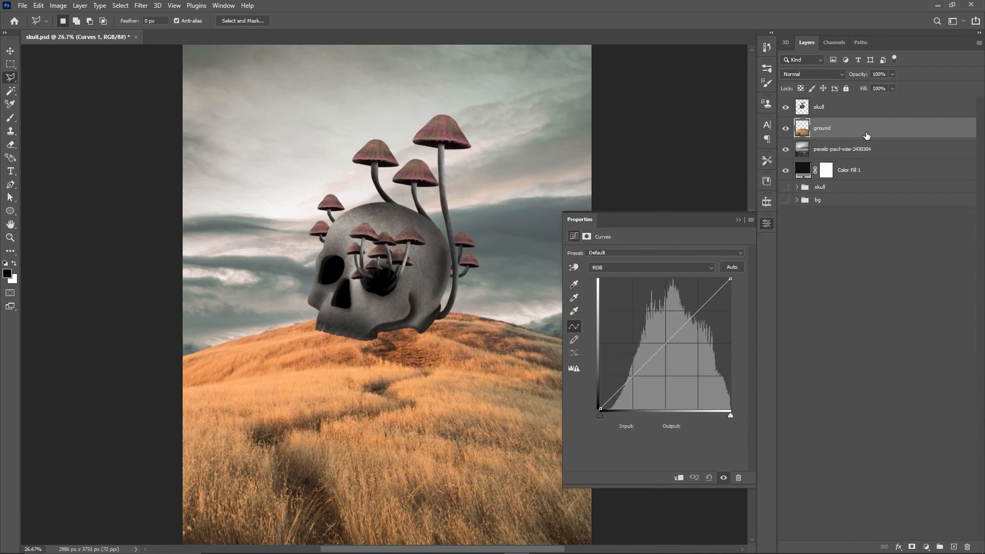
alt+click(875, 137)
mouse_move(731, 279)
mouse_down()
mouse_move(749, 301)
mouse_move(732, 279)
mouse_up()
click(652, 267)
click(647, 284)
drag(730, 279, 740, 293)
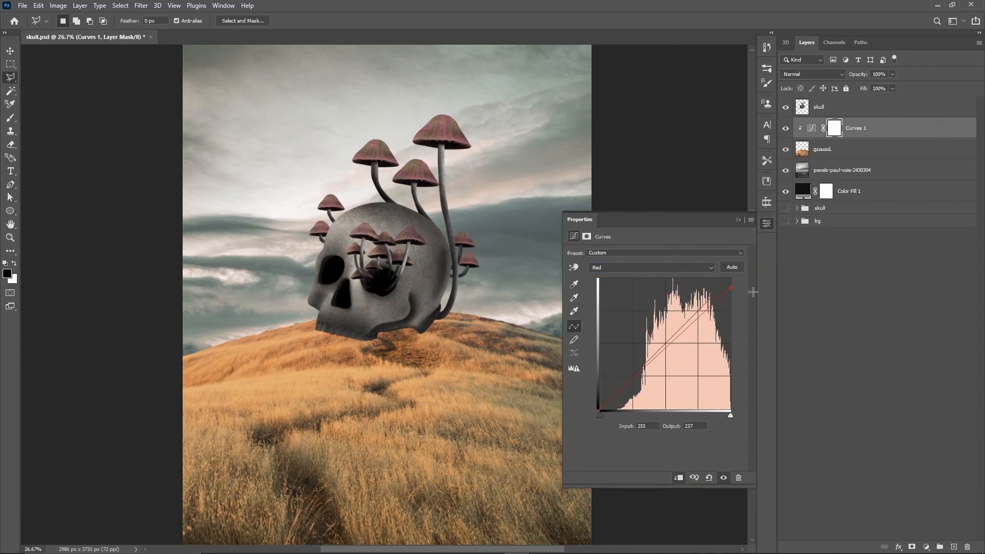
click(616, 267)
click(609, 304)
click(612, 267)
click(610, 294)
drag(600, 409, 600, 405)
drag(730, 279, 737, 285)
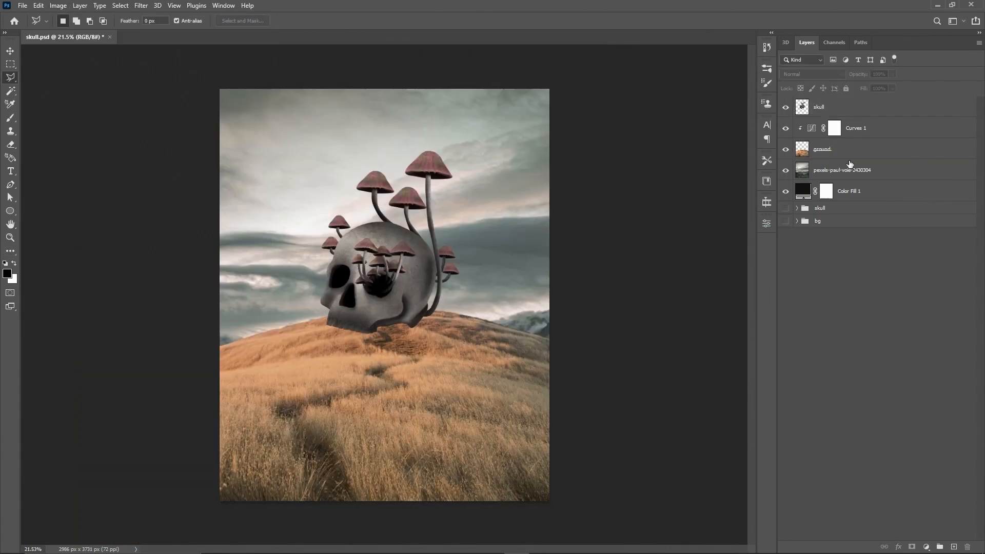
Step: Rename the cloud photo layer as sky and colour-grade it with a Curves adjustment on the red, green and blue channels
click(841, 170)
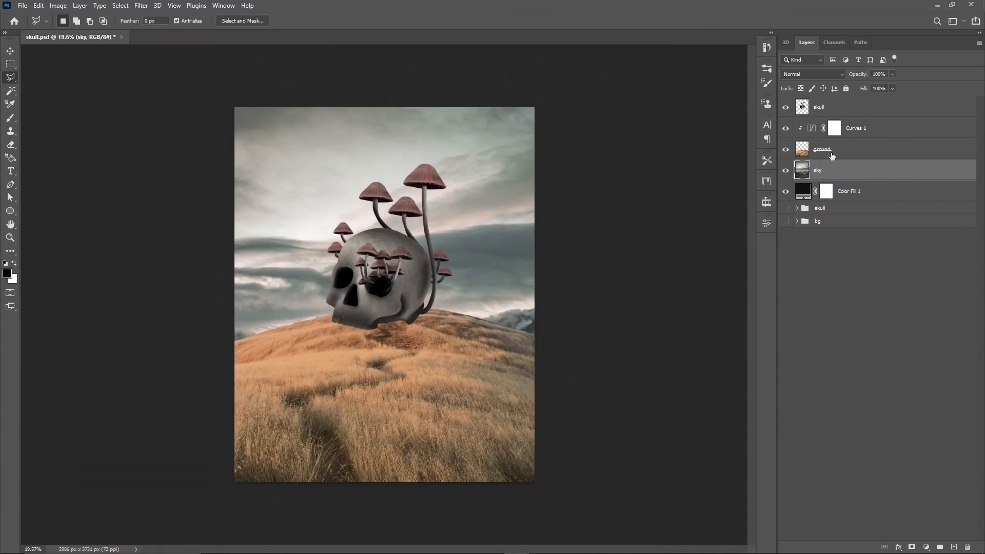
click(926, 547)
click(915, 410)
click(651, 267)
click(595, 283)
click(731, 277)
key(alt+4)
key(alt+5)
drag(731, 279, 737, 283)
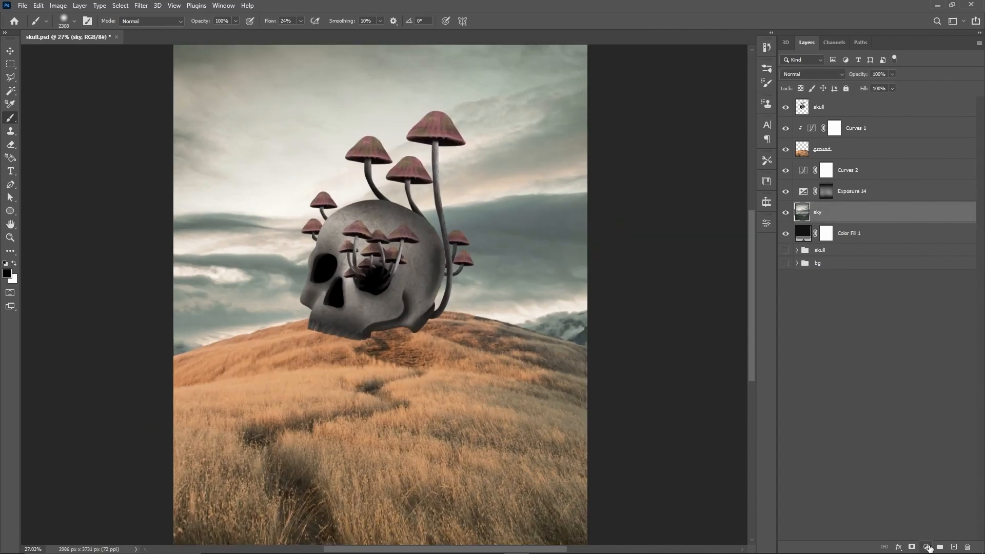
Step: Add a #000c0a Linear Dodge (Add) colour fill above the sky and further adjust the red channel in the ground's Curves
click(930, 546)
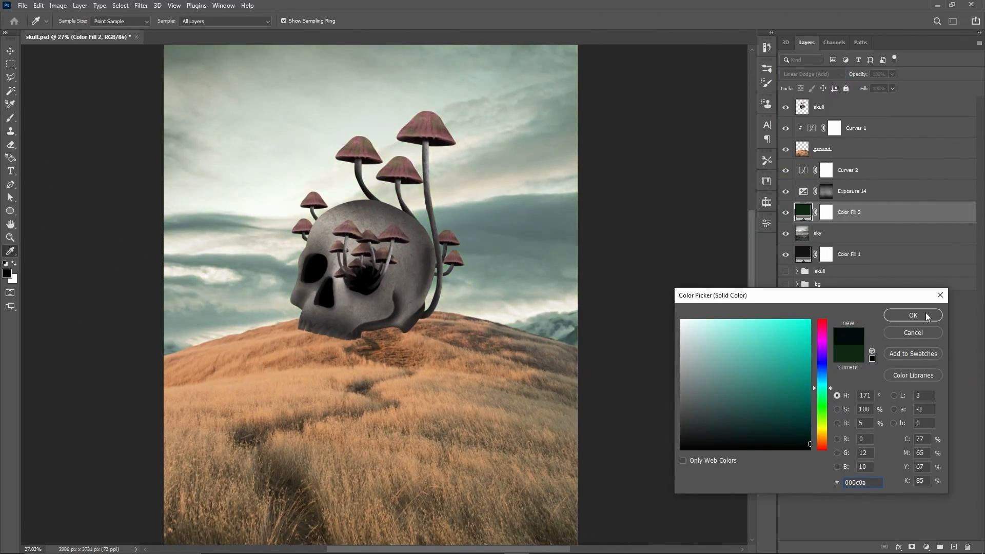
click(928, 314)
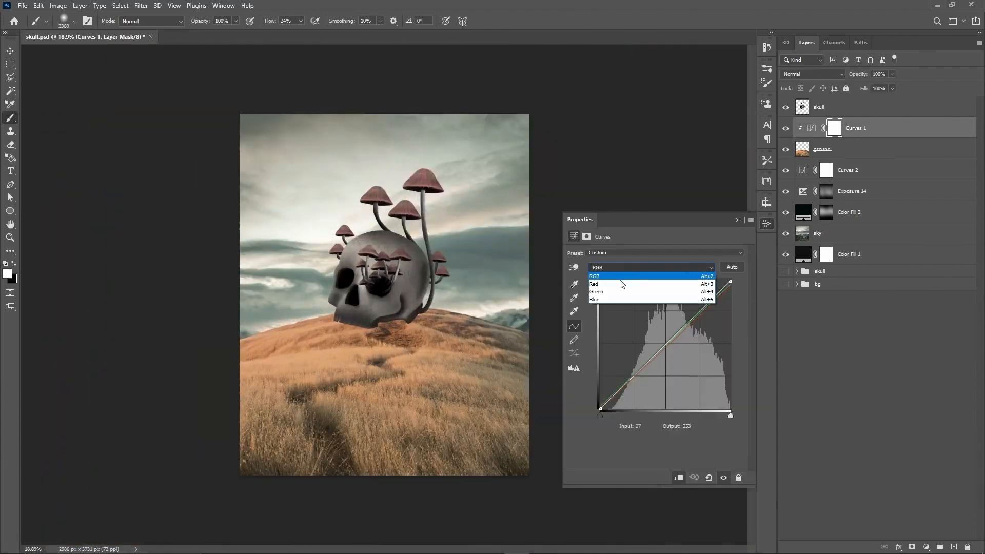
drag(731, 281, 739, 286)
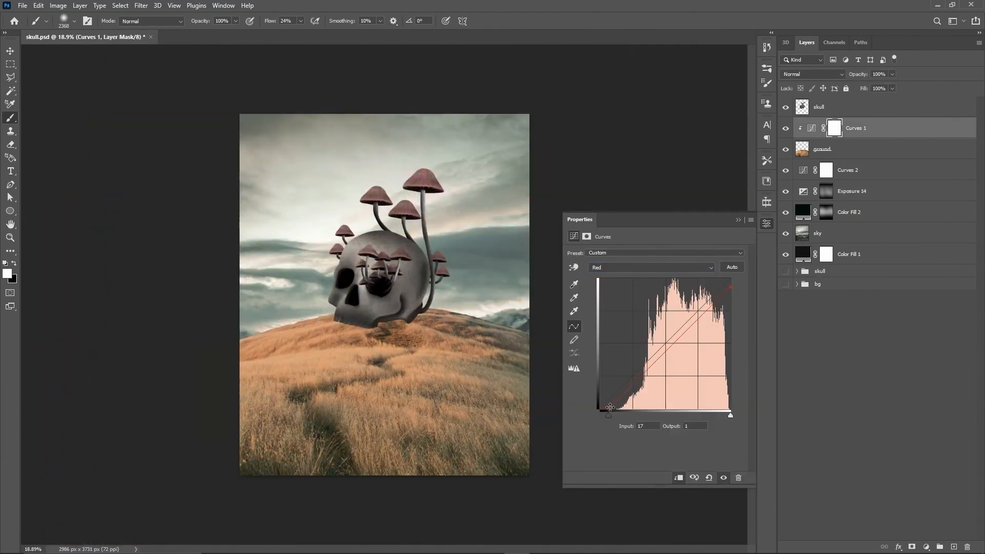
Step: Add a Curves adjustment clipped to the skull, increasing contrast and lifting the green and blue shadows
click(926, 547)
click(918, 408)
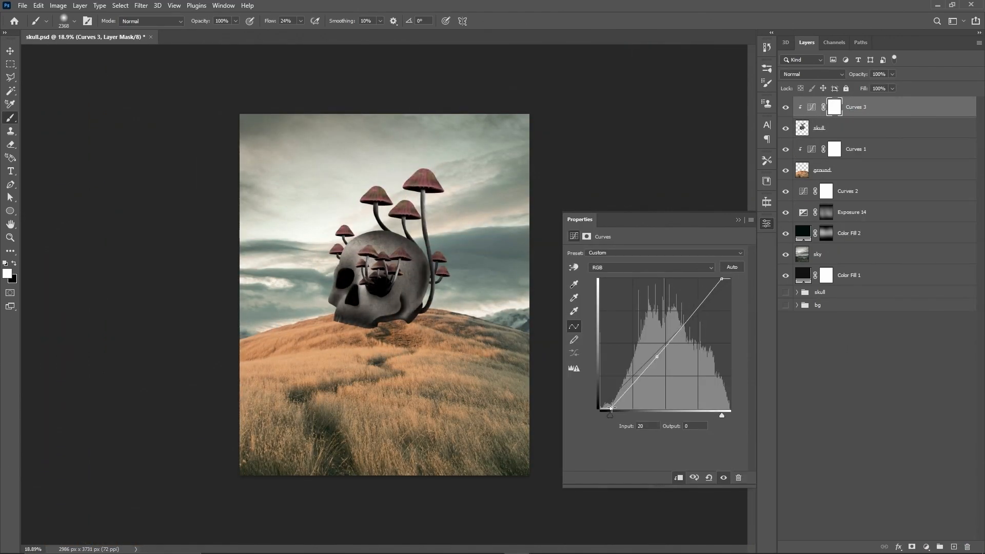
key(alt+4)
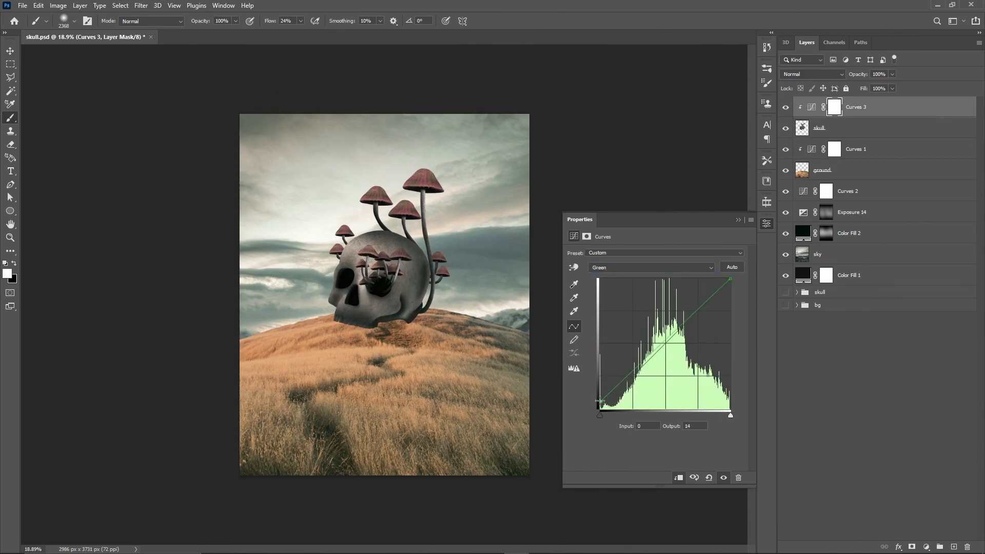
key(alt+5)
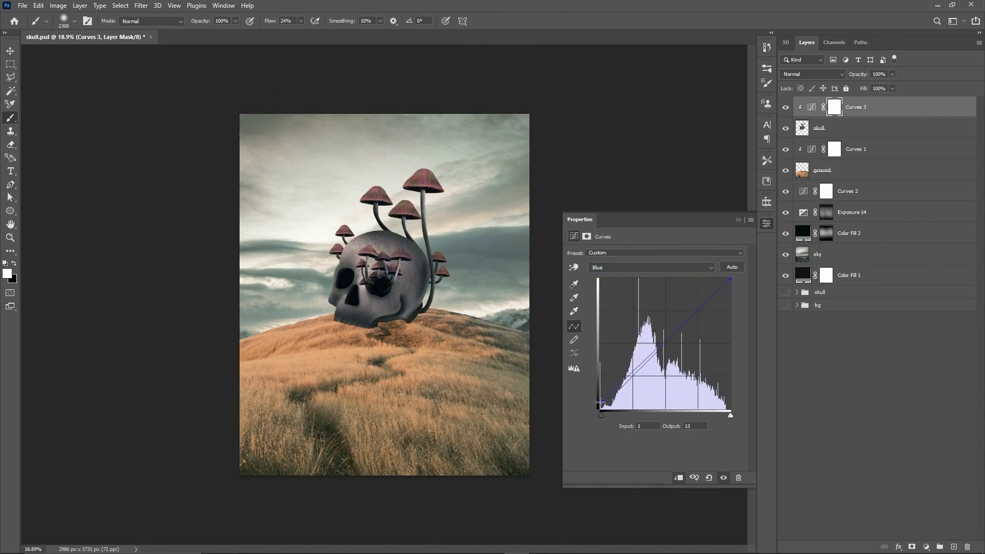
click(767, 224)
Step: Free-transform the skull layer slightly so it sits properly on the hilltop
scroll(387, 246, up, 4)
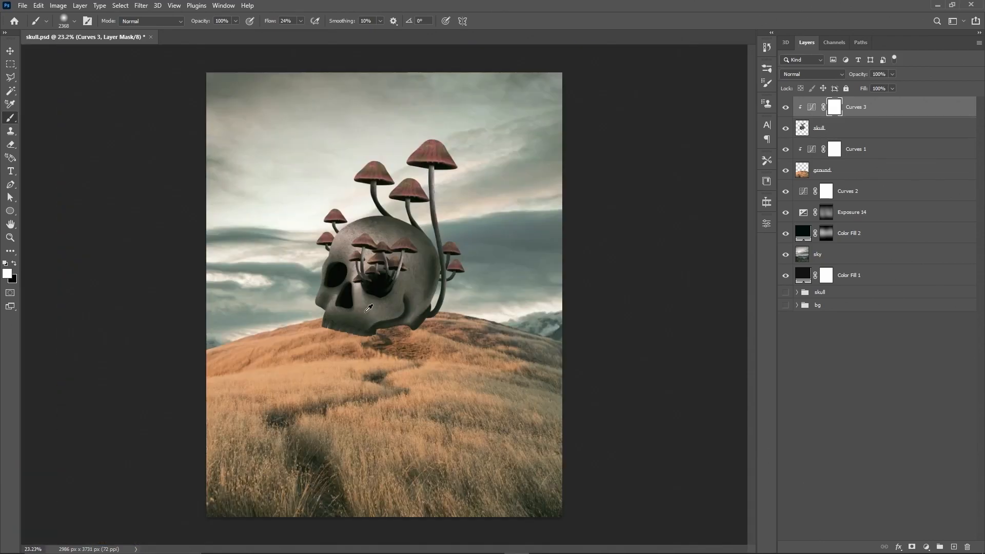
click(823, 128)
key(ctrl+t)
drag(457, 332, 454, 327)
key(Return)
Step: Add a darkening Exposure adjustment clipped to the ground layer and invert its mask to hide the effect
scroll(390, 287, up, 6)
click(854, 171)
click(926, 547)
click(940, 422)
drag(654, 275, 597, 277)
drag(655, 296, 653, 296)
key(ctrl+i)
click(766, 224)
Step: Flatten the soft brush tip and paint a contact shadow under the skull on the ground's Exposure mask
click(73, 22)
drag(28, 43, 33, 56)
click(74, 22)
drag(359, 339, 441, 337)
scroll(354, 352, up, 6)
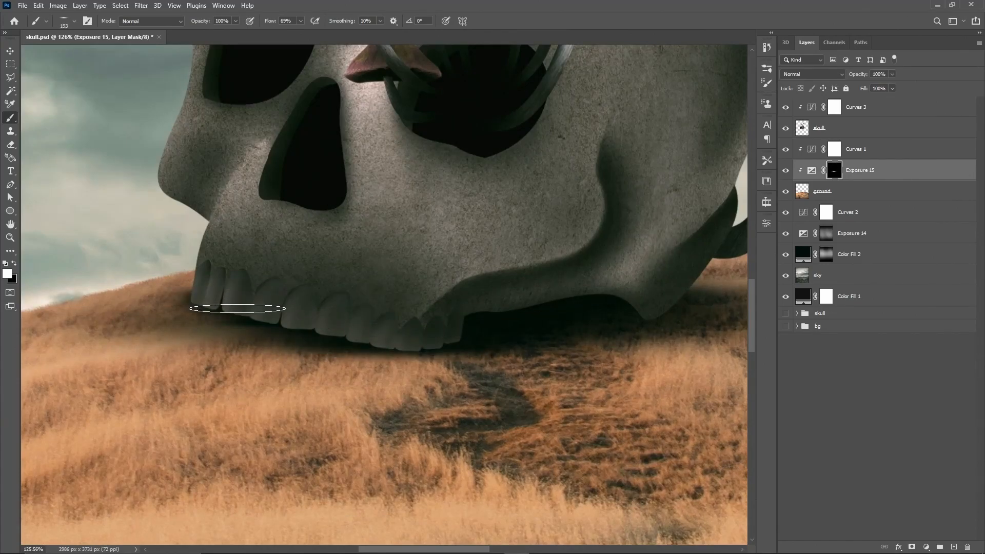
scroll(363, 340, down, 10)
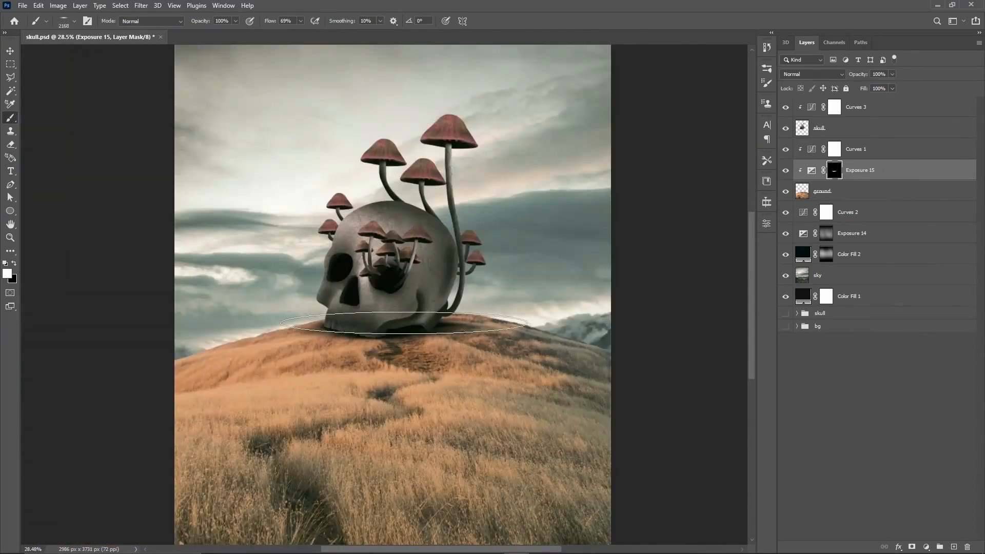
click(394, 340)
scroll(394, 340, down, 3)
Step: Select the ground layer and bring up the filters for it
click(767, 223)
click(872, 190)
scroll(382, 295, up, 8)
click(141, 5)
mouse_move(226, 204)
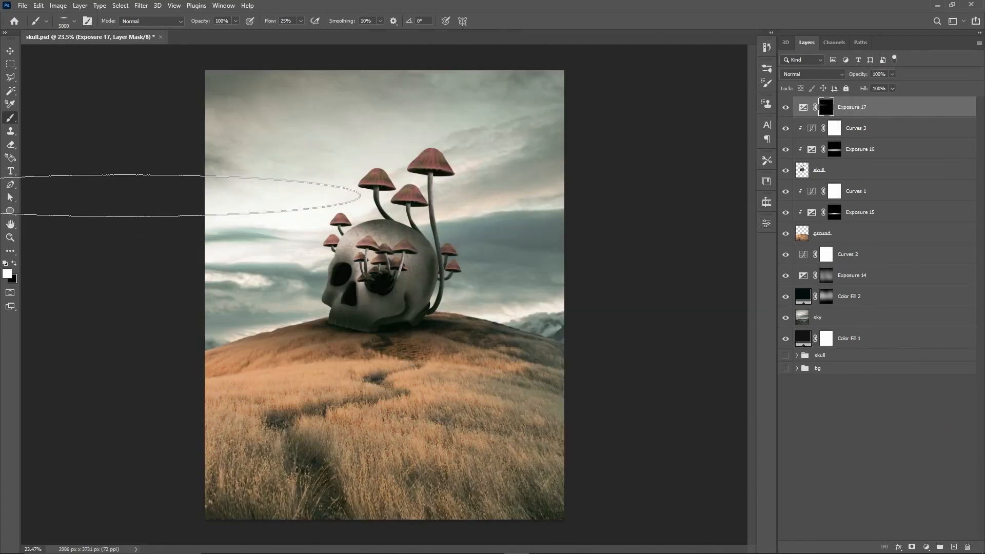
Step: Paint the upper-left area of the top Exposure mask with a very large brush and add a solid colour fill with an inverted mask
drag(59, 196, 100, 164)
click(74, 21)
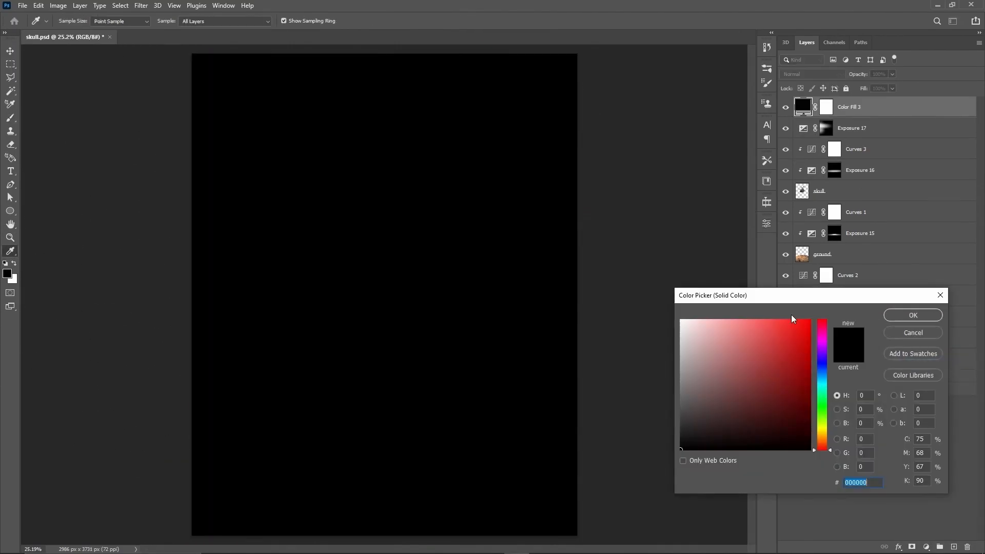
click(825, 109)
key(ctrl+i)
key(x)
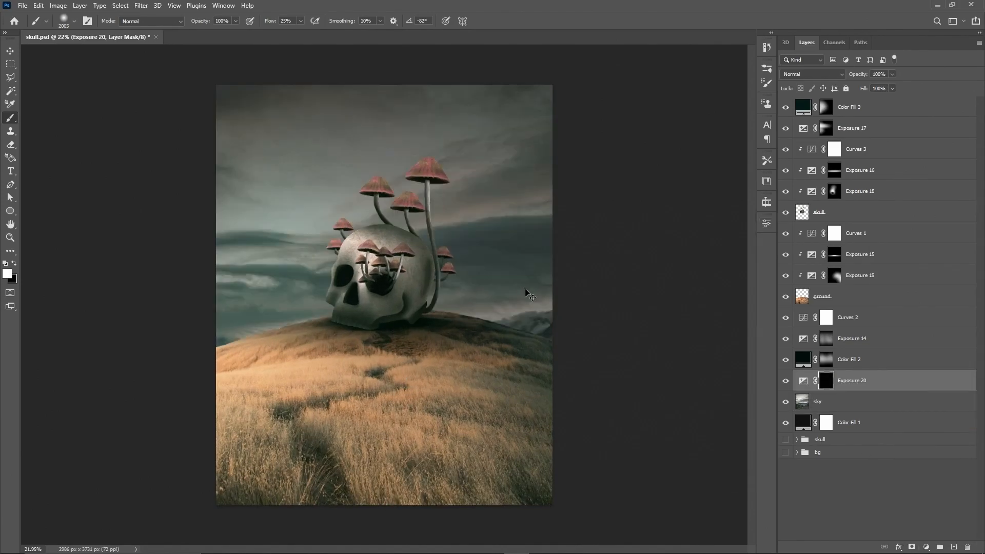
Step: Enlarge the soft brush and paint the right side of the sky on the mask of the Exposure adjustment above it
key(bracketright)
key(bracketright)
key(bracketright)
key(bracketright)
key(bracketright)
Step: Adjust the skull layer with Hue/Saturation and pick a brush for painting highlights on its clipped Exposure mask
scroll(374, 350, up, 5)
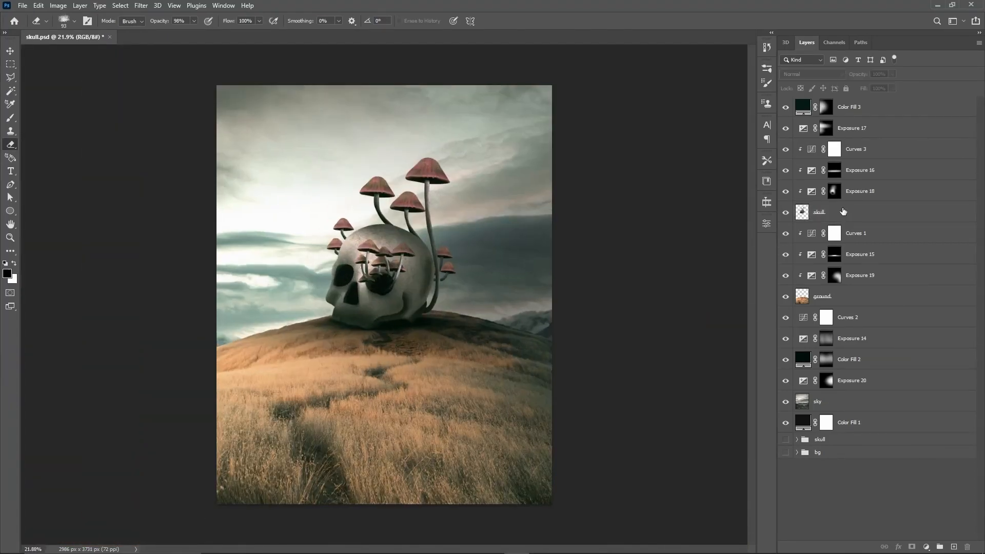
key(ctrl+u)
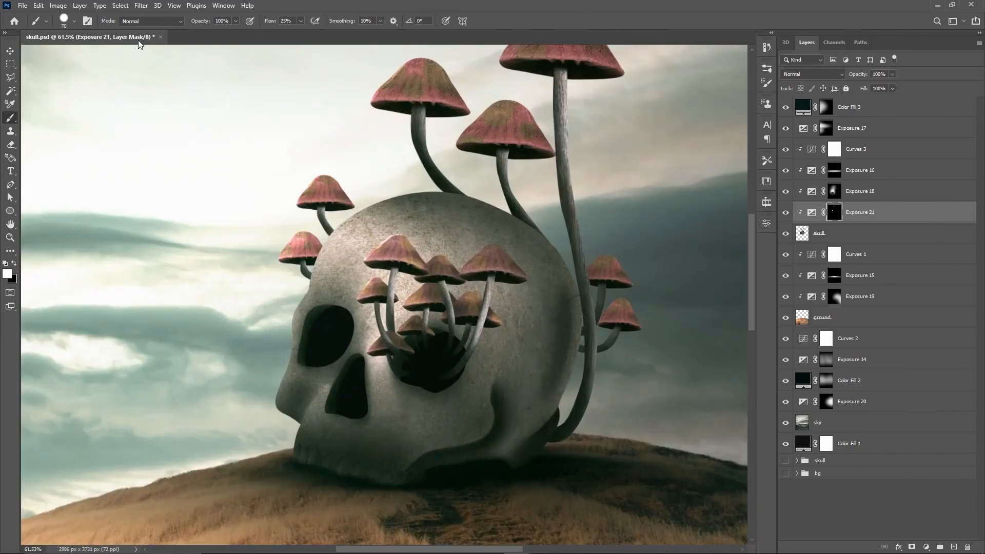
click(74, 21)
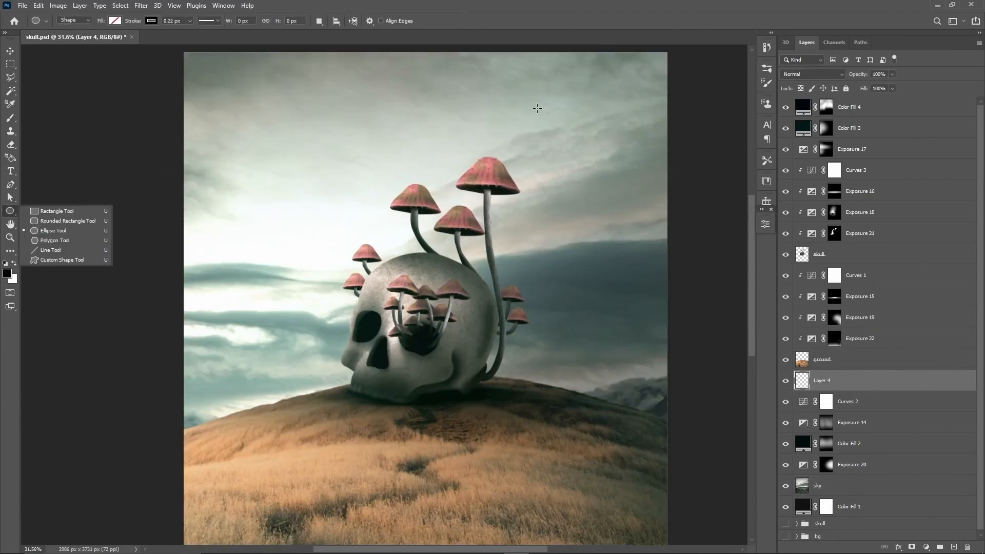
Step: Draw a white circle without a stroke in the upper-right sky, rasterize it and erase its right side into a soft crescent moon
drag(526, 114, 617, 192)
click(766, 223)
click(115, 21)
click(155, 75)
click(151, 21)
click(92, 41)
right_click(847, 380)
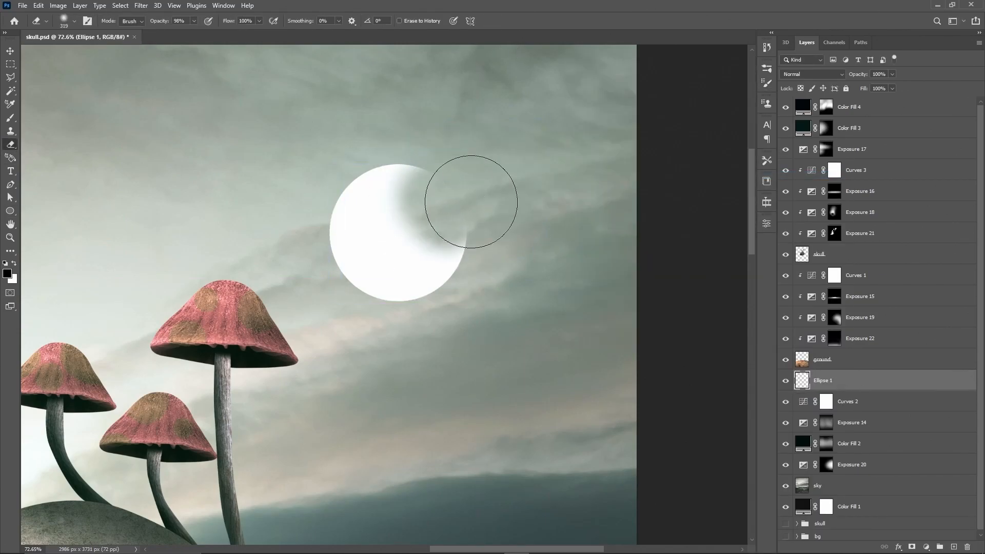
drag(468, 202, 454, 262)
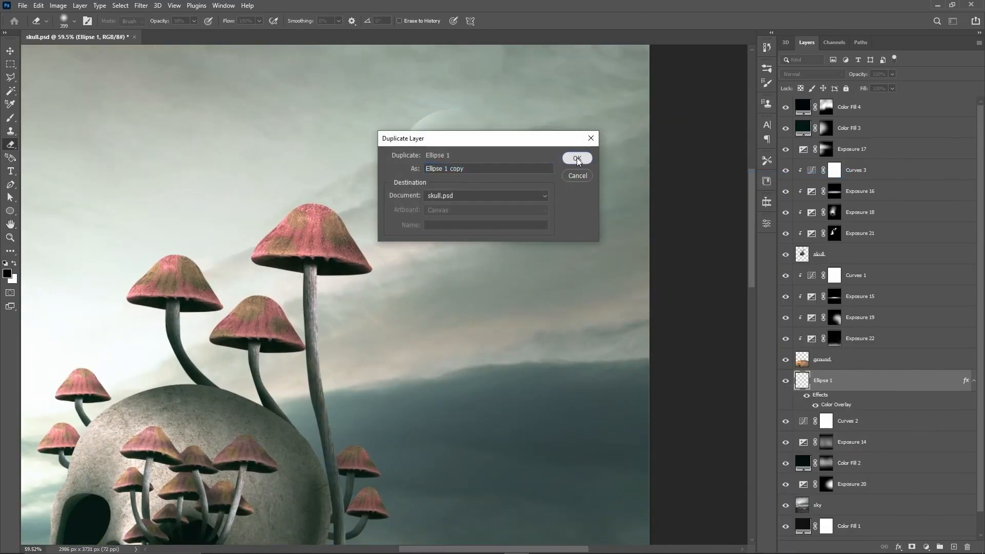
Step: Duplicate the crescent moon, place the smaller copy to its upper right and save the document
click(576, 159)
key(ctrl+t)
drag(495, 173, 574, 147)
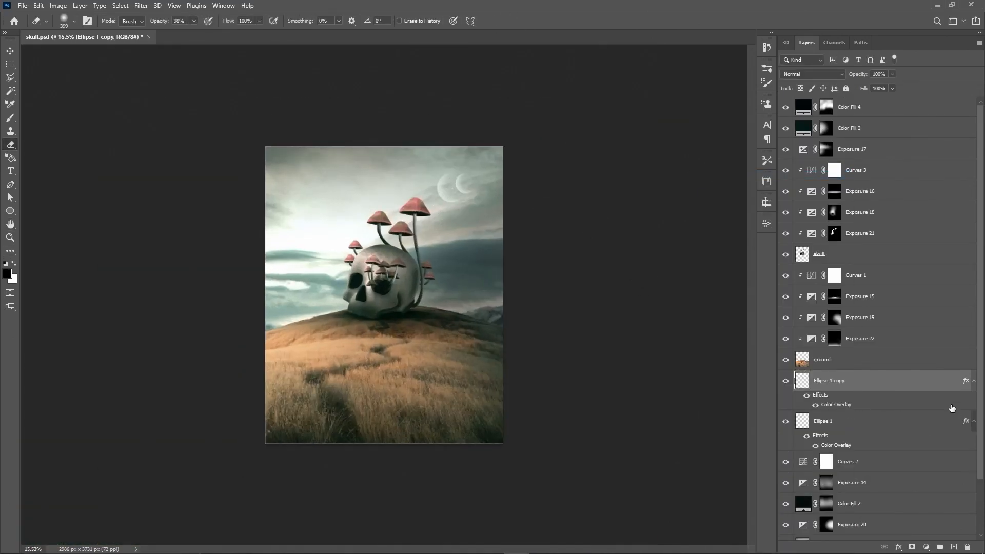
scroll(636, 315, up, 3)
key(ctrl+s)
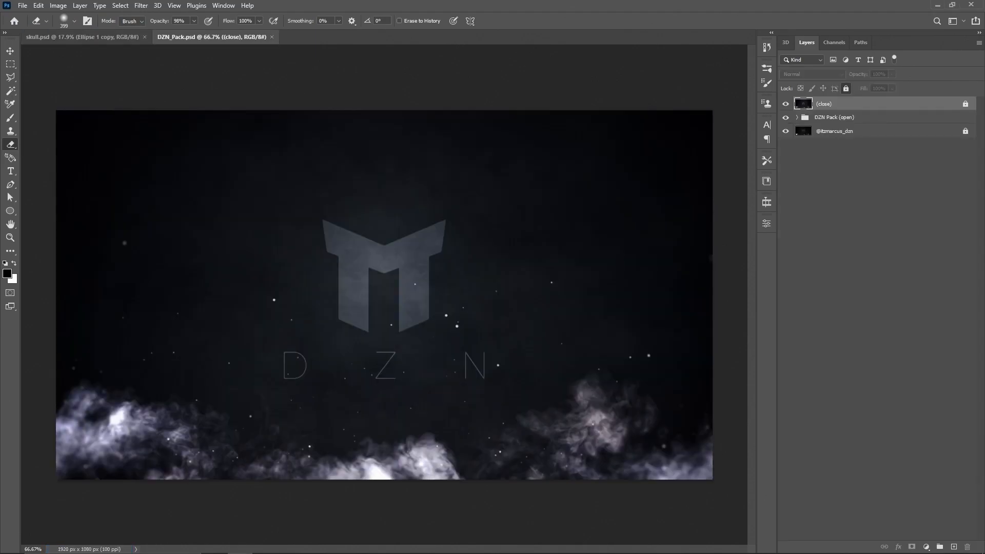
Step: Preview overlays in DZN_Pack.psd and duplicate a Sparks / Particles layer into skull.psd
click(785, 182)
click(804, 182)
scroll(798, 354, down, 3)
click(786, 427)
click(785, 426)
click(786, 196)
click(785, 196)
right_click(851, 196)
click(570, 159)
Step: Free-transform the sparks layer so the particles spread around the skull and mushrooms
key(ctrl+t)
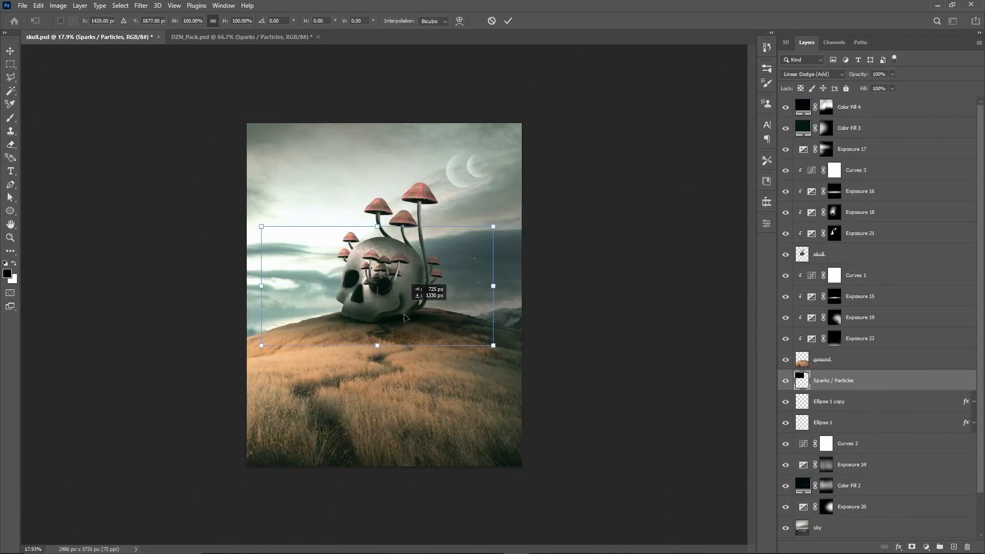
scroll(378, 300, up, 4)
scroll(437, 153, down, 6)
scroll(438, 205, up, 1)
scroll(839, 482, down, 3)
Step: Switch to DZN_Pack.psd, duplicate a Flares layer into skull.psd and return to the skull artwork
click(840, 485)
click(851, 377)
click(854, 357)
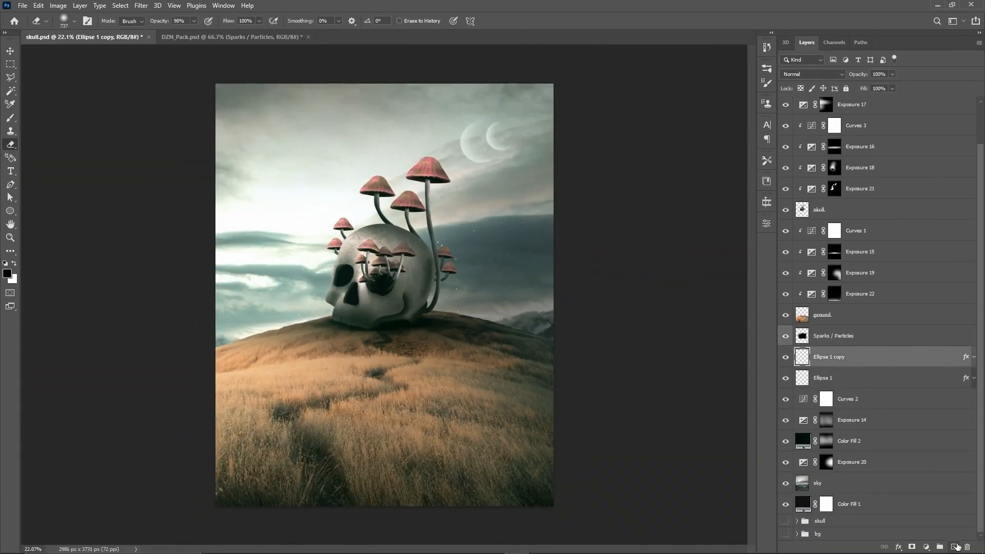
click(231, 37)
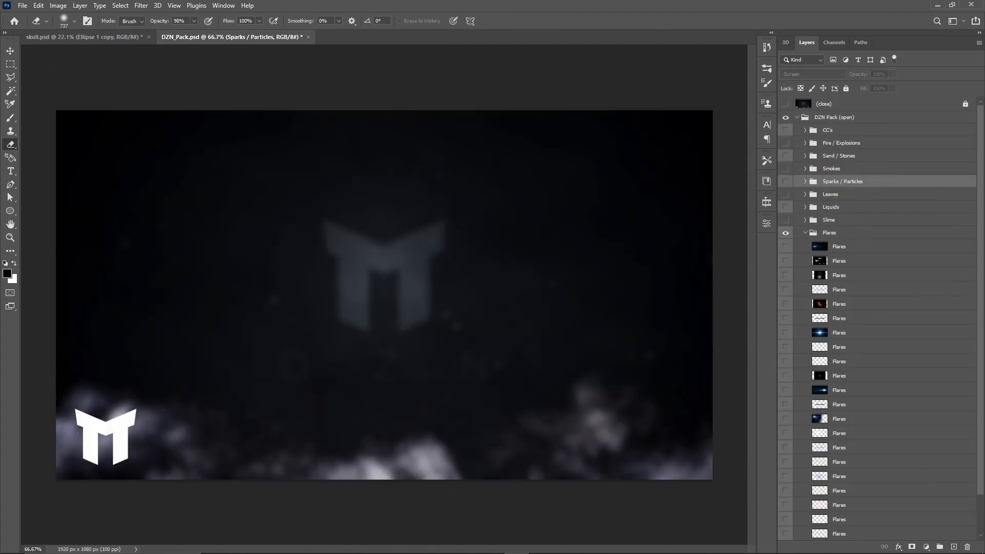
scroll(783, 292, down, 2)
right_click(841, 506)
click(872, 134)
click(451, 194)
click(446, 205)
click(576, 158)
click(77, 36)
Step: Move the Flares layer to the top of the stack, stretch it across the skull and set its blend mode to Screen
drag(854, 358, 856, 101)
key(ctrl+t)
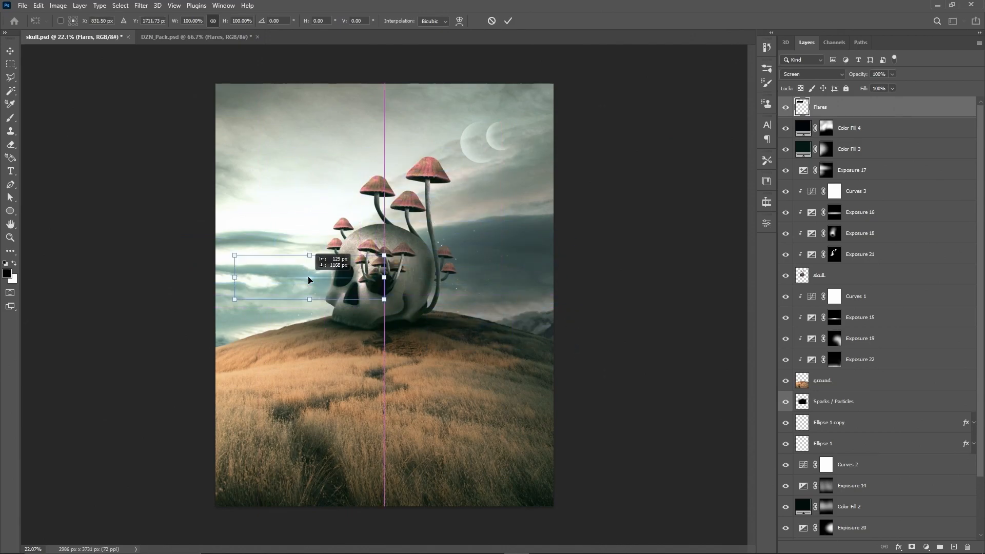
drag(448, 234, 539, 234)
key(Return)
key(e)
scroll(323, 235, up, 5)
click(813, 75)
click(792, 160)
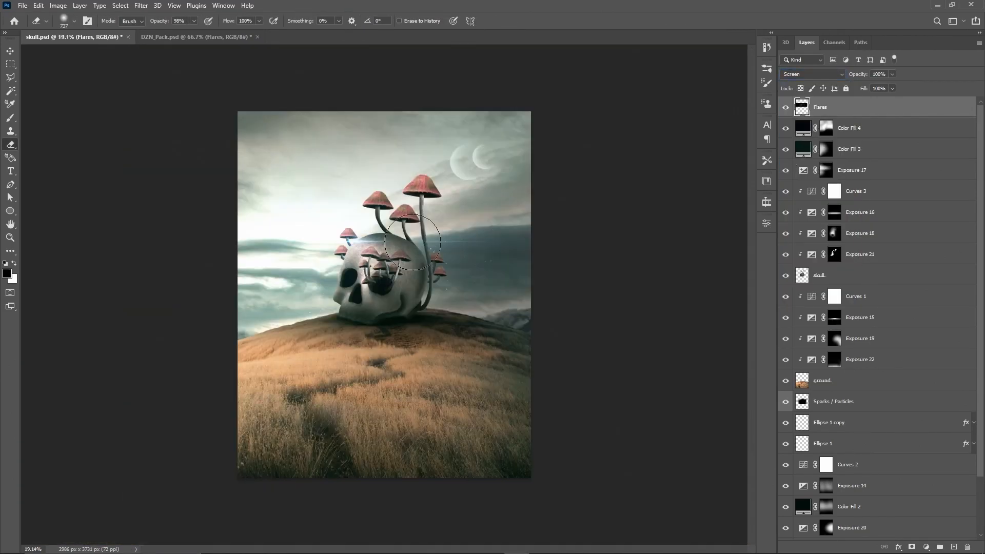
Step: Free-transform the flare again to refine its shape and apply a colour adjustment to it
key(ctrl+t)
drag(590, 143, 459, 144)
key(Return)
click(58, 5)
mouse_move(77, 30)
click(241, 91)
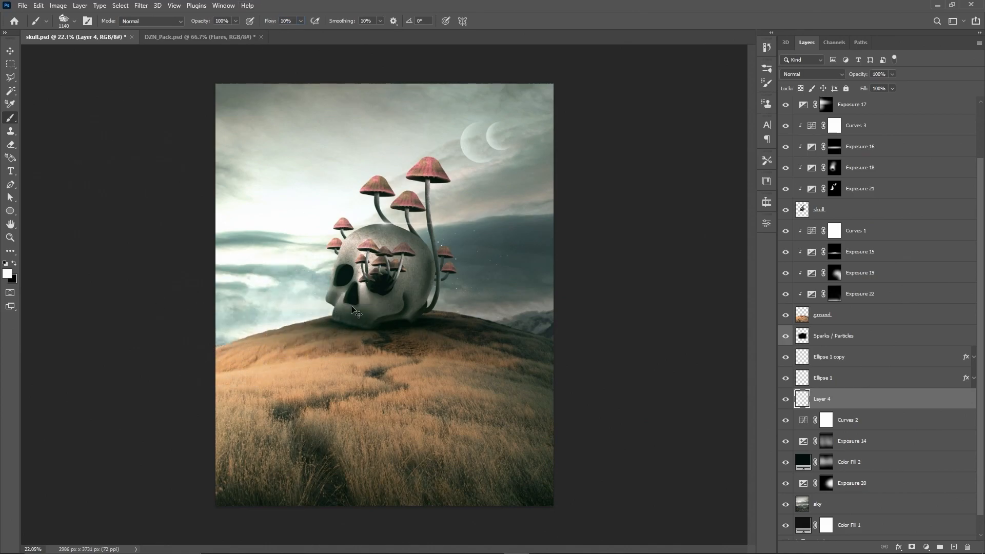
Step: Paint smoke behind the skull with a white 723 px smoke brush, set the layer to Overlay and reduce its opacity
click(767, 84)
click(767, 83)
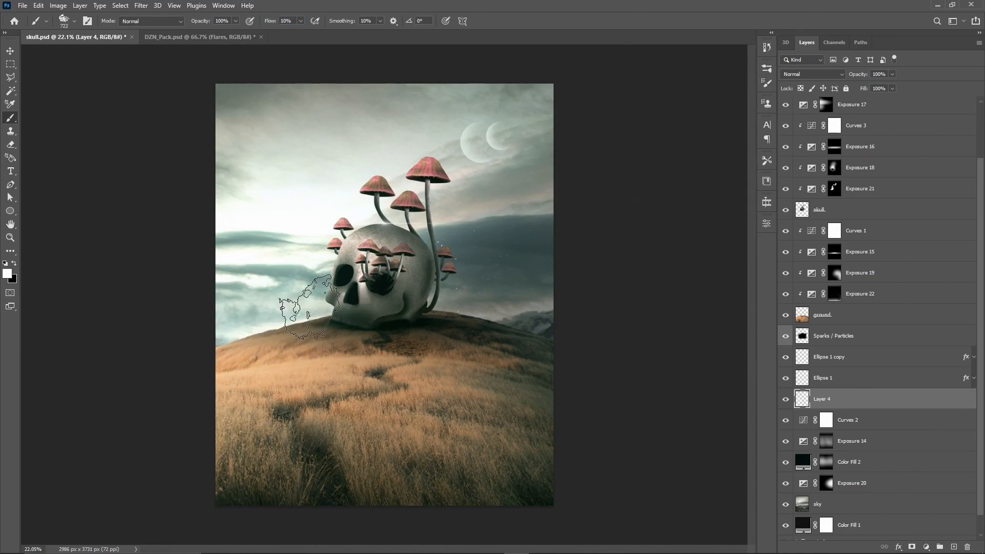
click(812, 73)
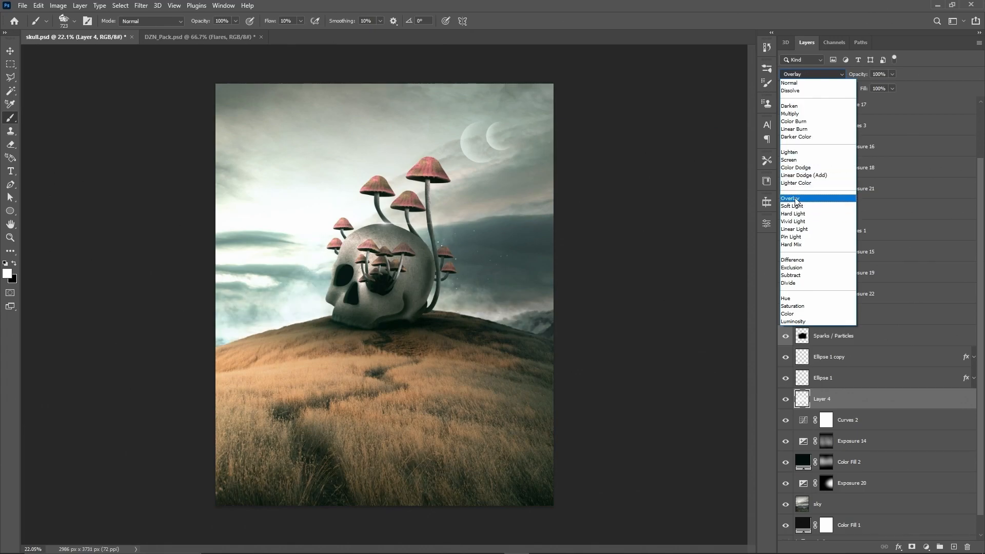
click(796, 199)
drag(858, 75, 855, 77)
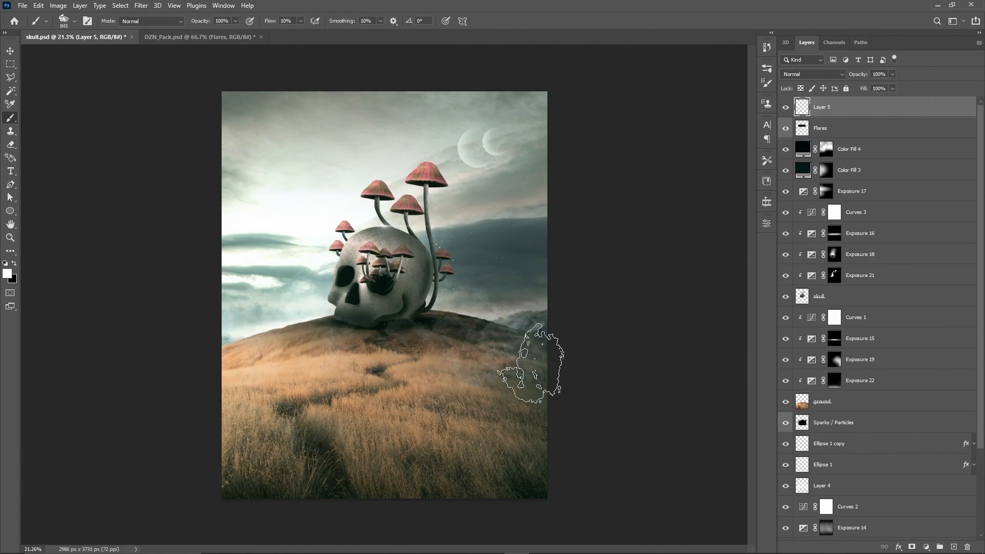
Step: Paint smoke over the hill's right side on a new top layer and set its blend mode to Soft Light
mouse_move(534, 364)
mouse_down()
mouse_move(303, 348)
mouse_move(492, 364)
mouse_up()
click(800, 76)
click(796, 208)
Step: Draw a circle about 1900 px wide behind the skull above the sky's Curves, give it a white fill without a stroke and rasterize it
scroll(377, 359, up, 1)
scroll(804, 305, down, 3)
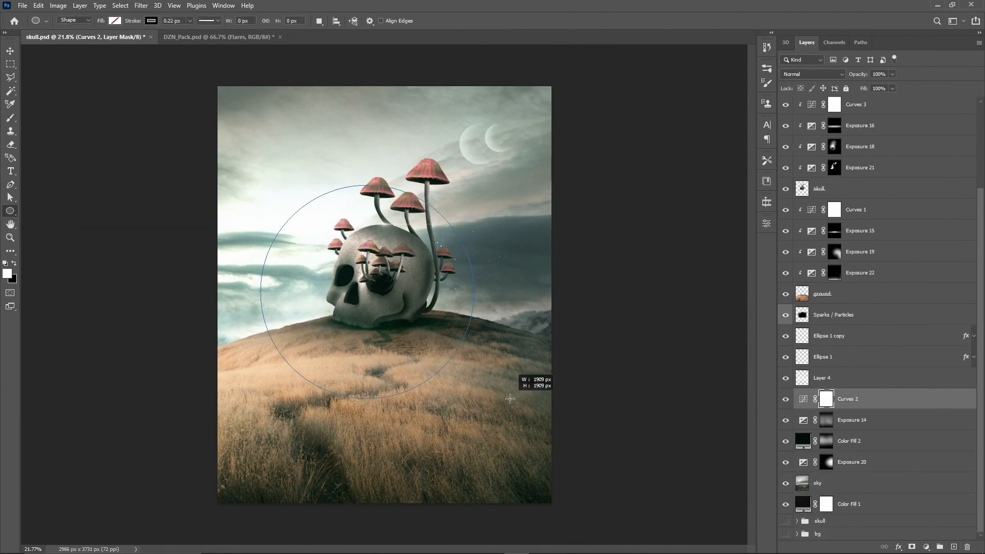
drag(510, 398, 507, 395)
click(751, 215)
click(114, 21)
click(50, 76)
click(151, 21)
click(91, 40)
right_click(877, 398)
click(795, 276)
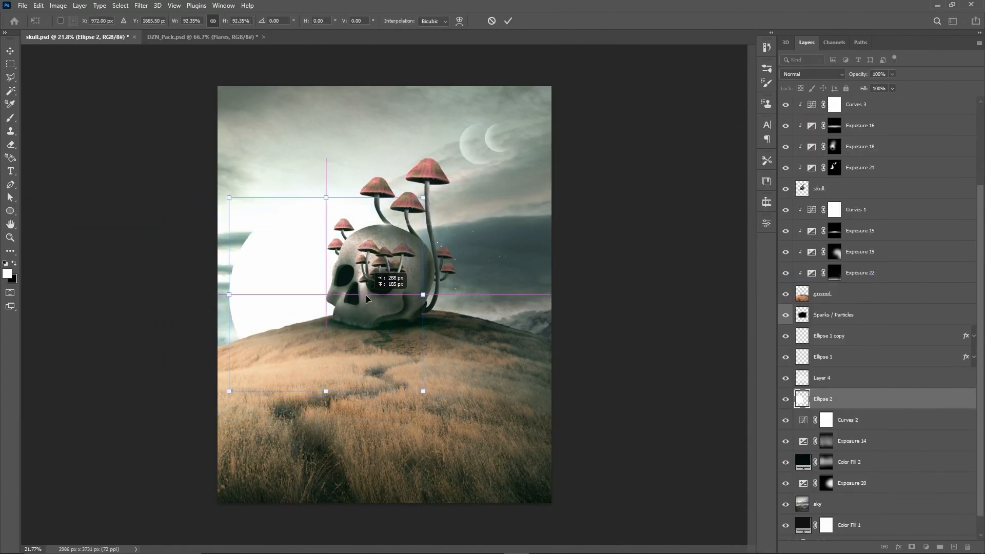